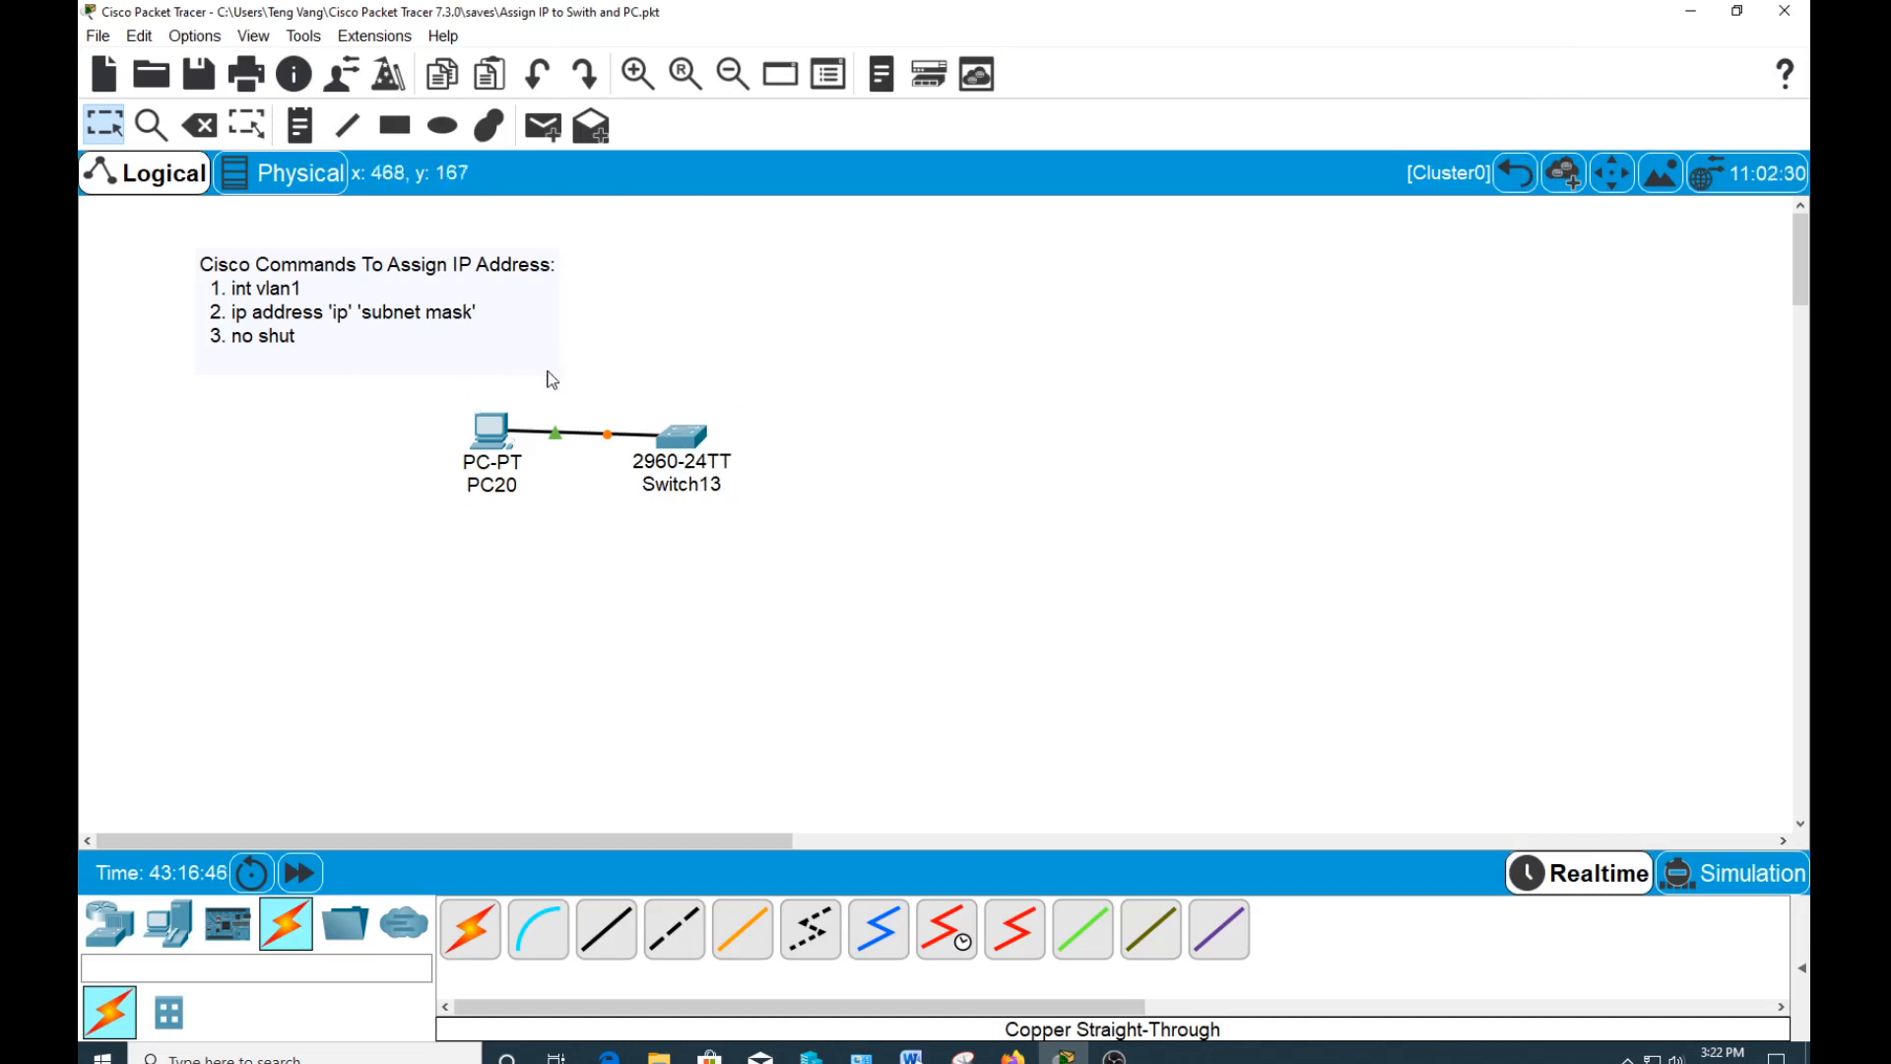
- Assign PC20 the static IP address 192.168.2.100 with subnet mask 255.255.255.0
click(493, 457)
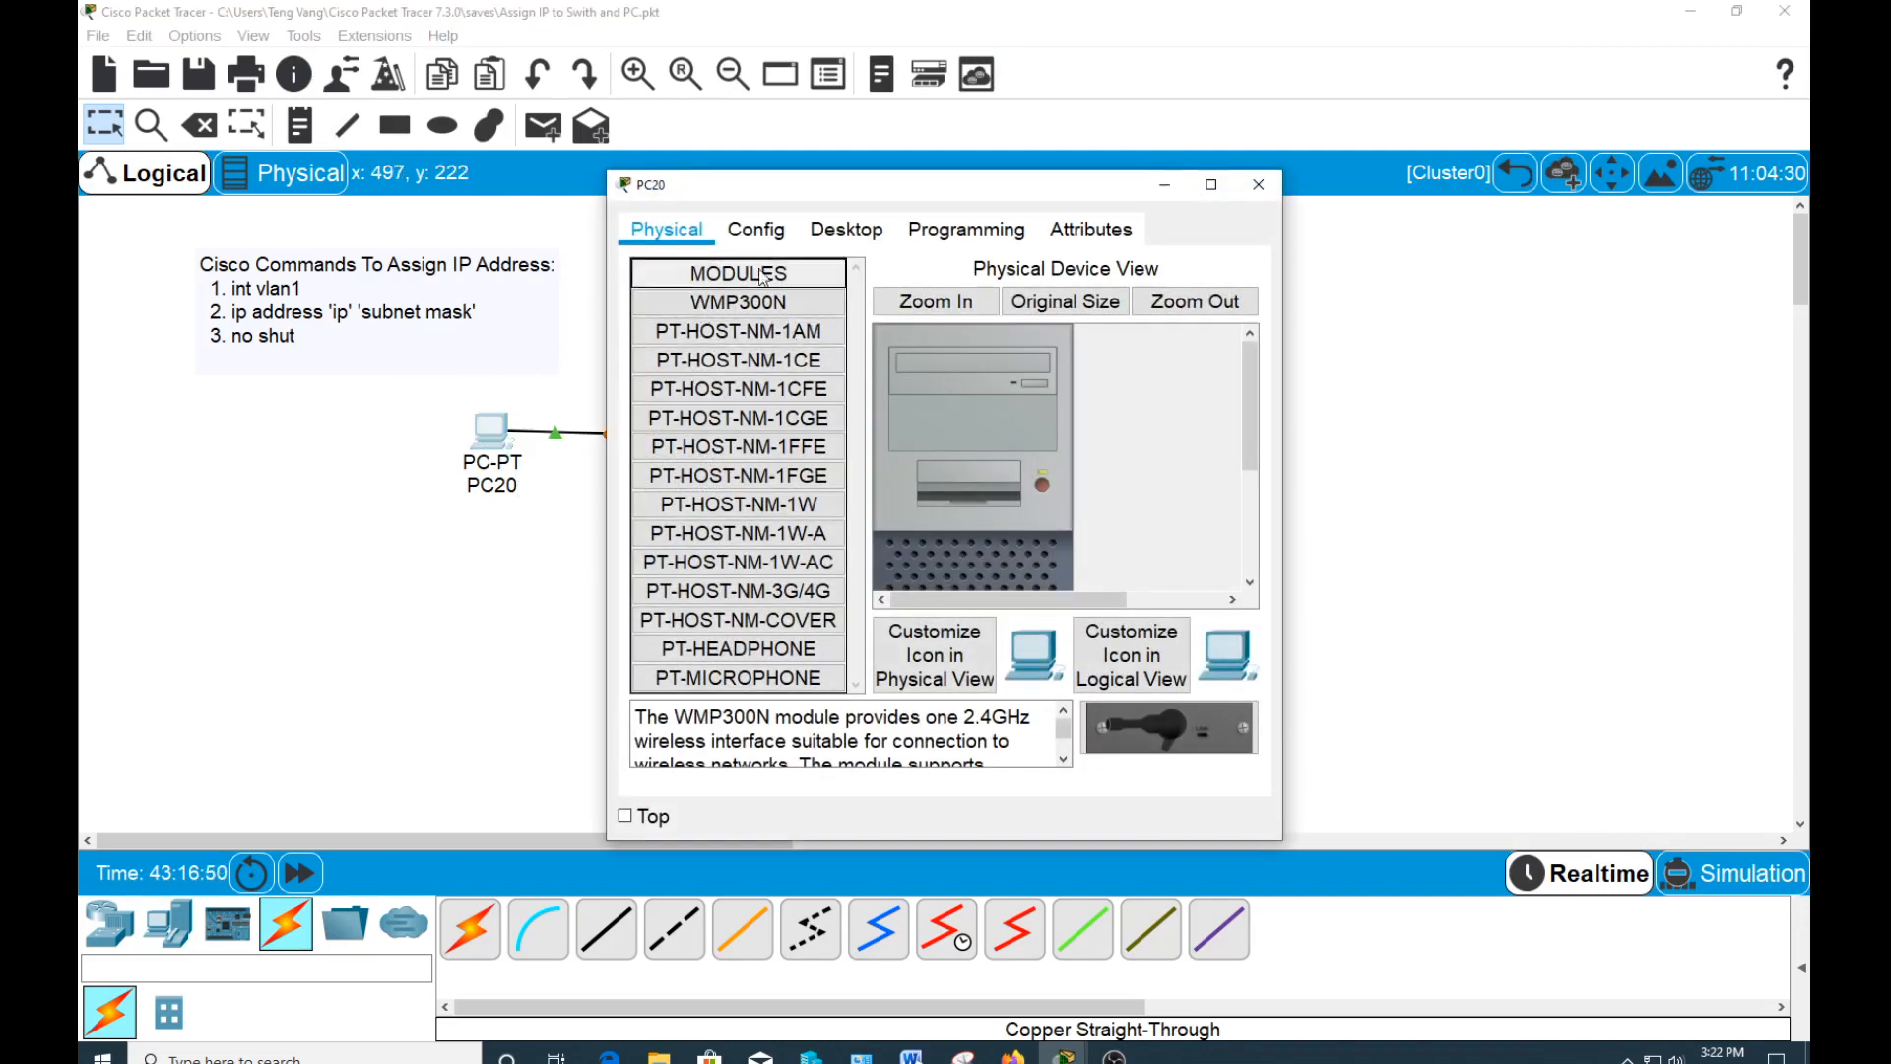
drag(814, 201, 1096, 133)
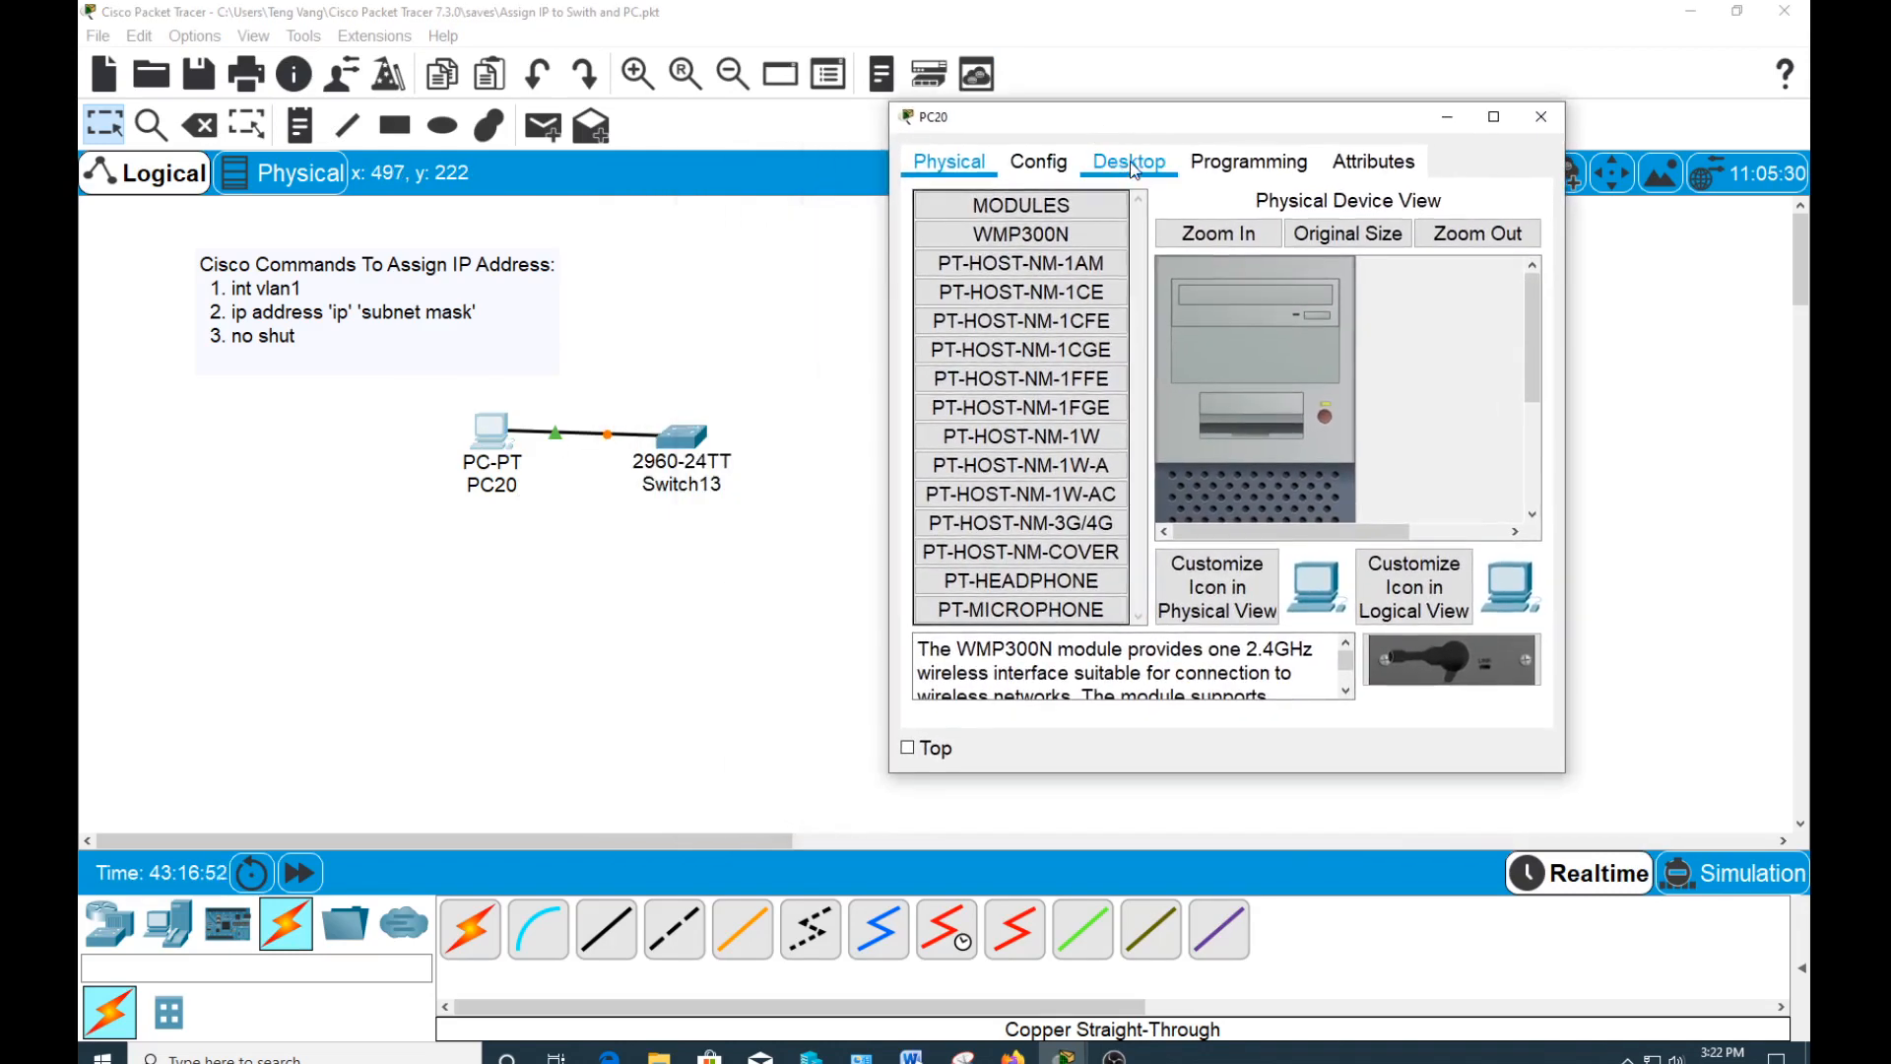
click(1129, 163)
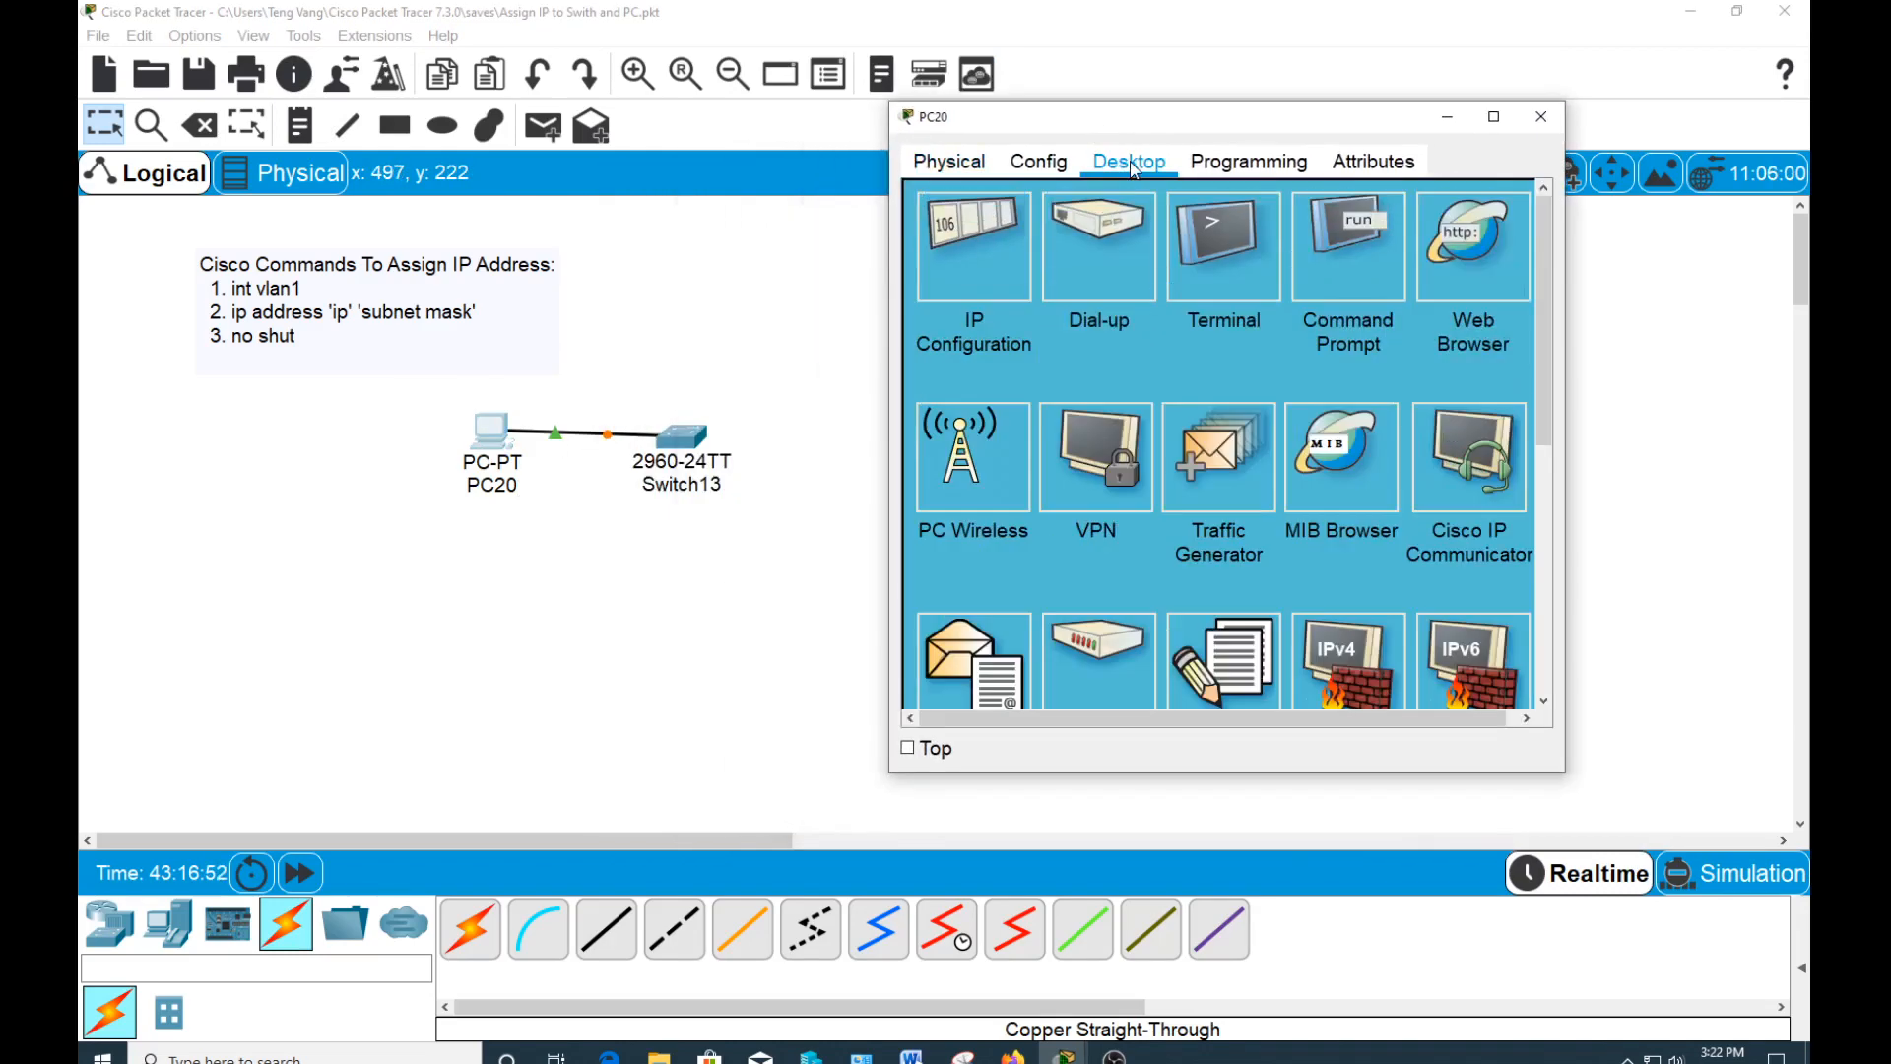
click(969, 262)
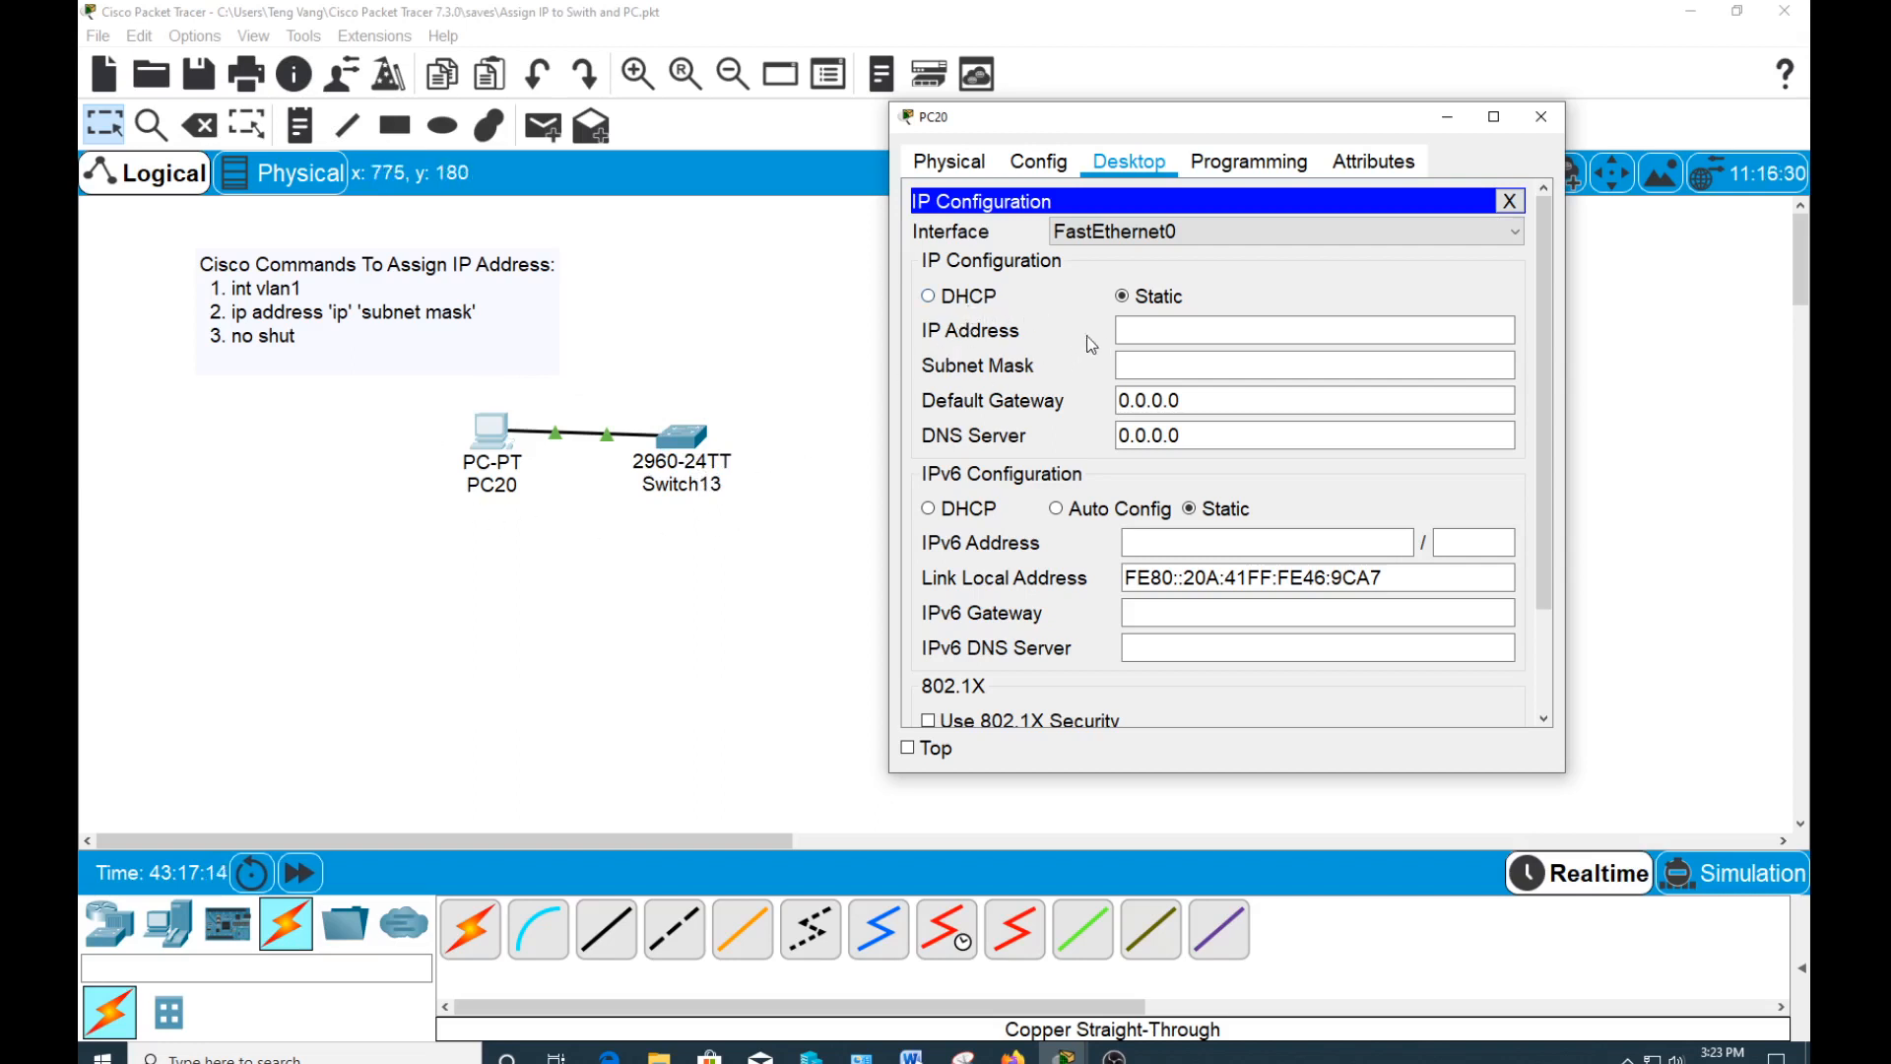
click(1147, 331)
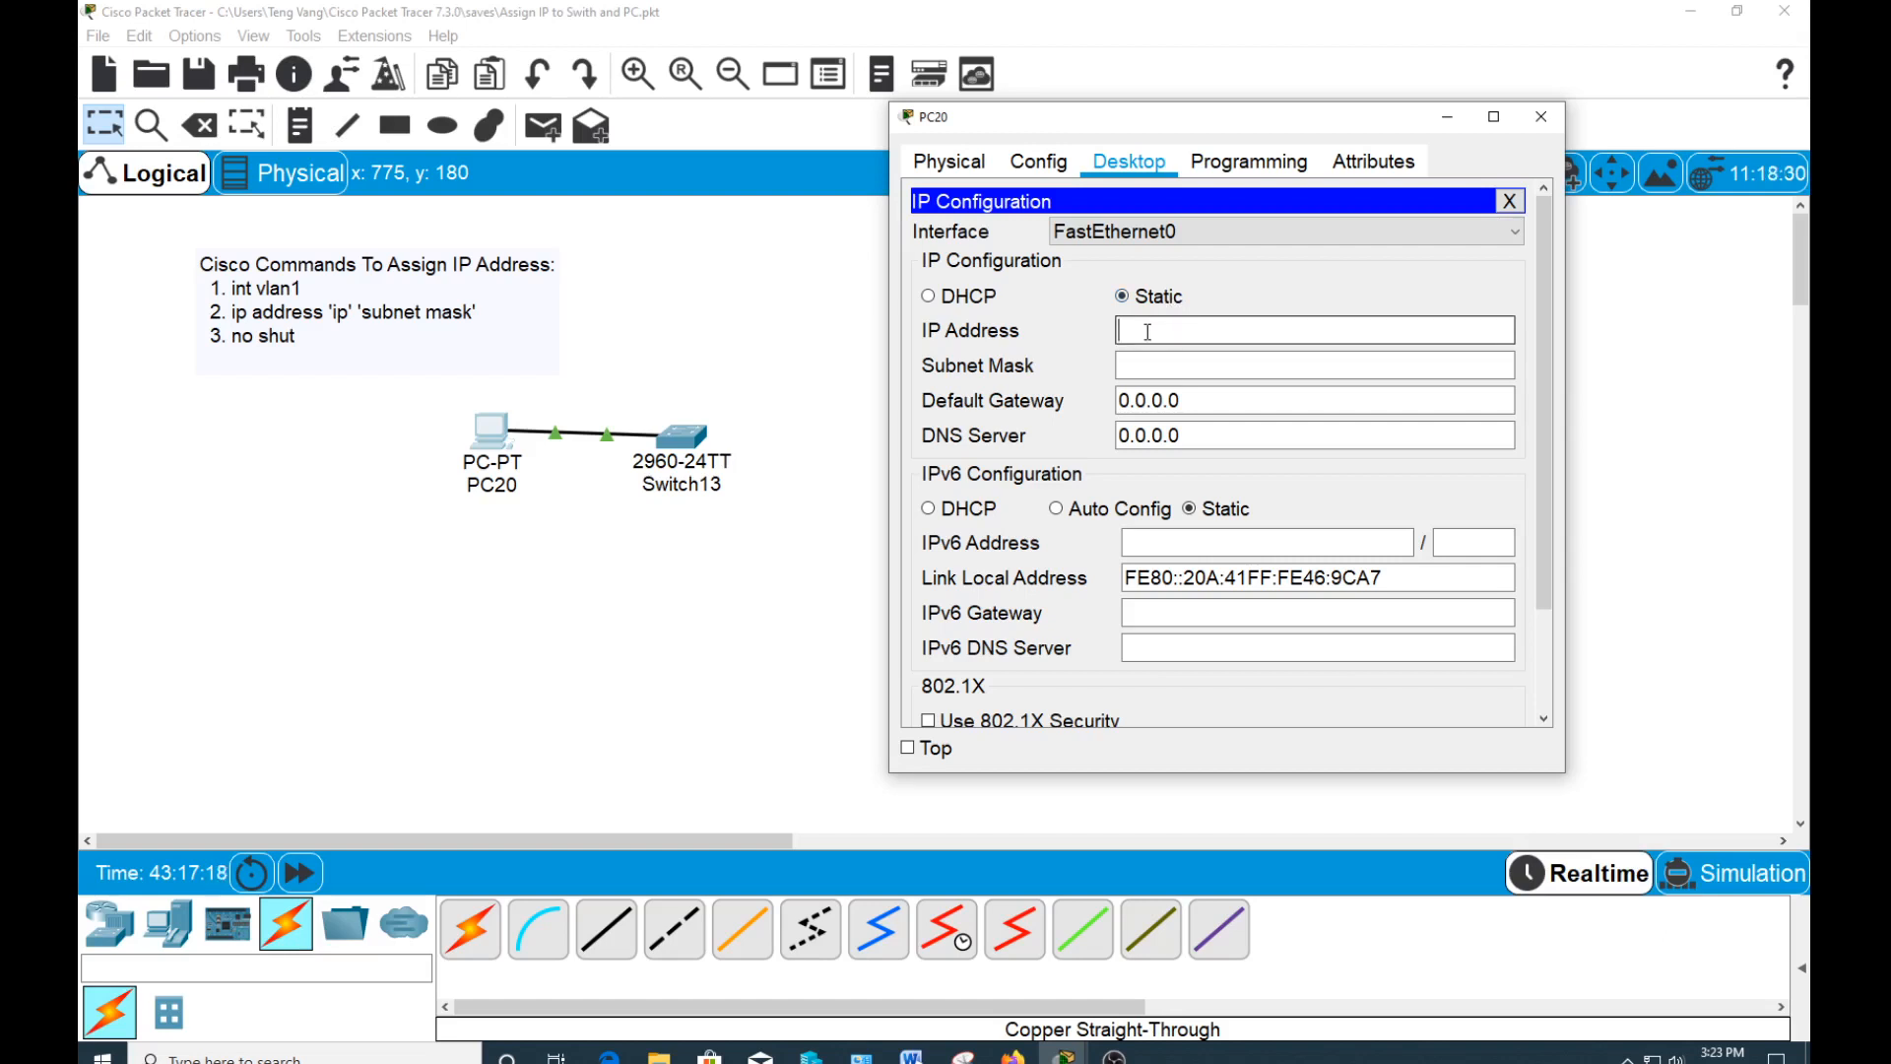
text(192.168.2.100)
click(1289, 362)
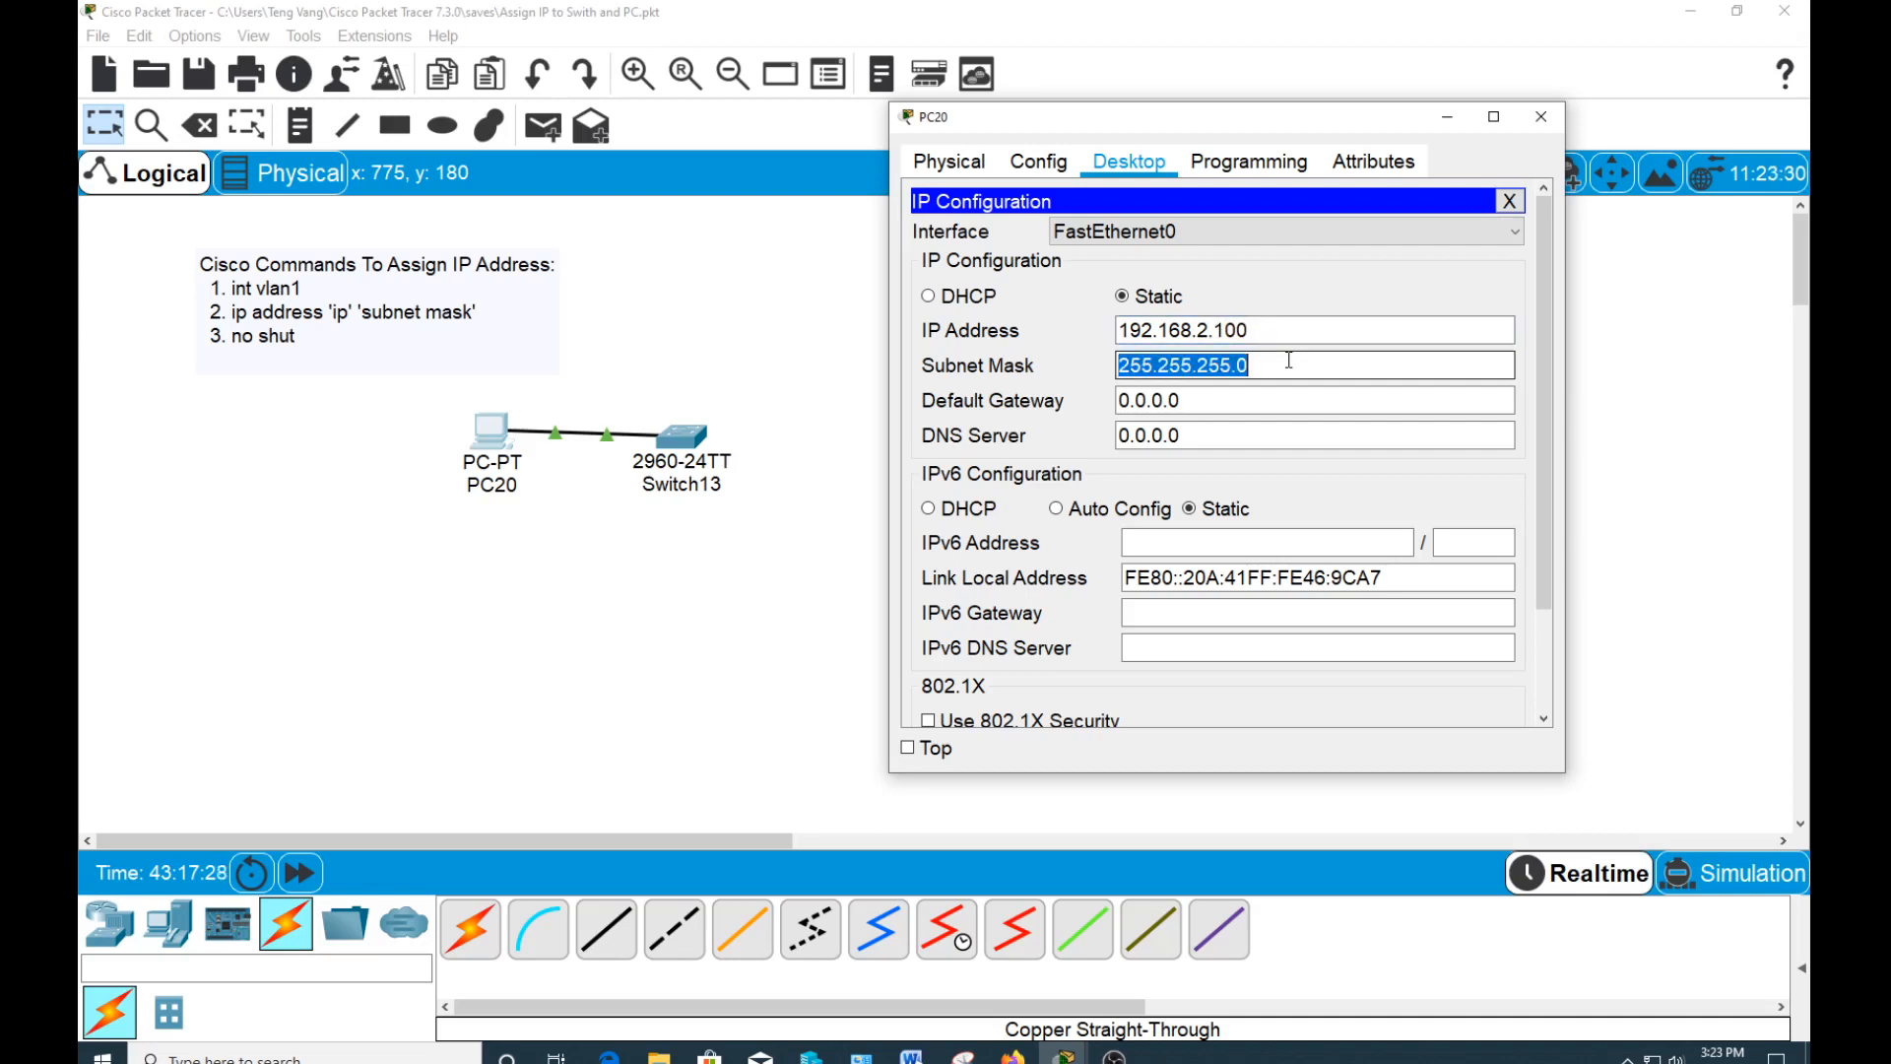
click(1540, 121)
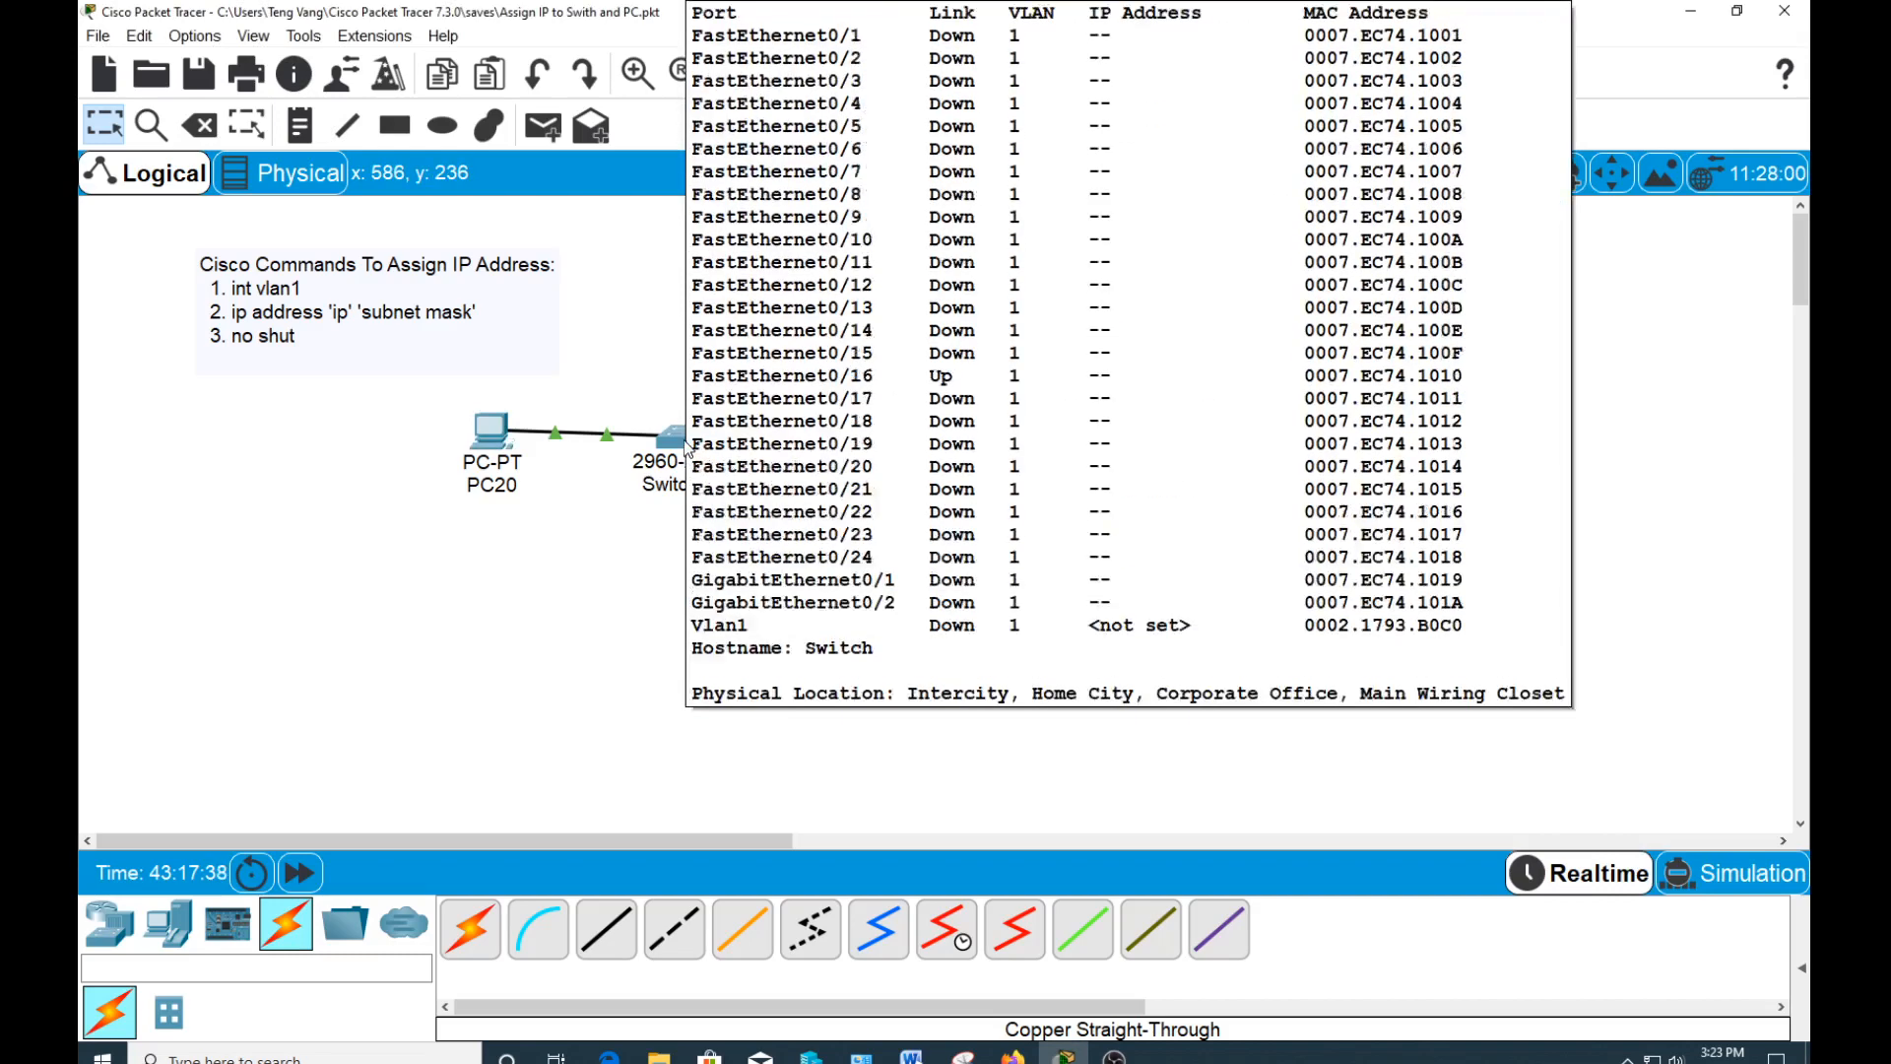
- Open the command line interface of Switch13 and start a session at the user prompt
click(688, 443)
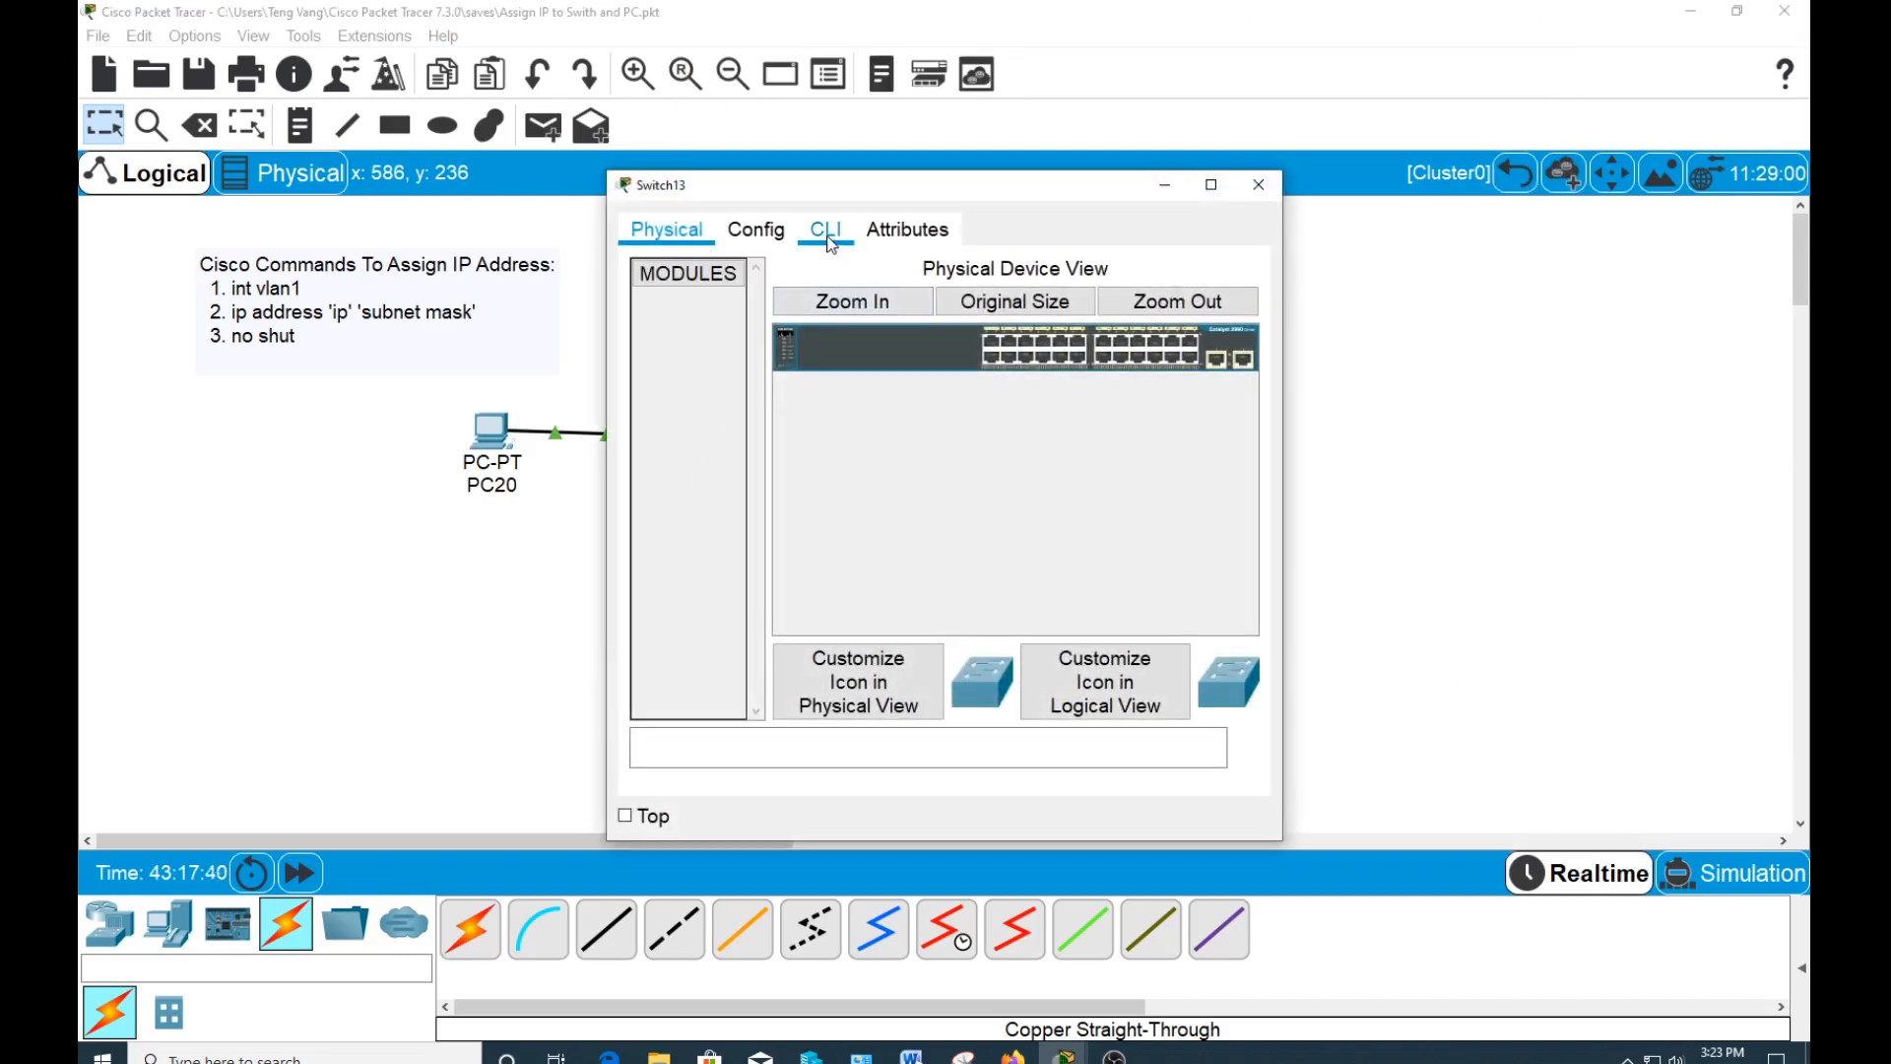
drag(883, 183, 930, 150)
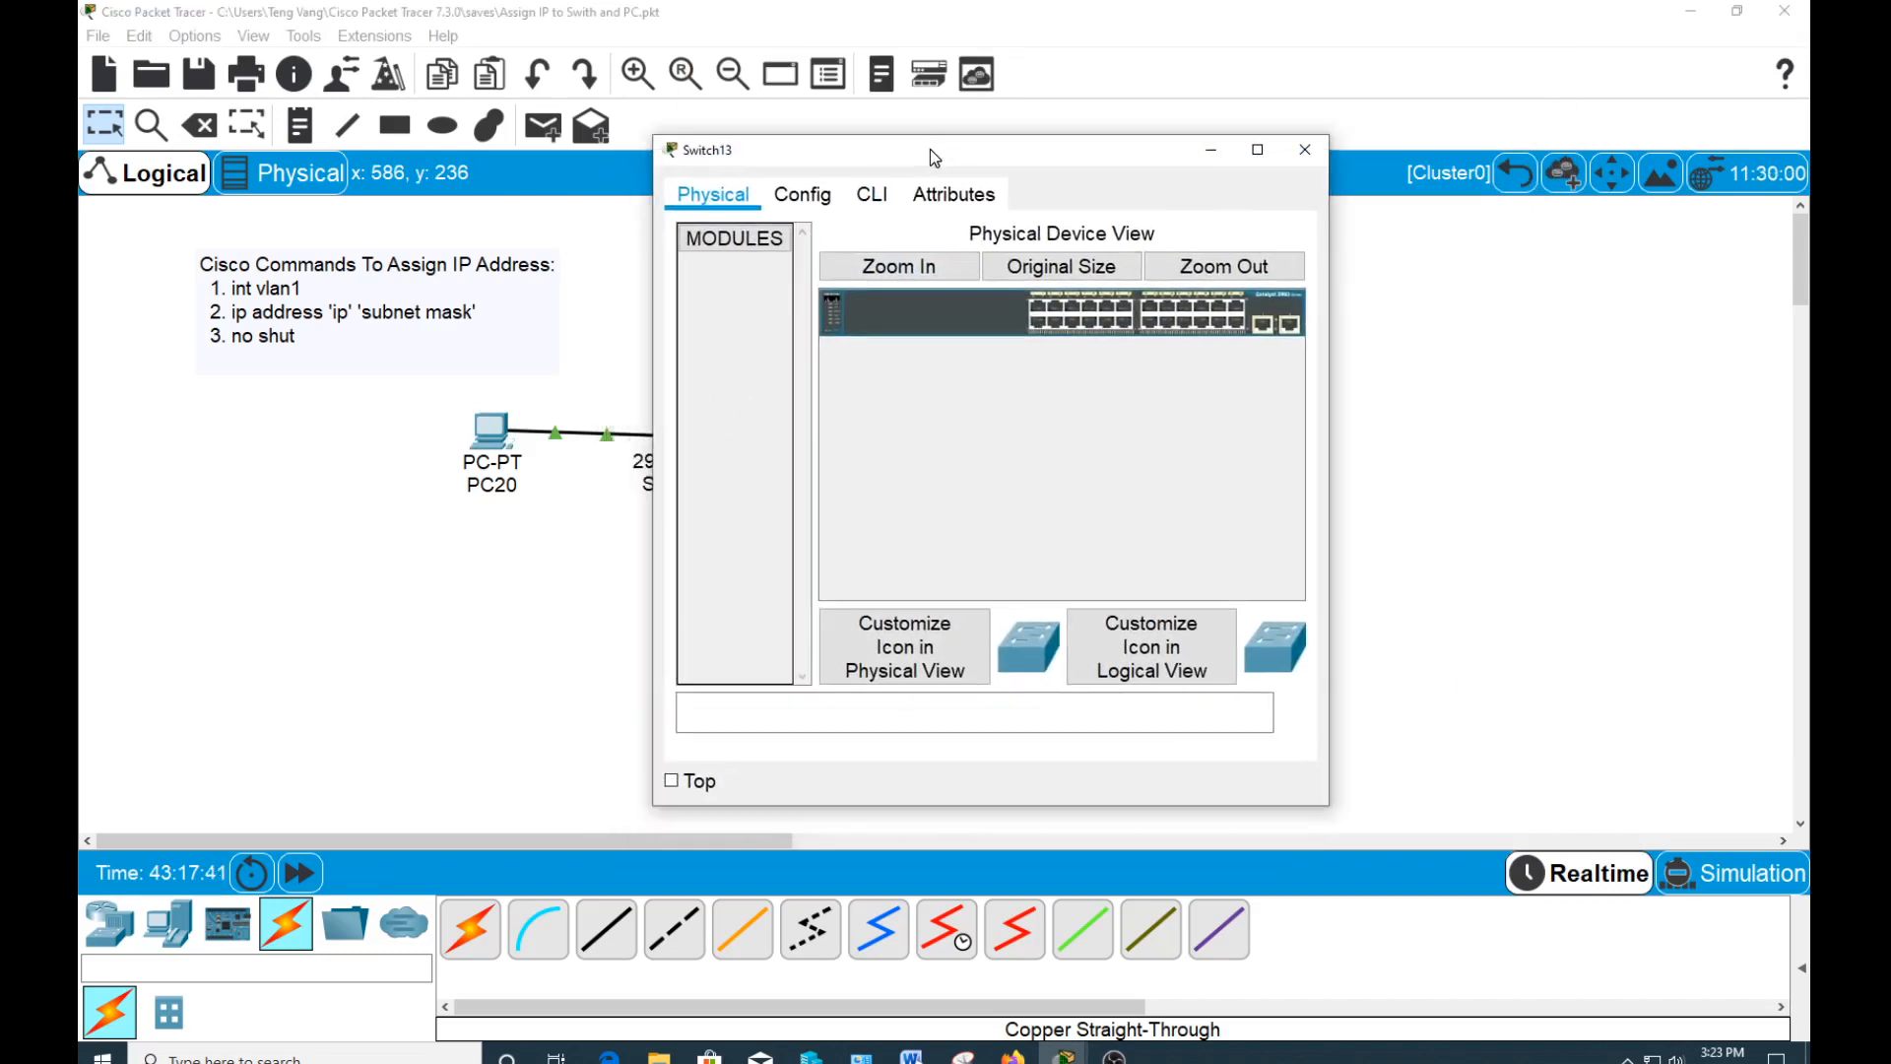
click(873, 196)
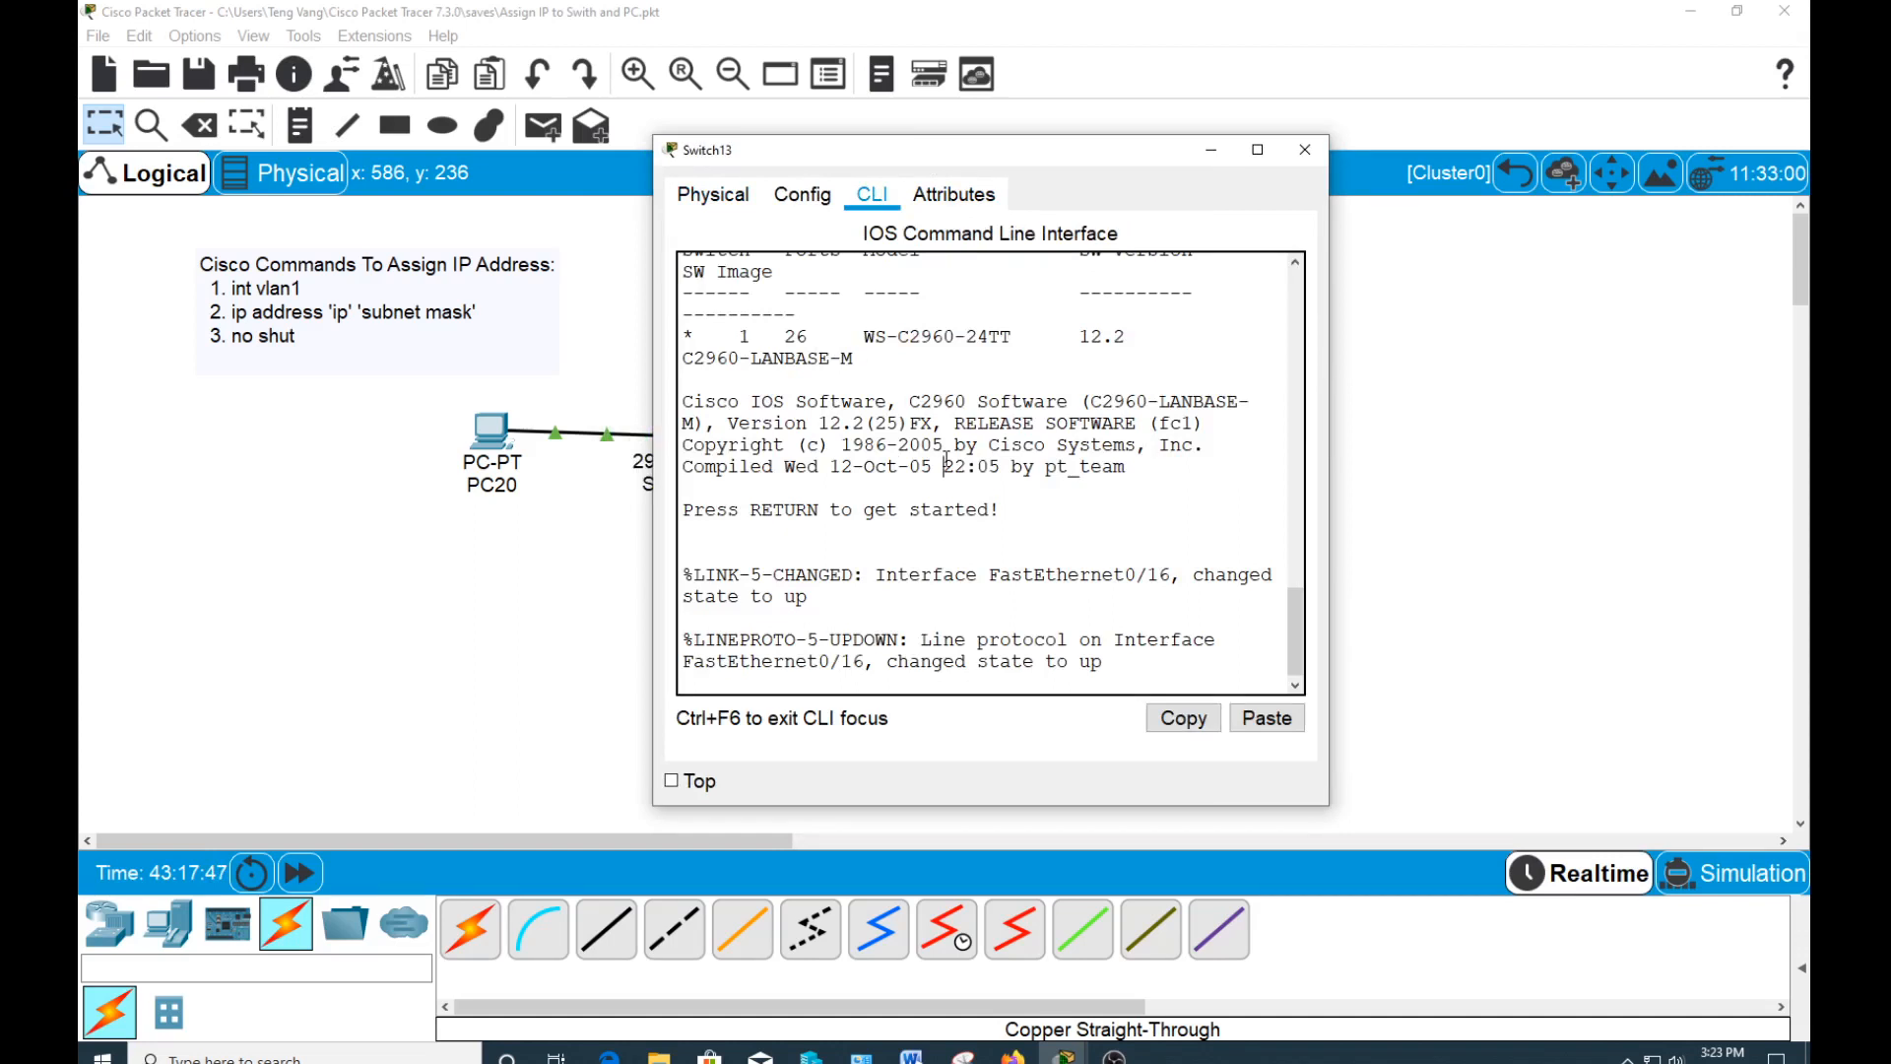
key(Return)
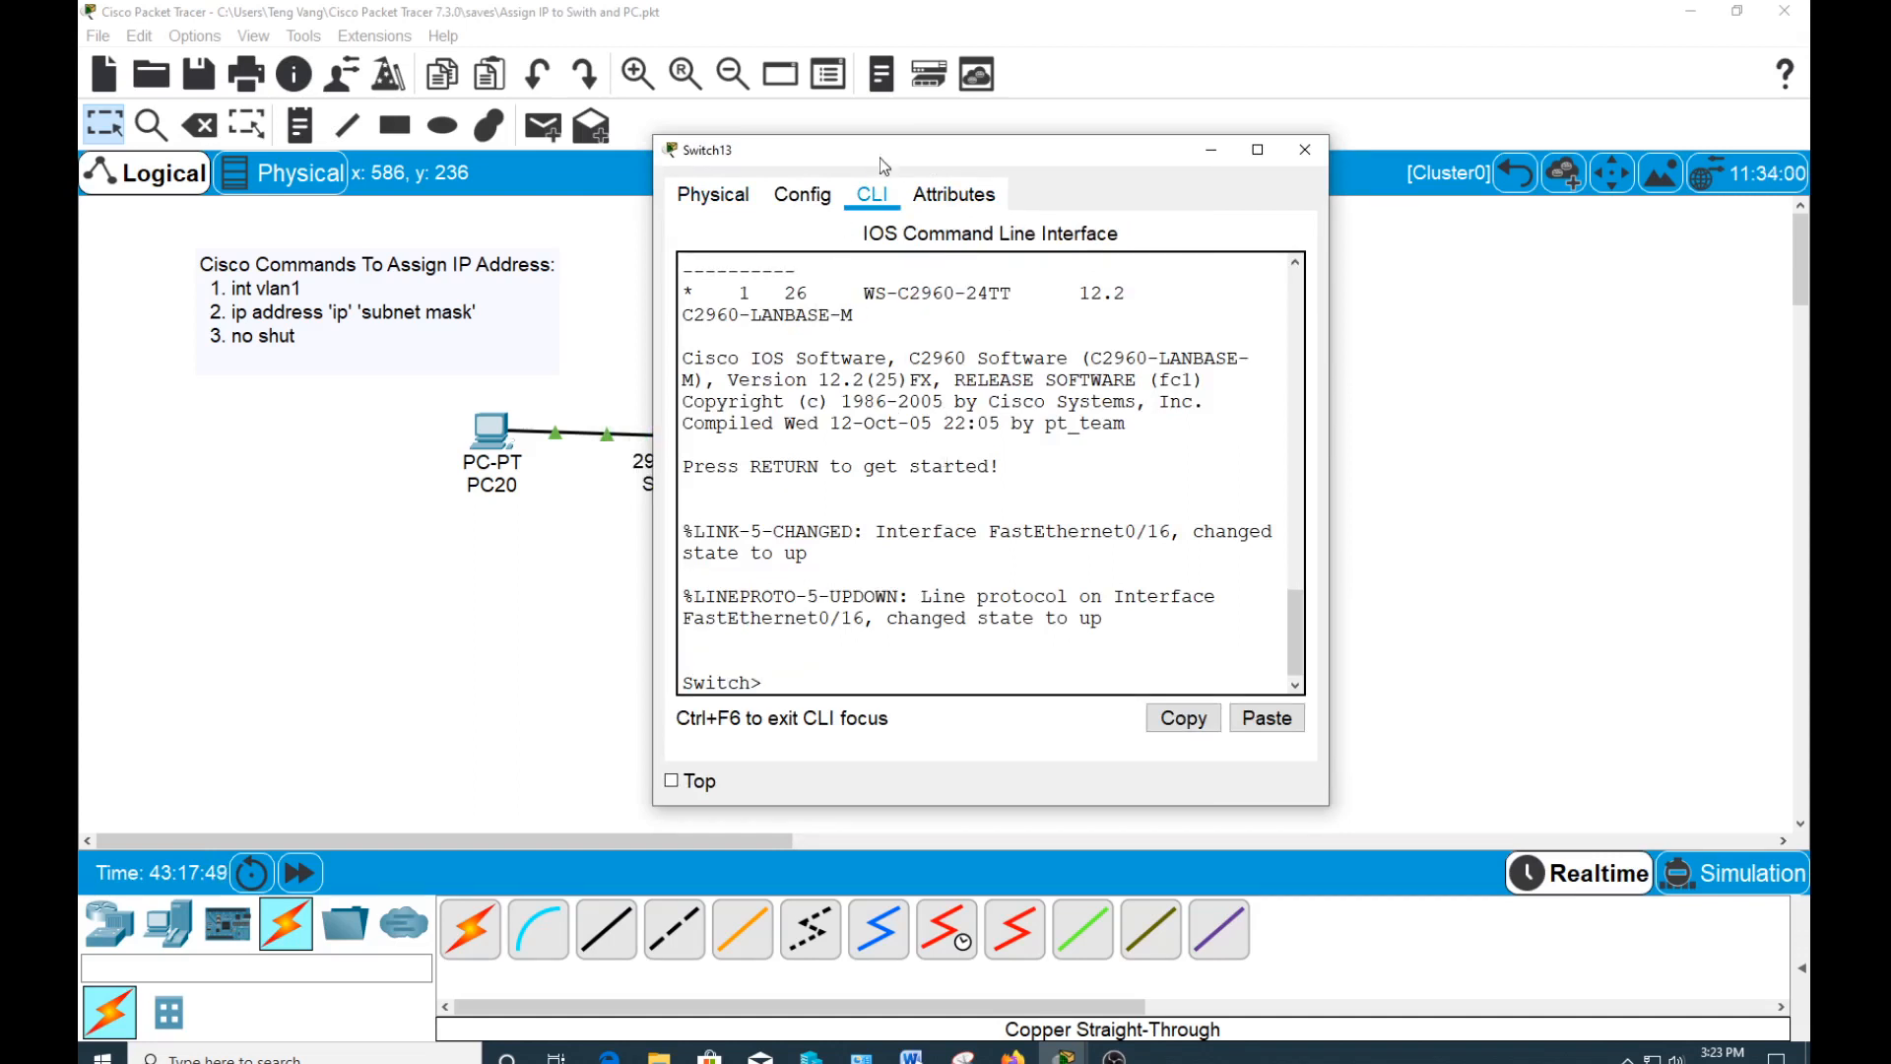
drag(879, 158, 1024, 72)
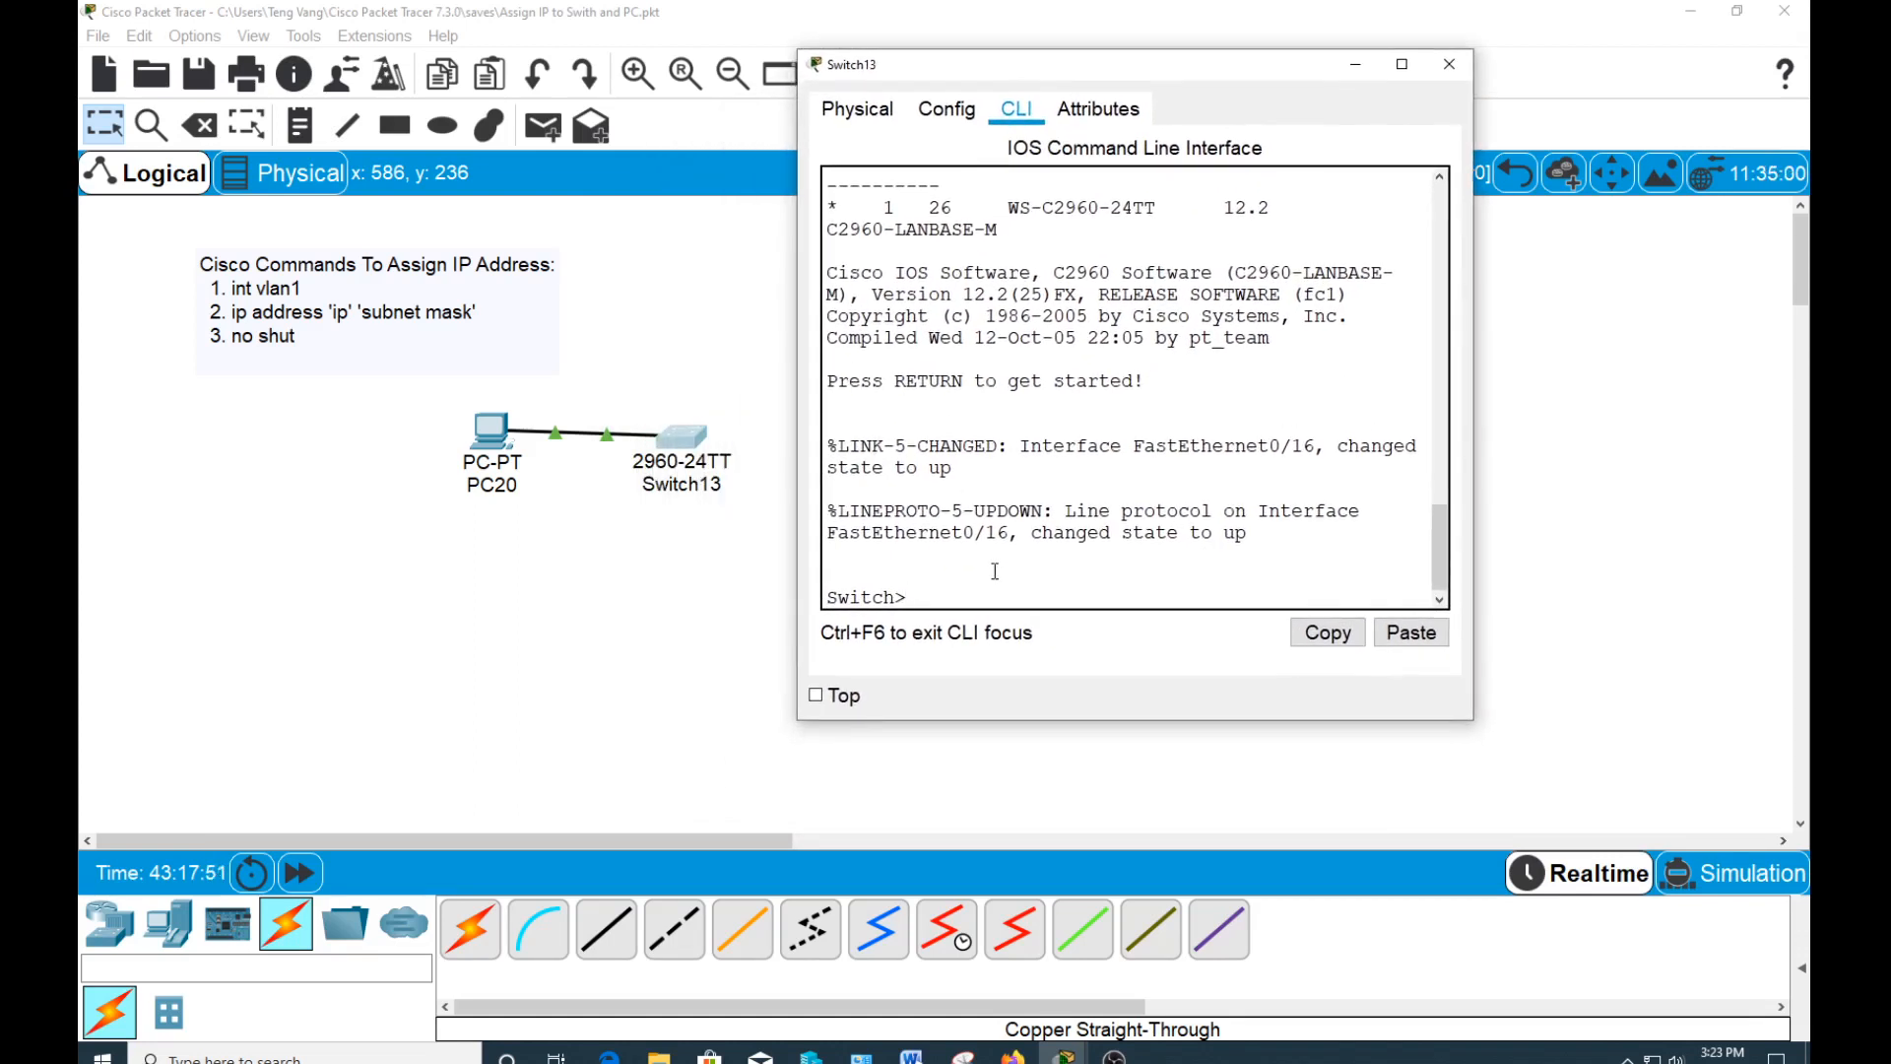
text(User Mode)
key(BackSpace)
key(BackSpace)
key(BackSpace)
key(BackSpace)
key(BackSpace)
key(BackSpace)
key(BackSpace)
key(BackSpace)
- Enter privileged EXEC mode on the switch with the en command
text(en)
key(Return)
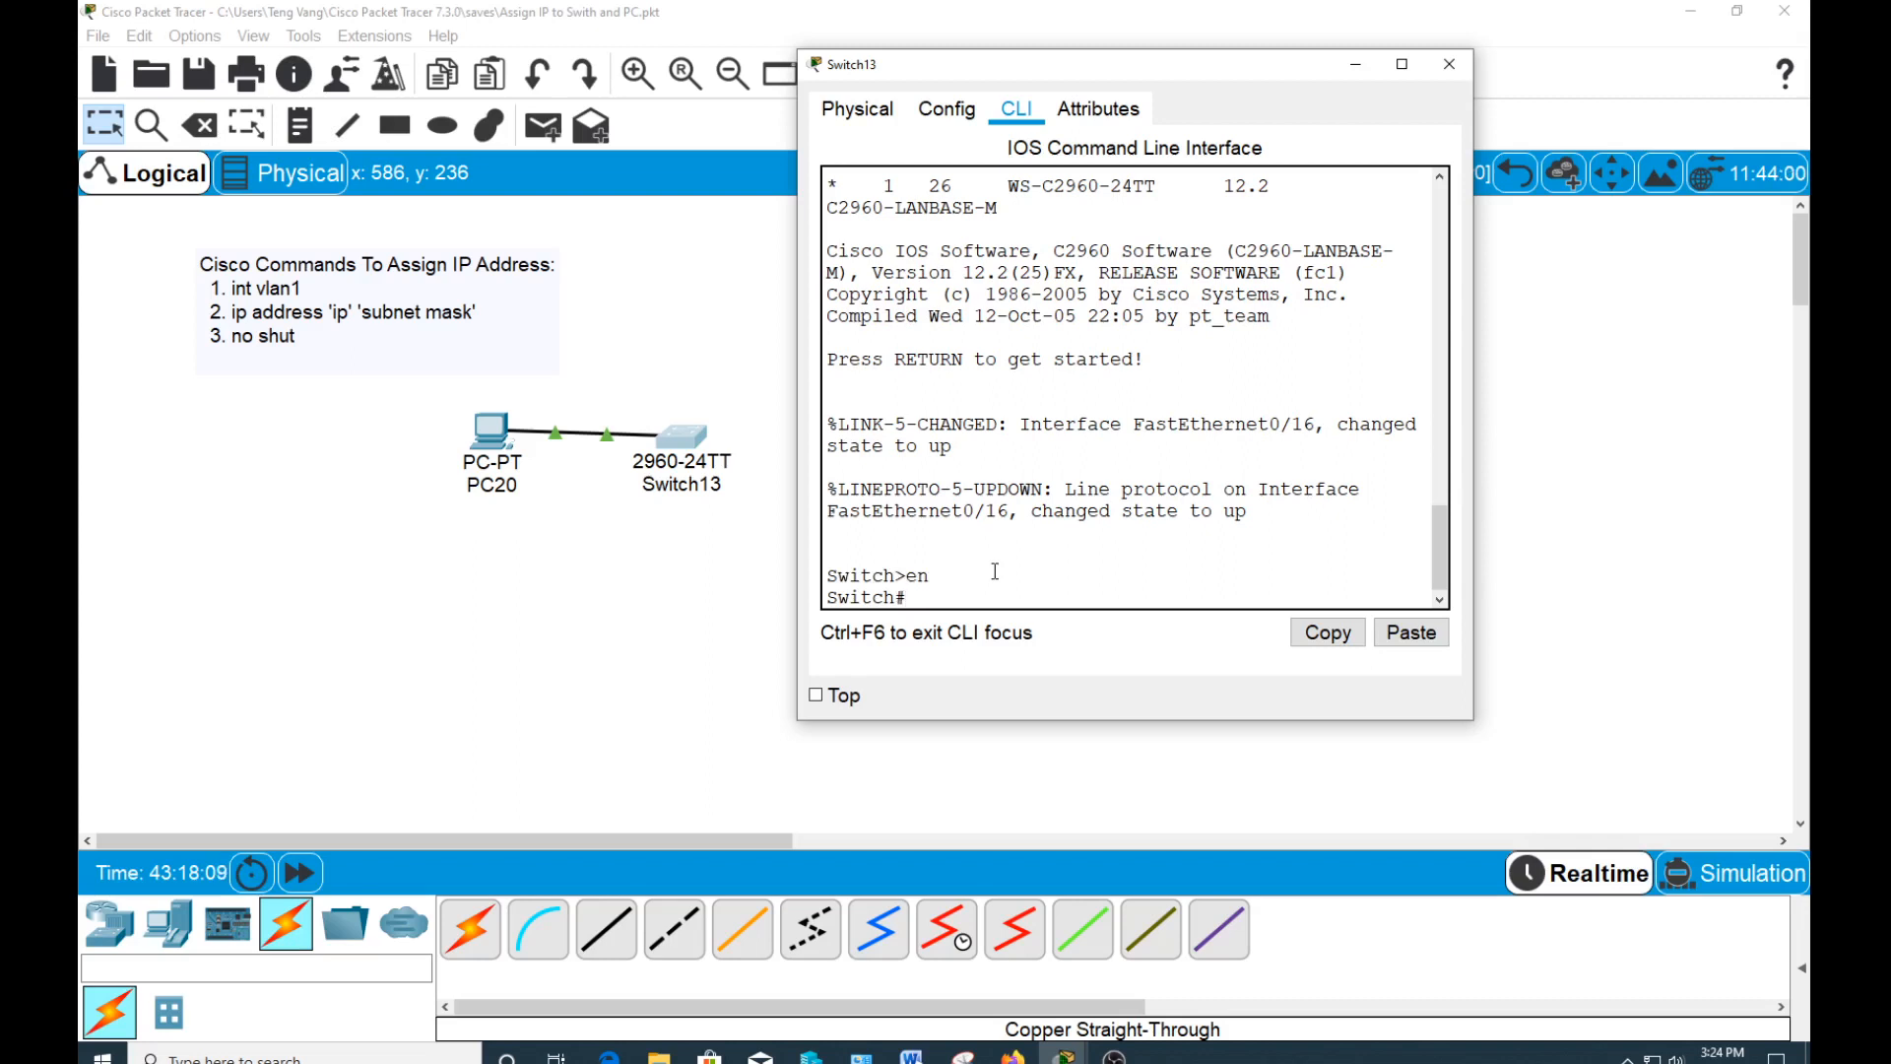
text(Privileged Mode EXEC)
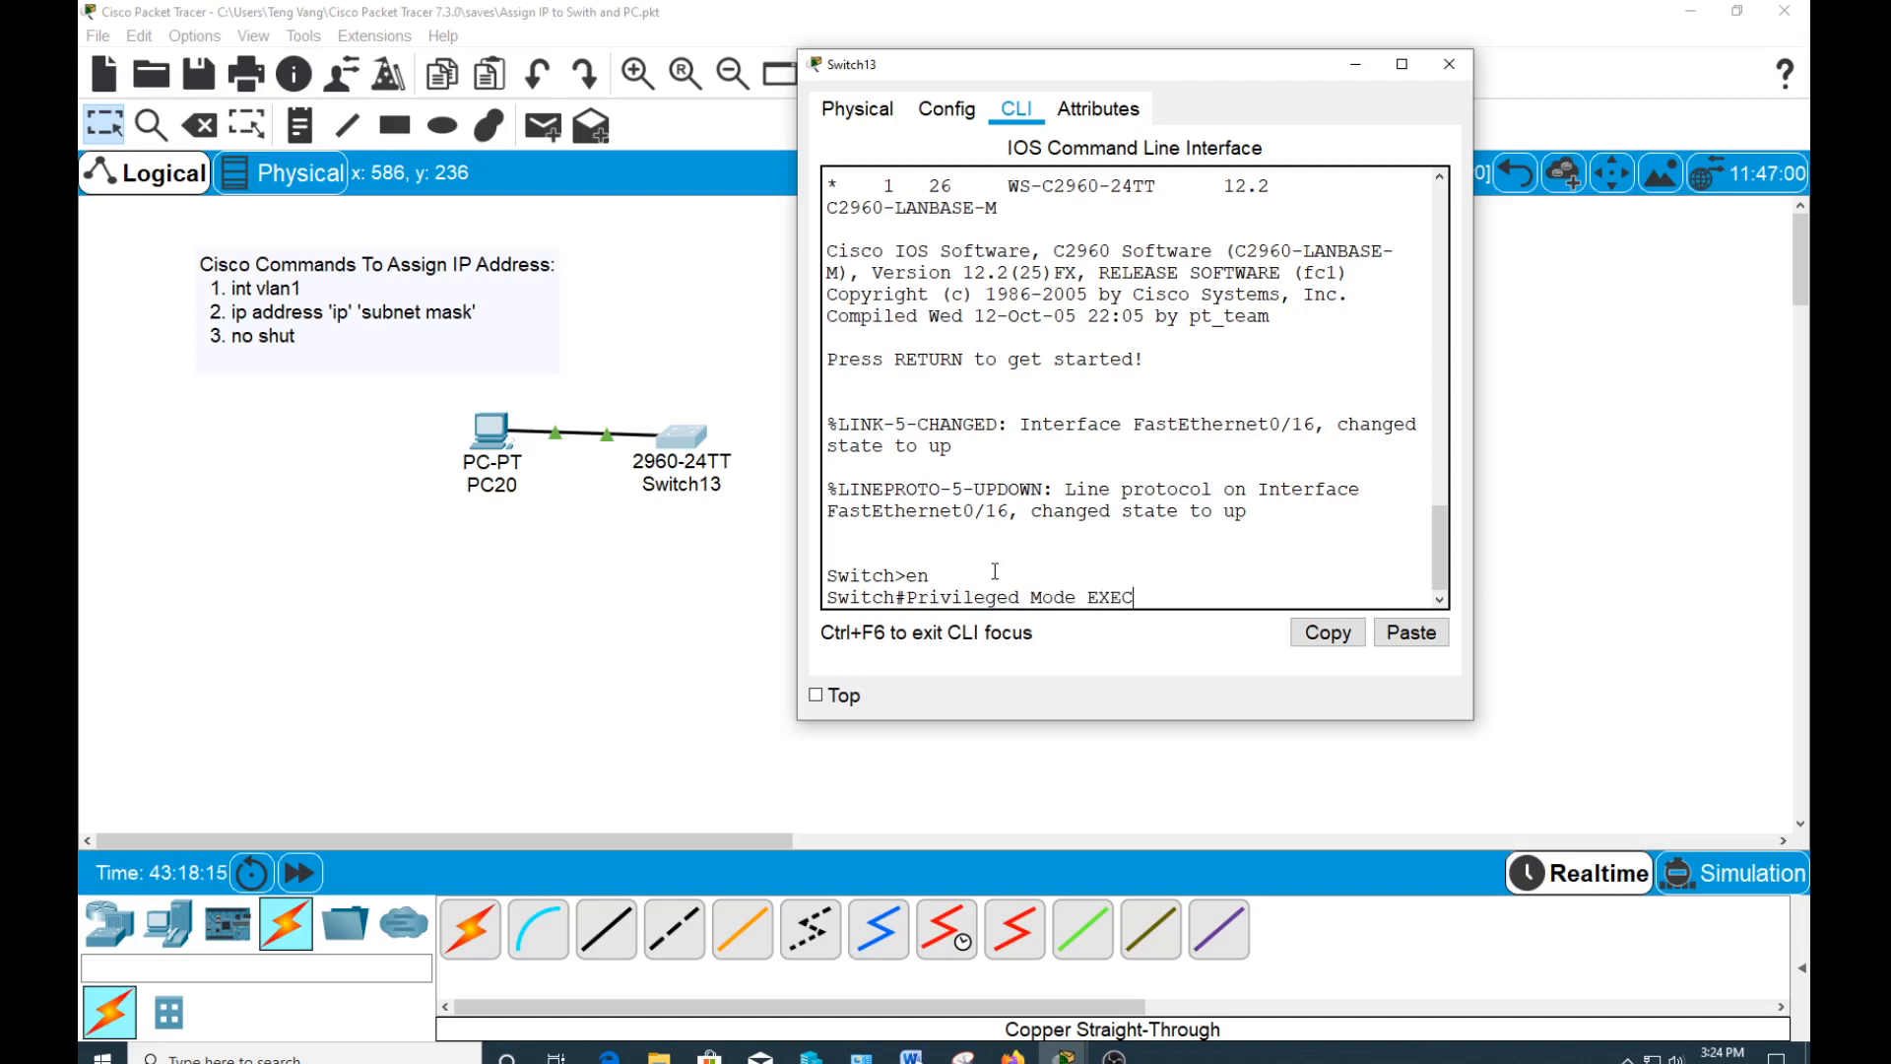
key(BackSpace)
key(BackSpace)
key(BackSpace)
key(BackSpace)
key(BackSpace)
key(BackSpace)
key(BackSpace)
key(BackSpace)
key(BackSpace)
key(BackSpace)
key(BackSpace)
key(BackSpace)
key(BackSpace)
key(BackSpace)
key(BackSpace)
key(BackSpace)
key(BackSpace)
key(BackSpace)
key(BackSpace)
key(BackSpace)
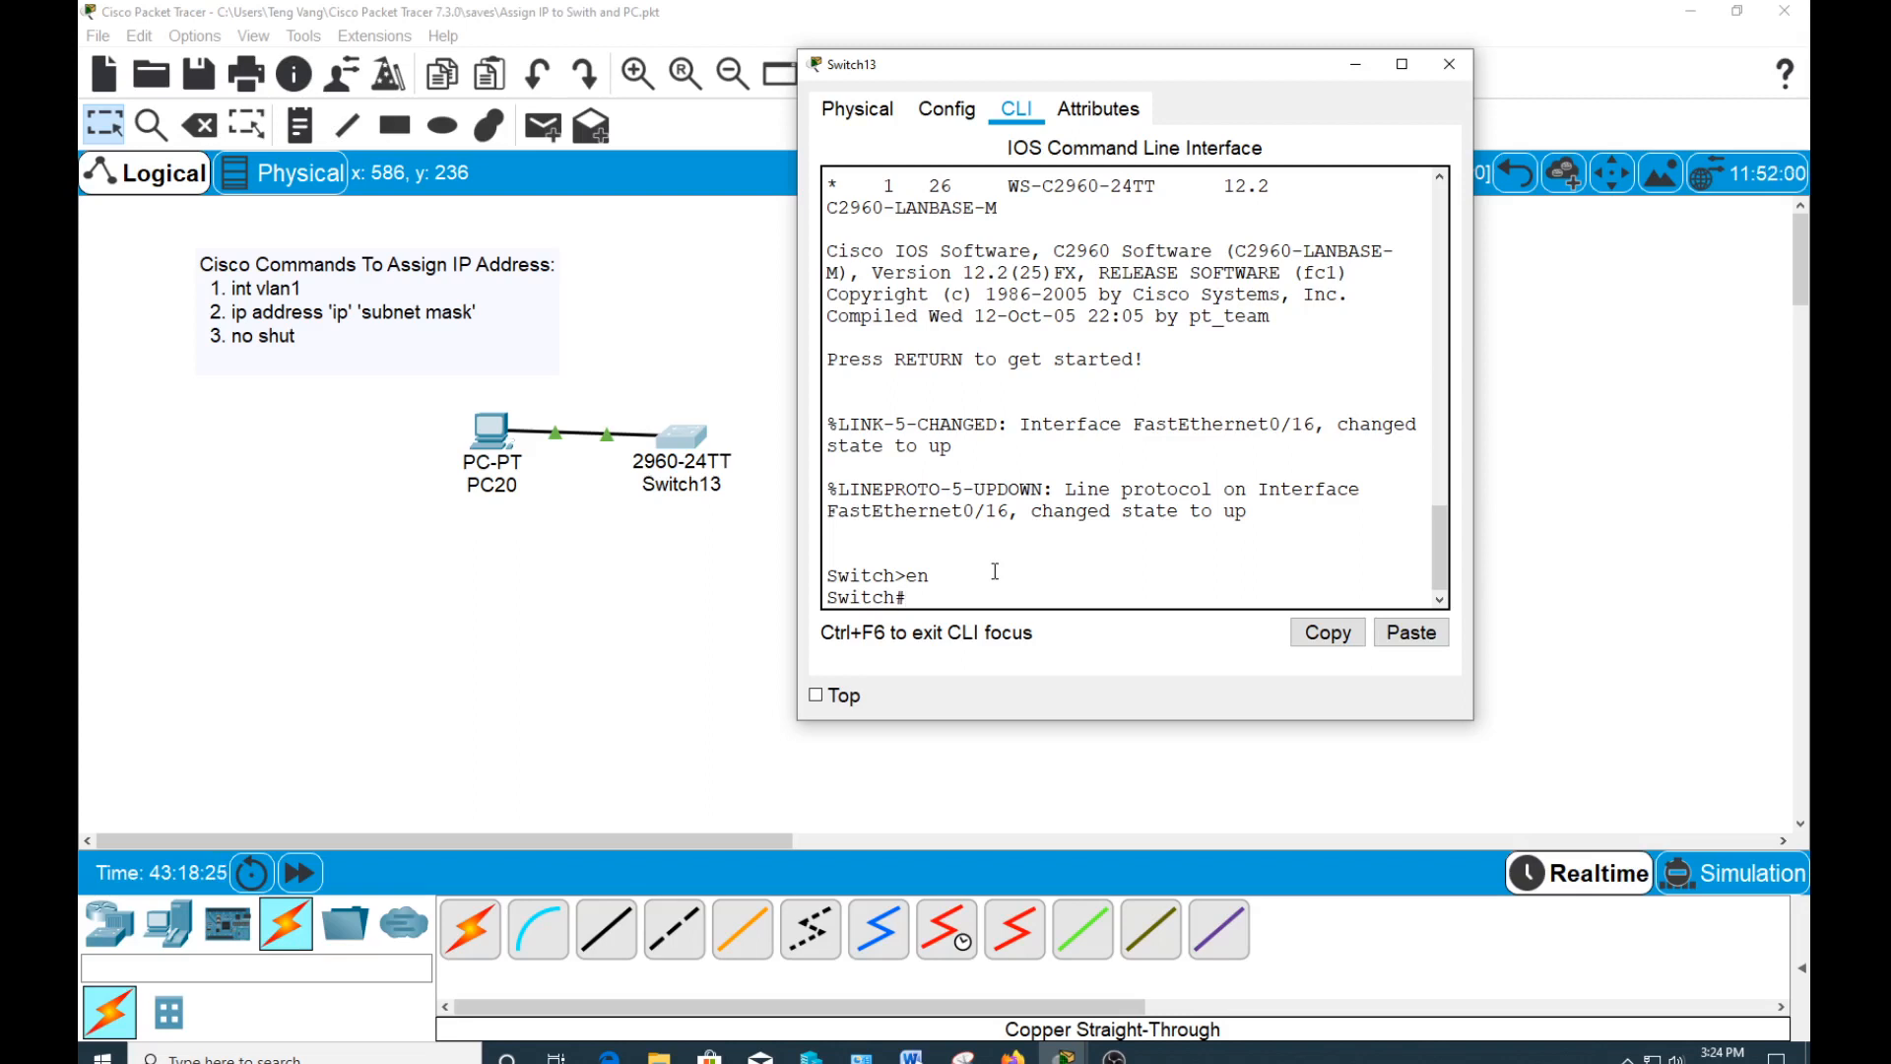
- List all commands available in the switch's privileged mode and read through them
text(?)
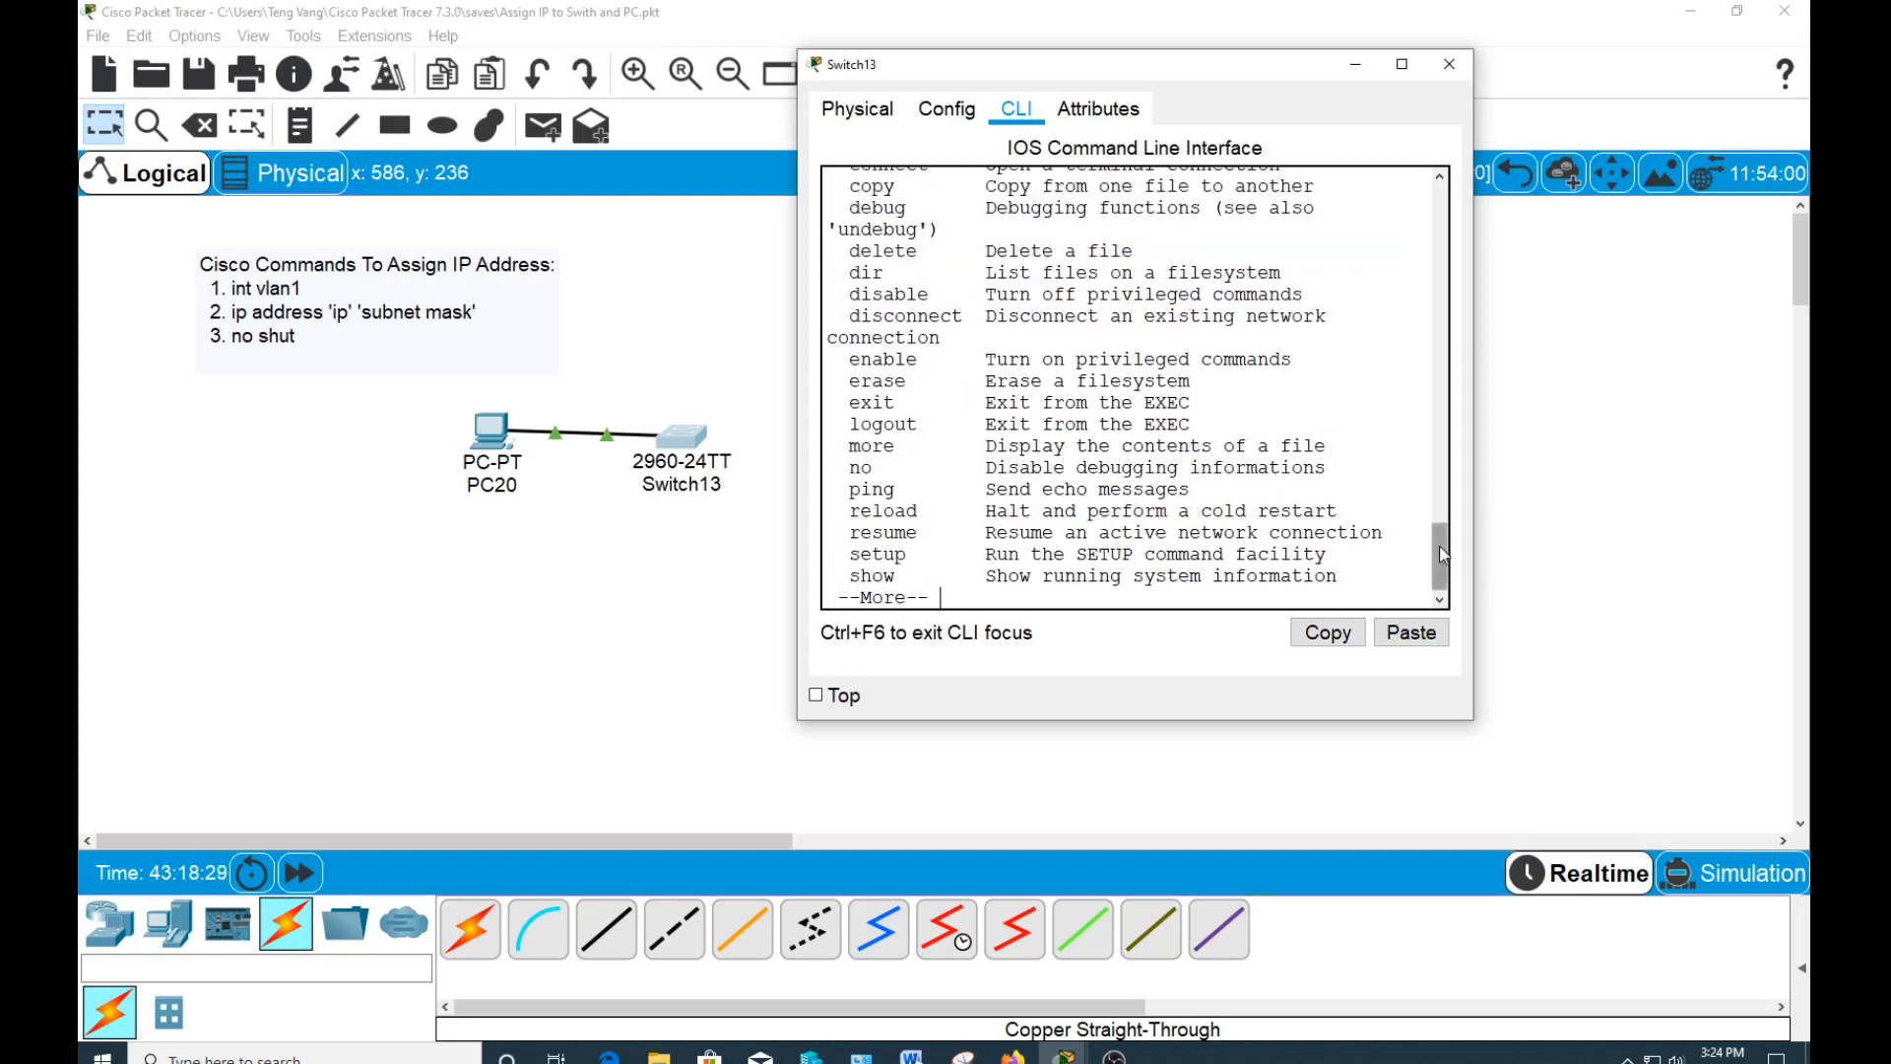
drag(1439, 556, 1436, 493)
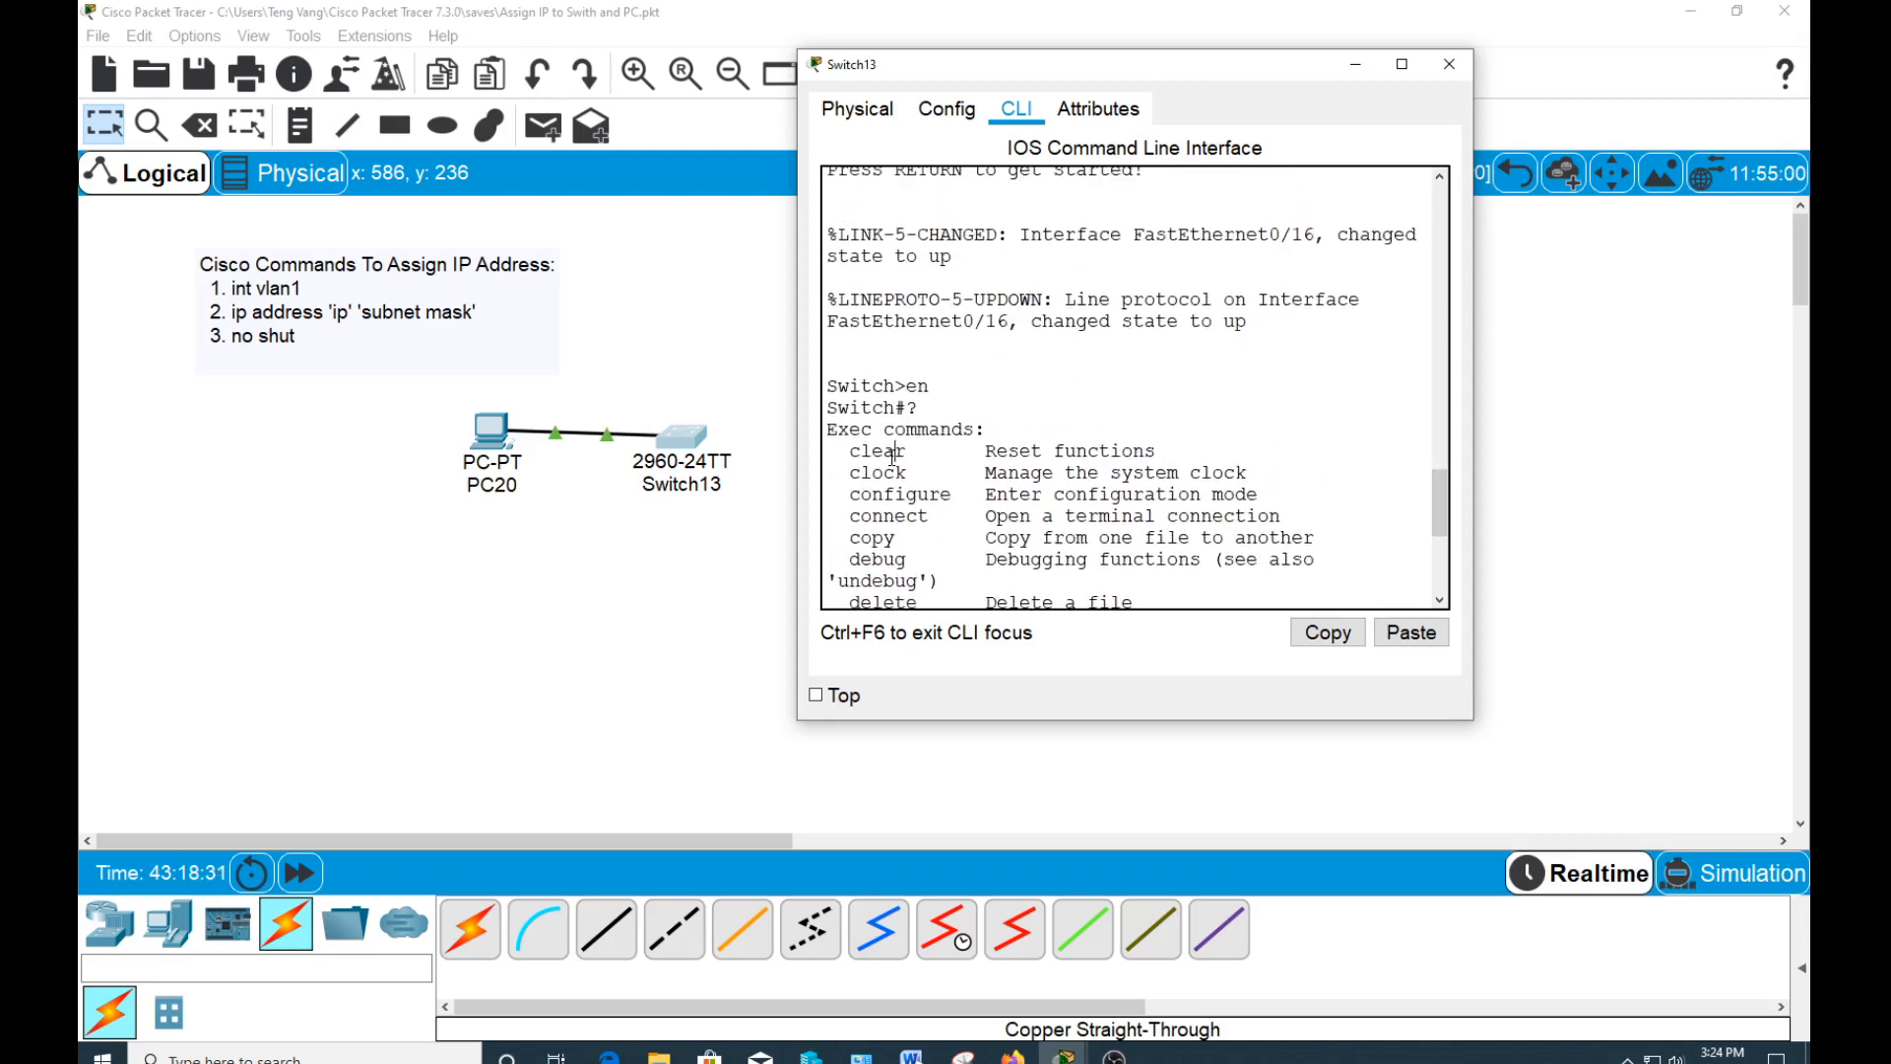
scroll(892, 458, down, 3)
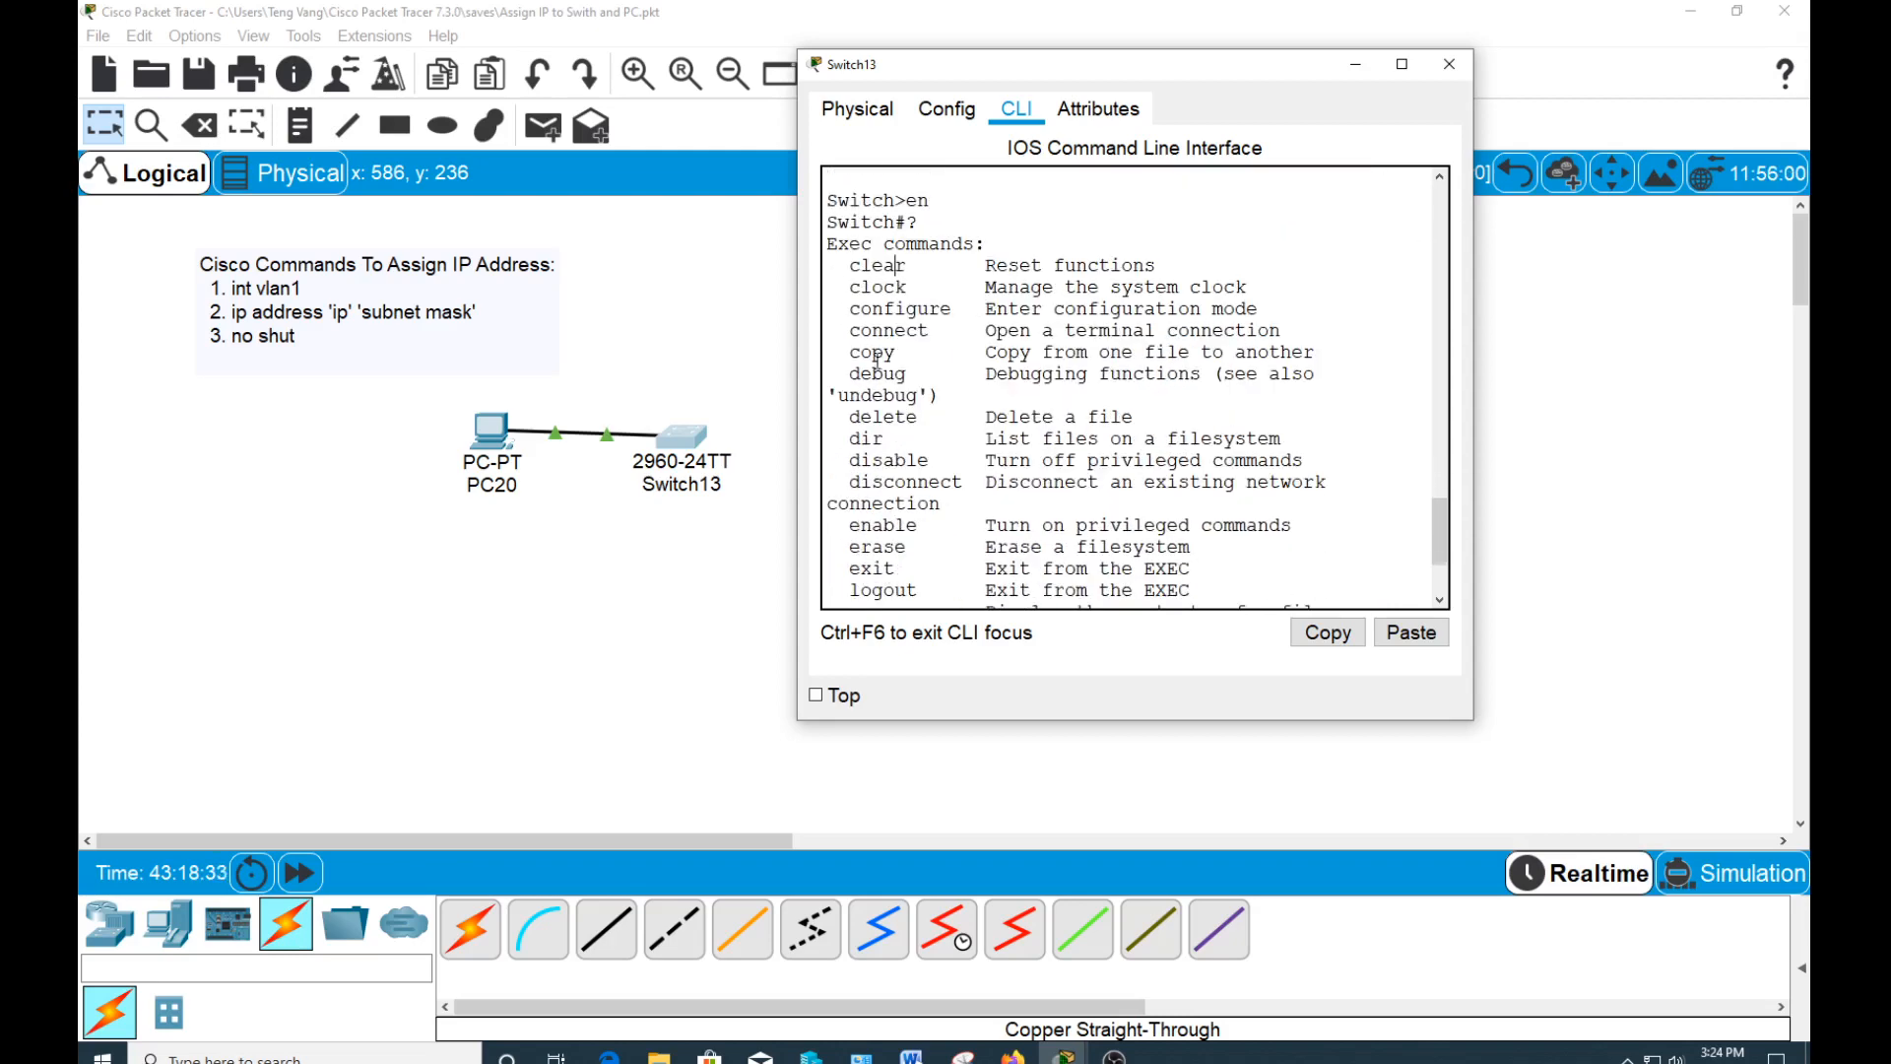
scroll(889, 485, down, 3)
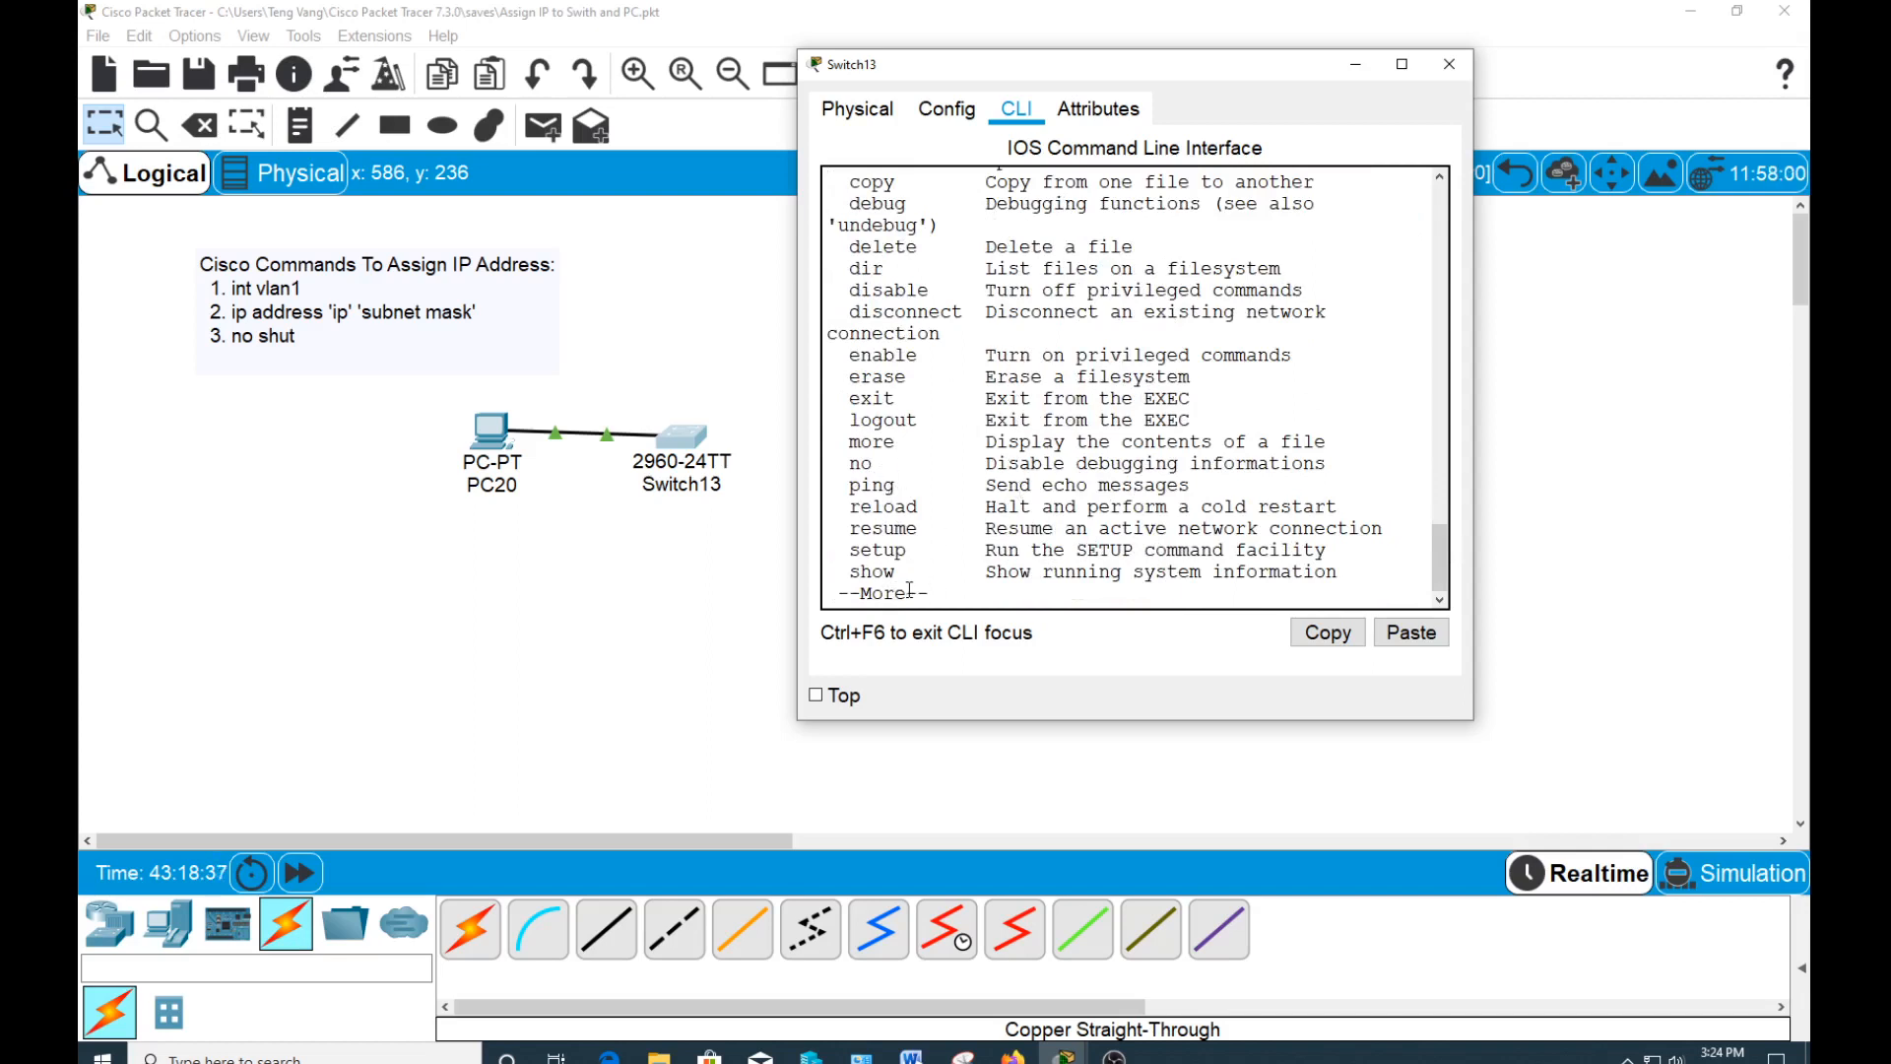
key(space)
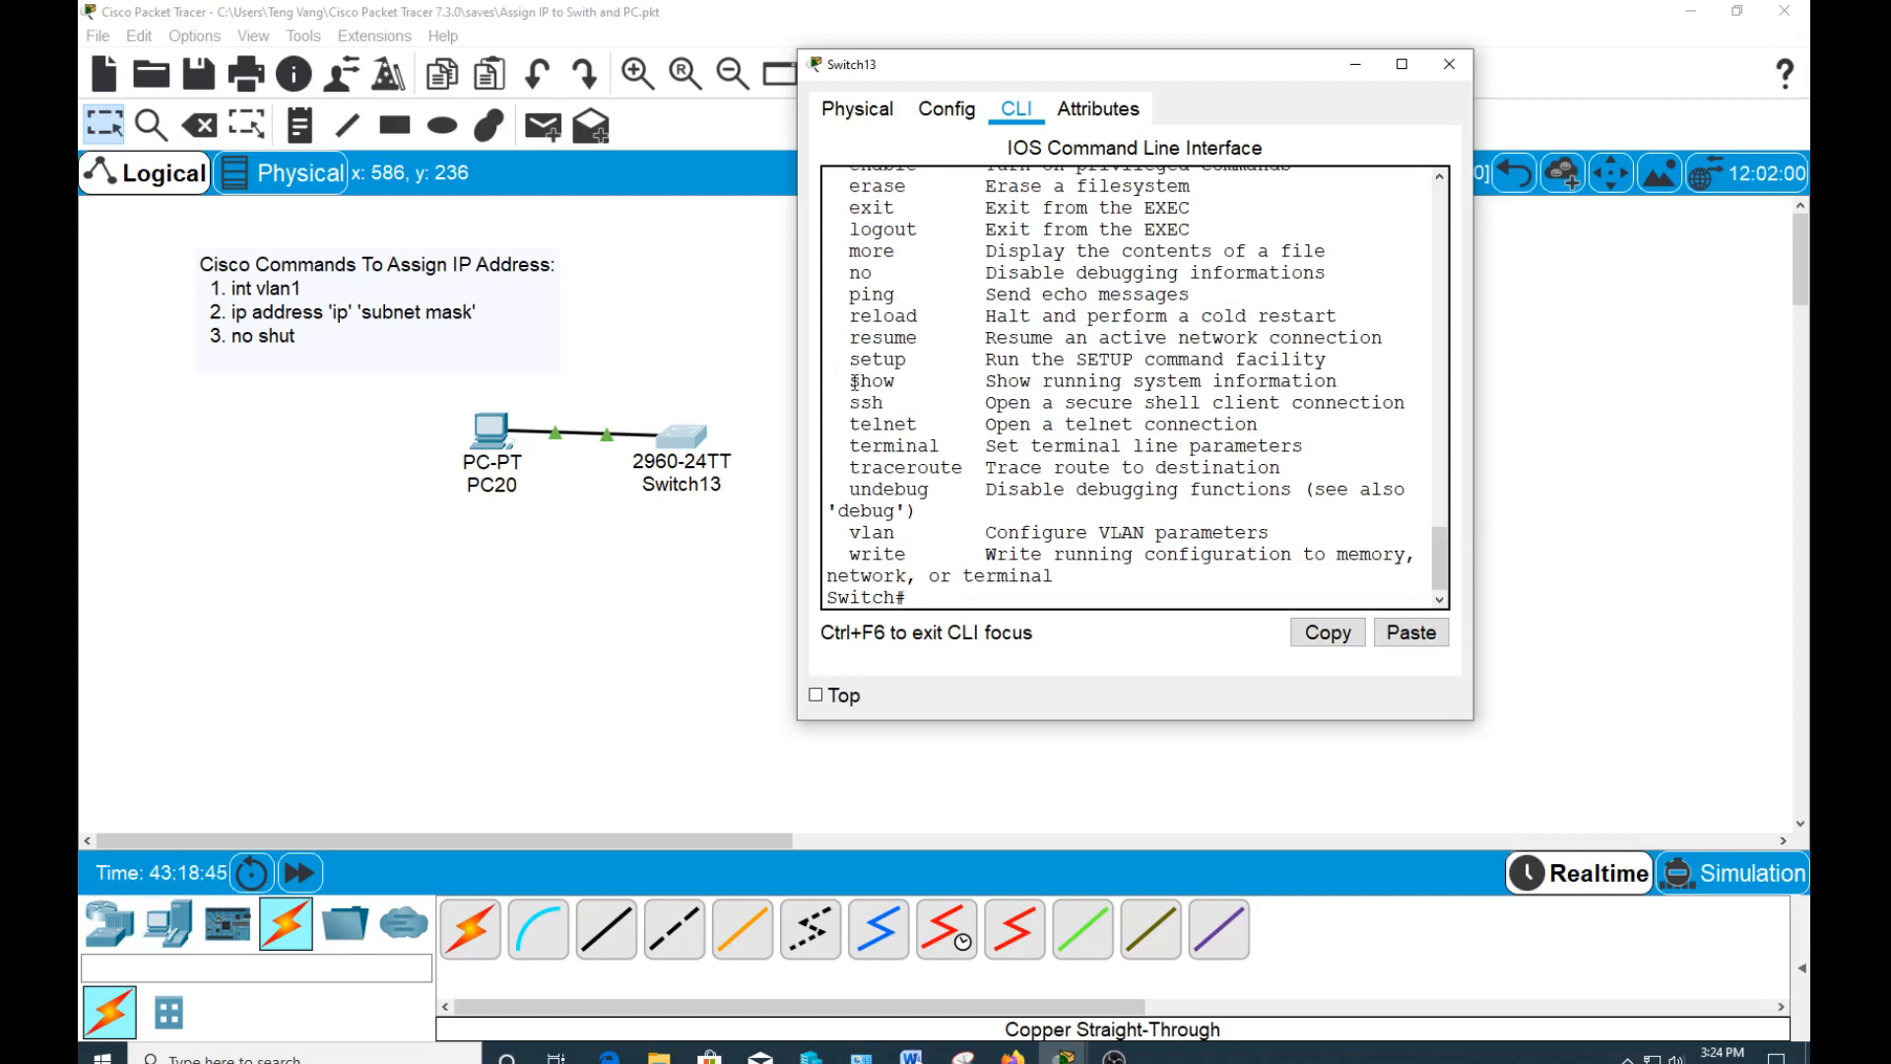
- Display the switch's running configuration with show run and examine the Vlan1 interface's IP address and shutdown settings
drag(853, 382, 900, 382)
click(900, 382)
text(show run)
key(Return)
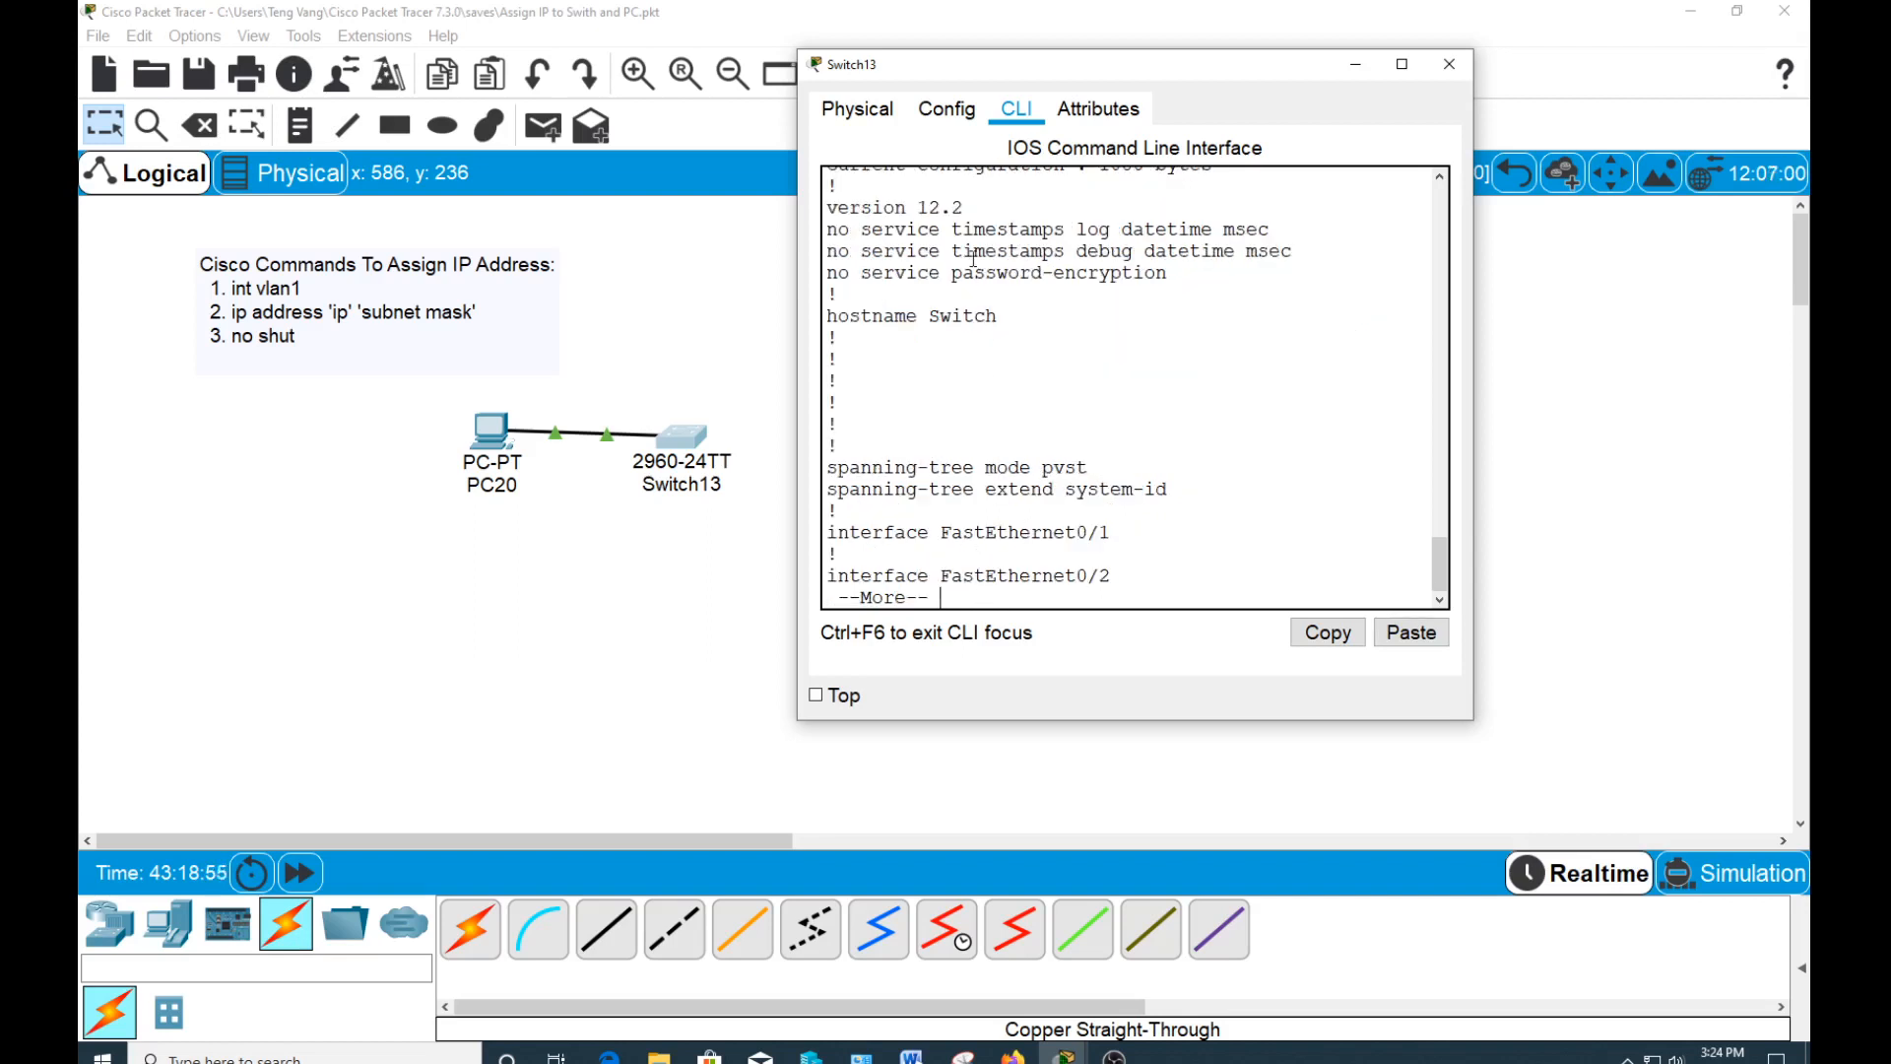
key(space)
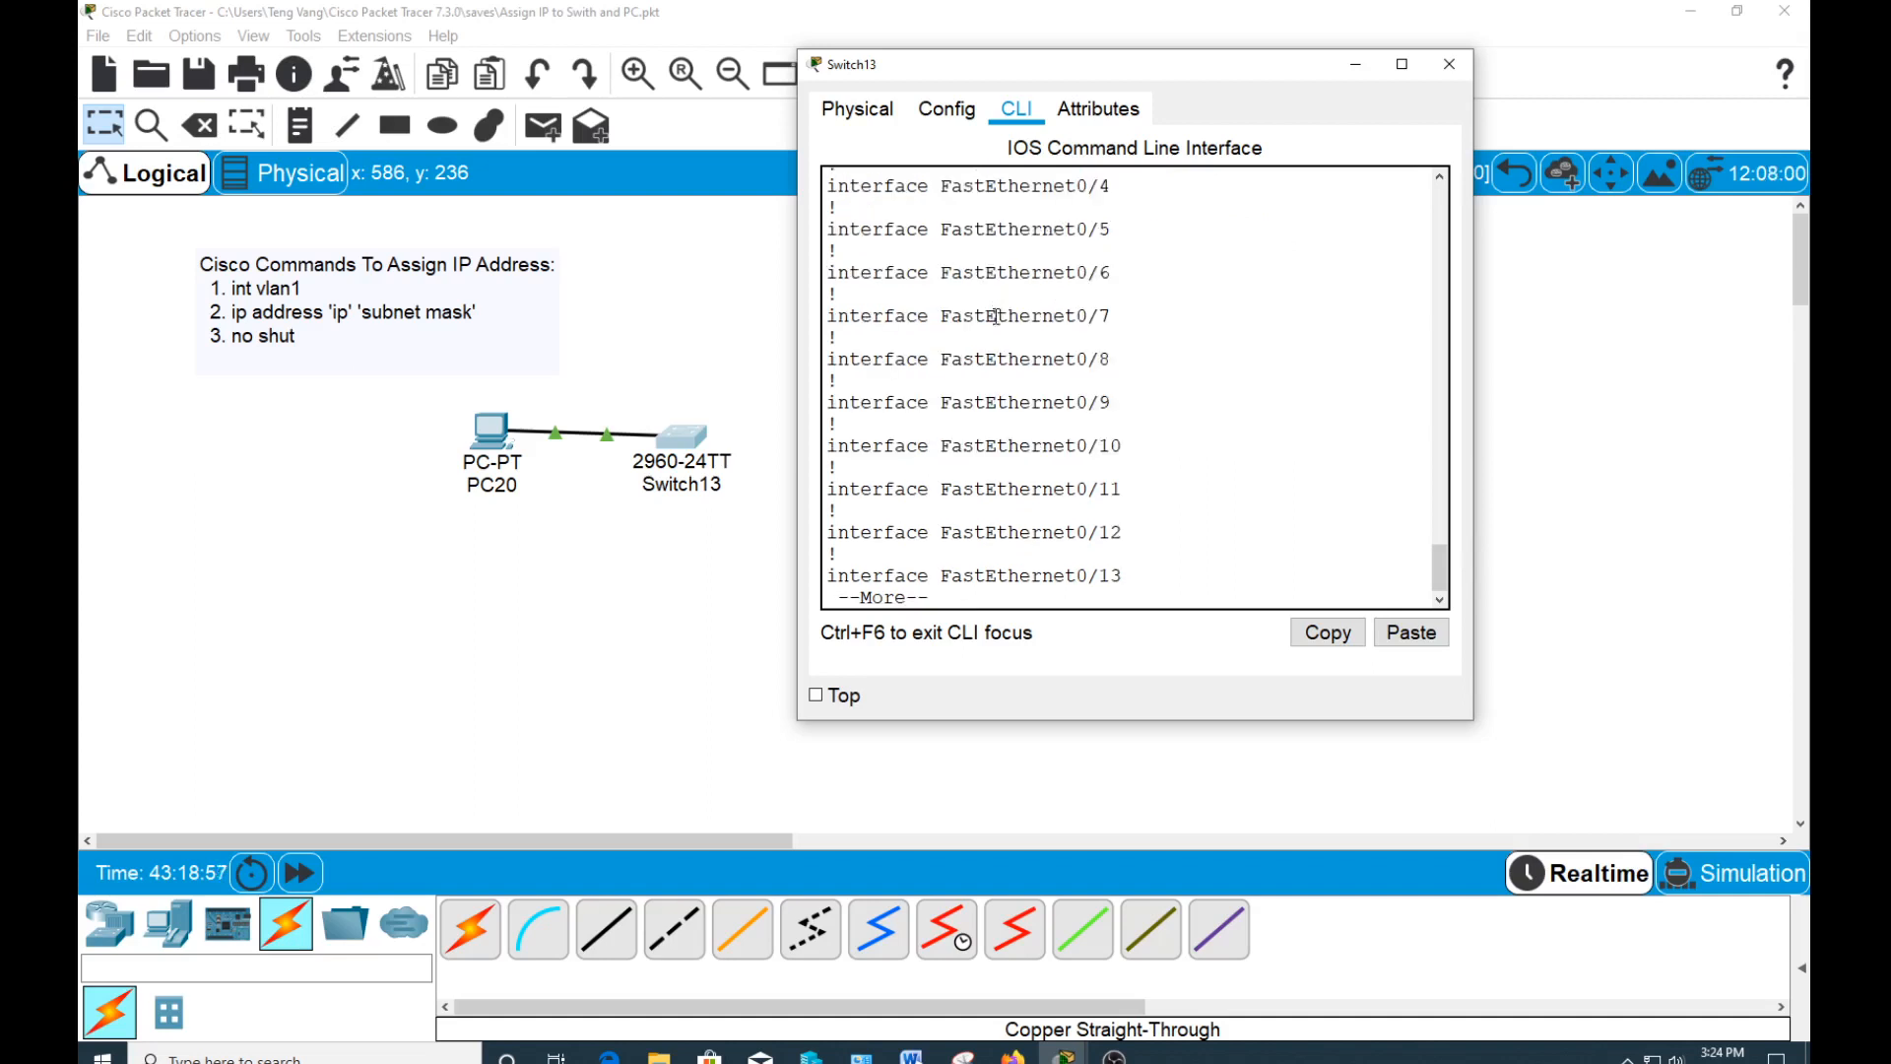
key(space)
key(space)
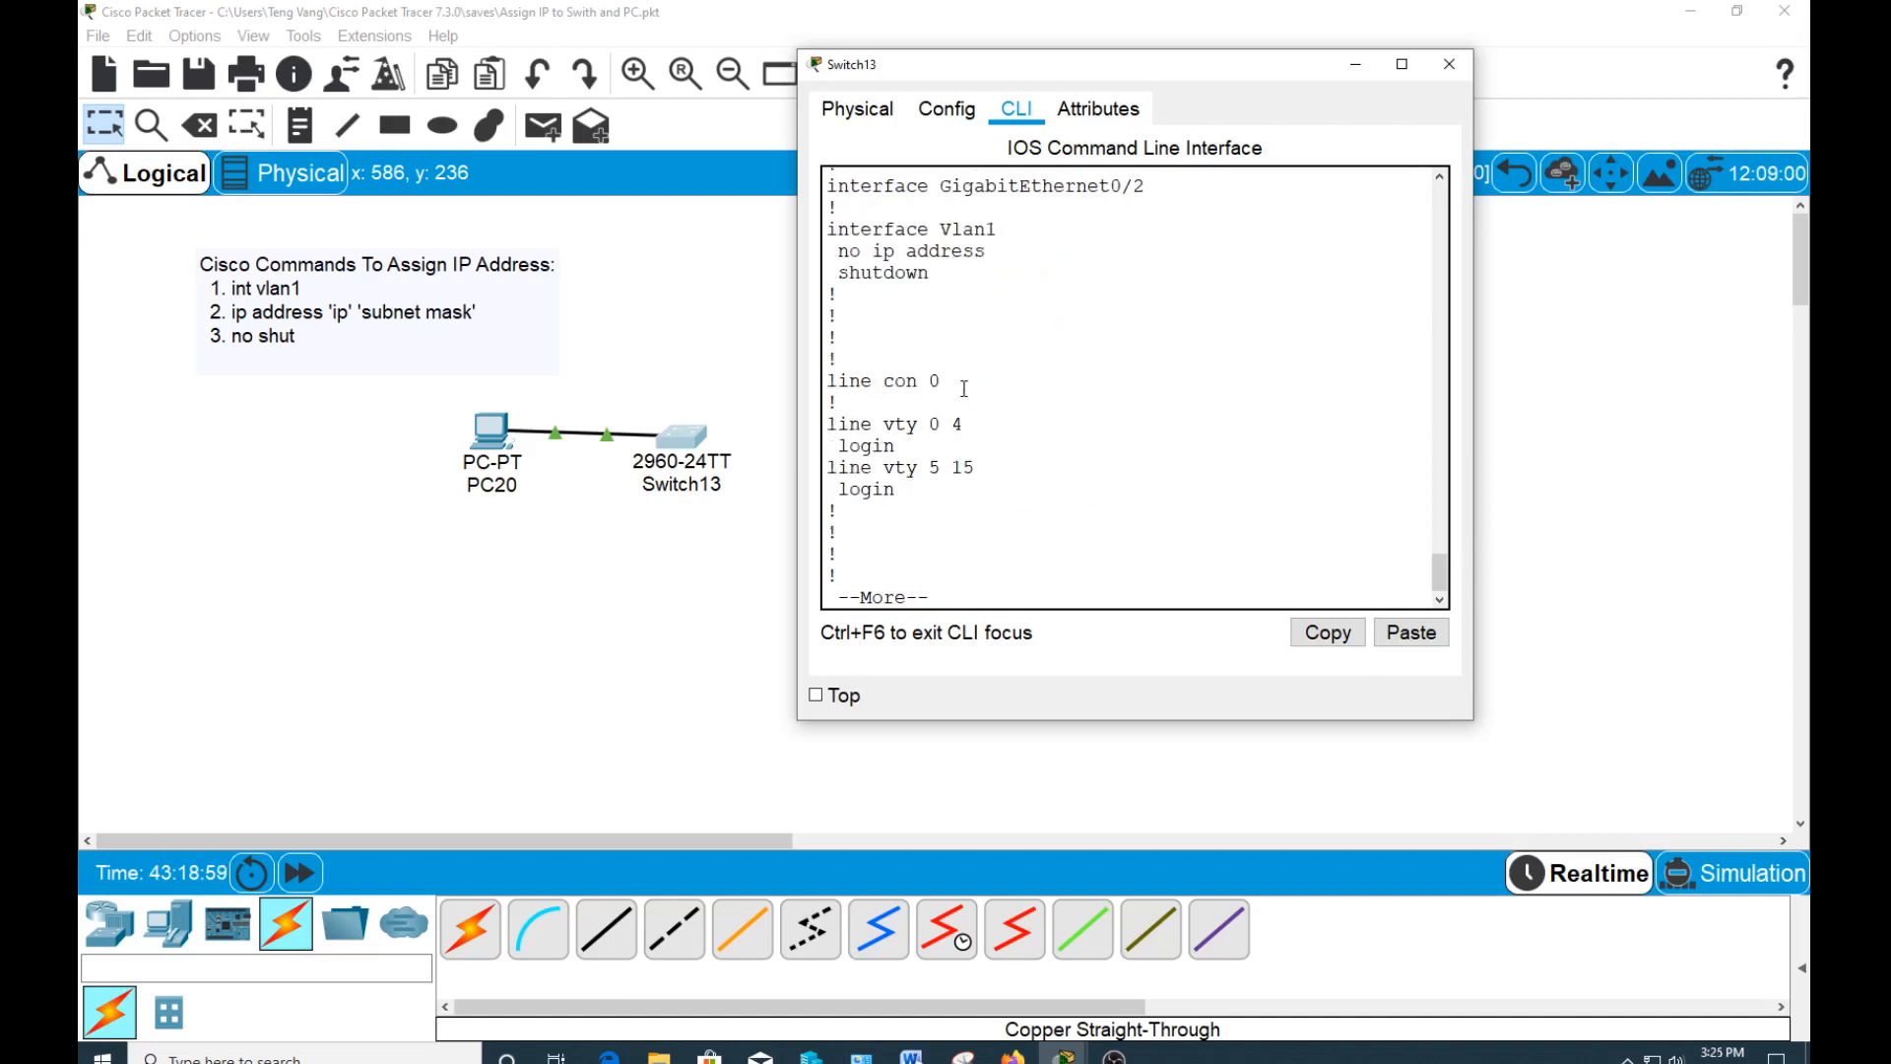
scroll(957, 363, up, 5)
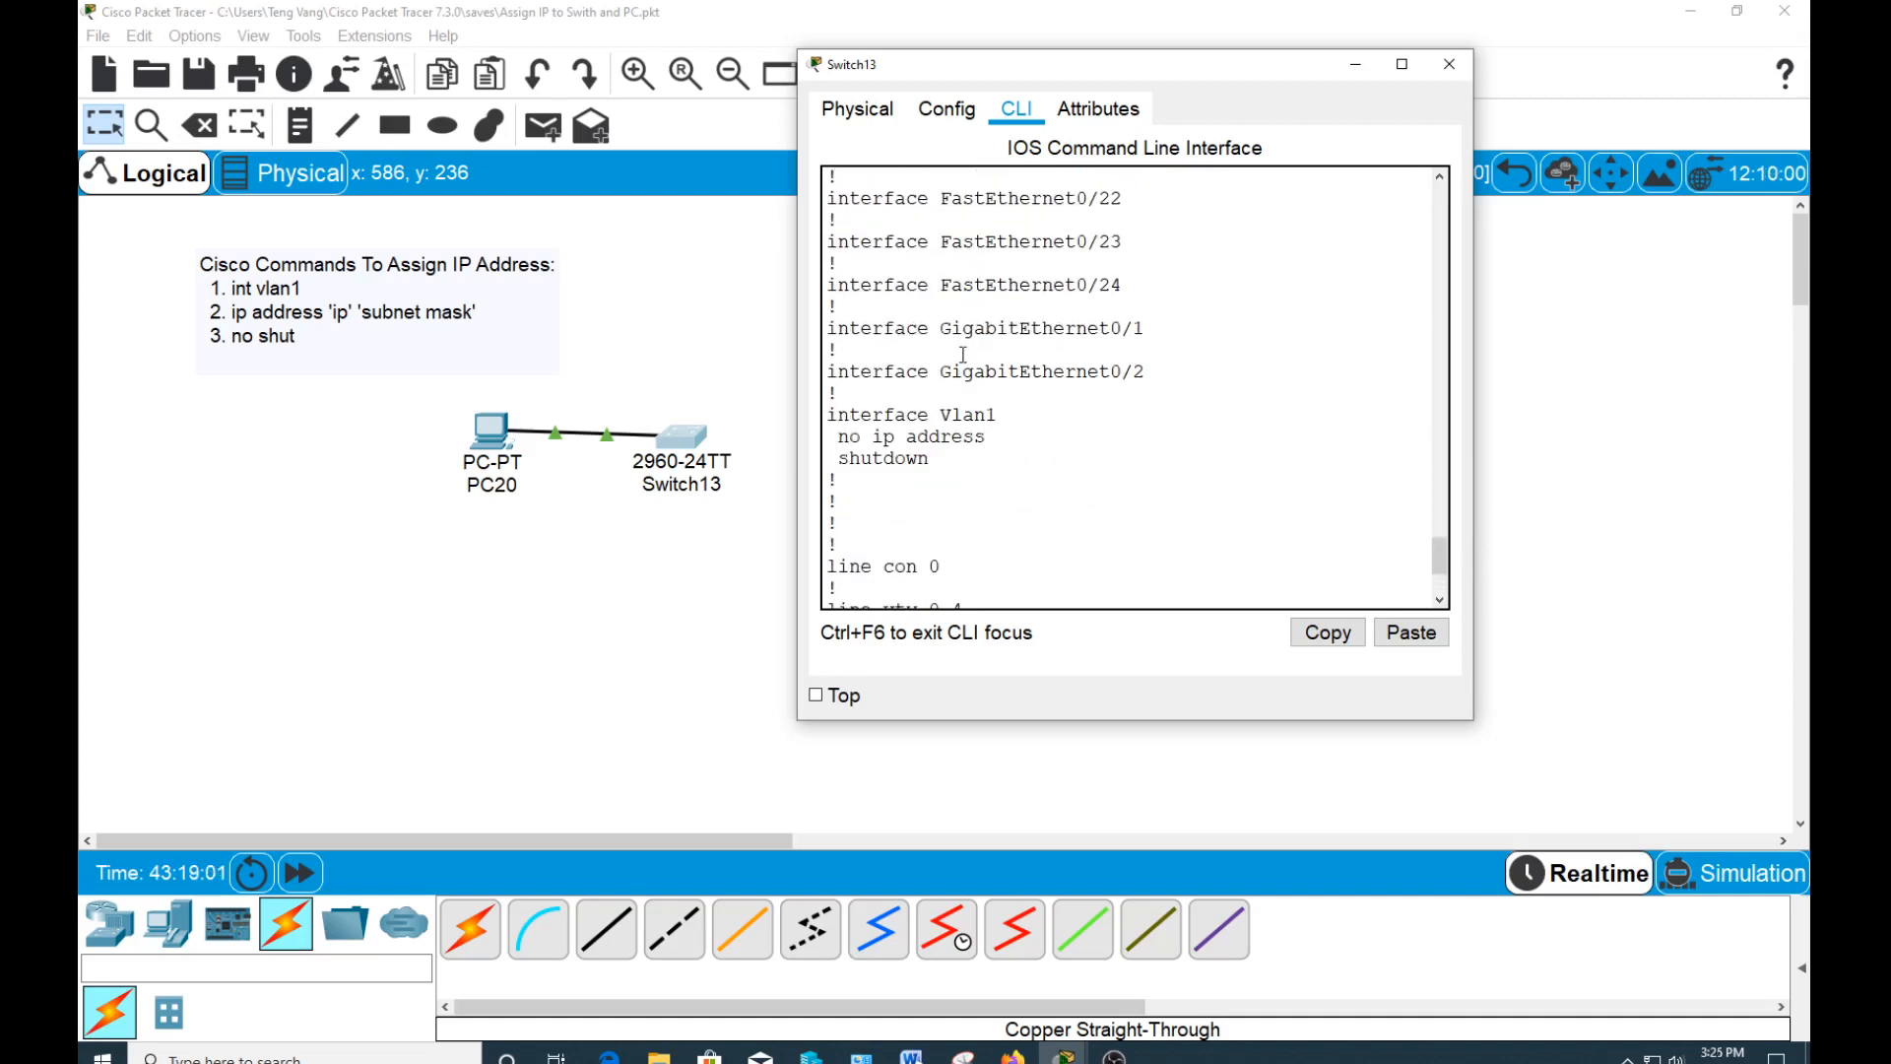
scroll(961, 355, down, 2)
scroll(961, 356, down, 4)
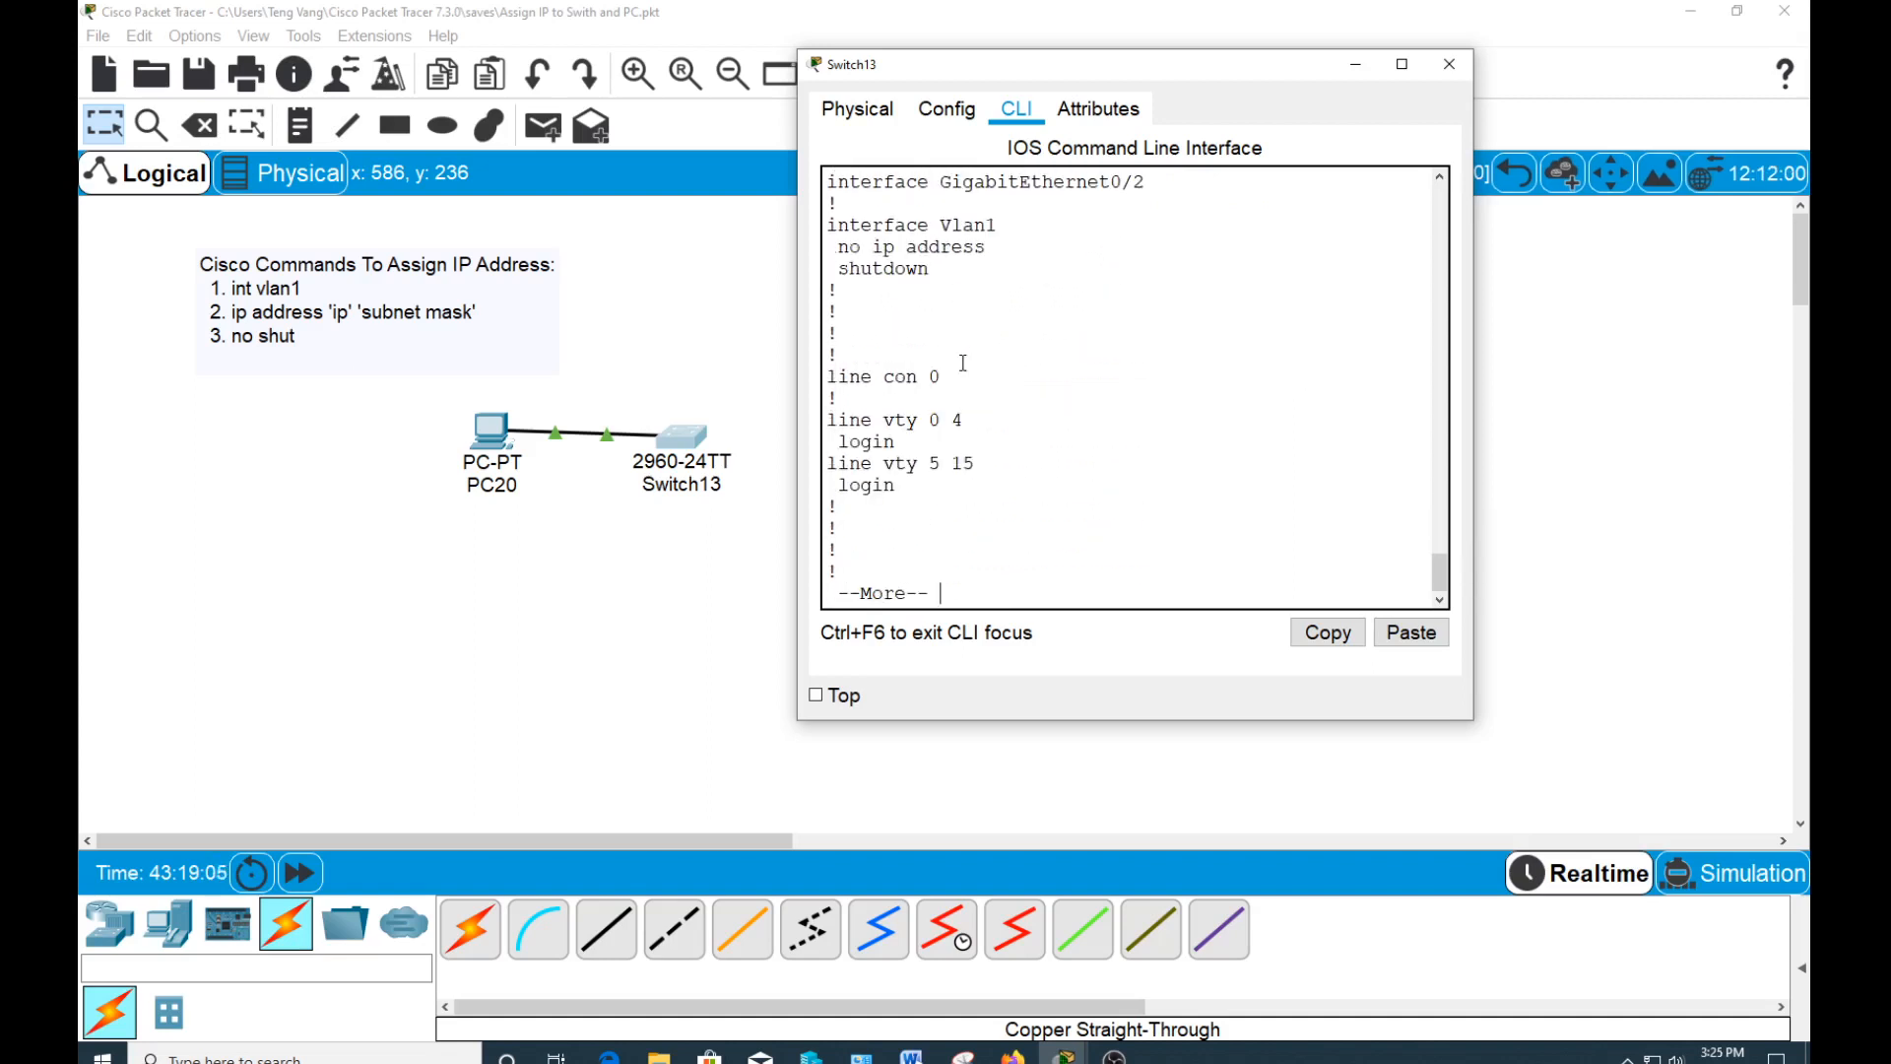
key(q)
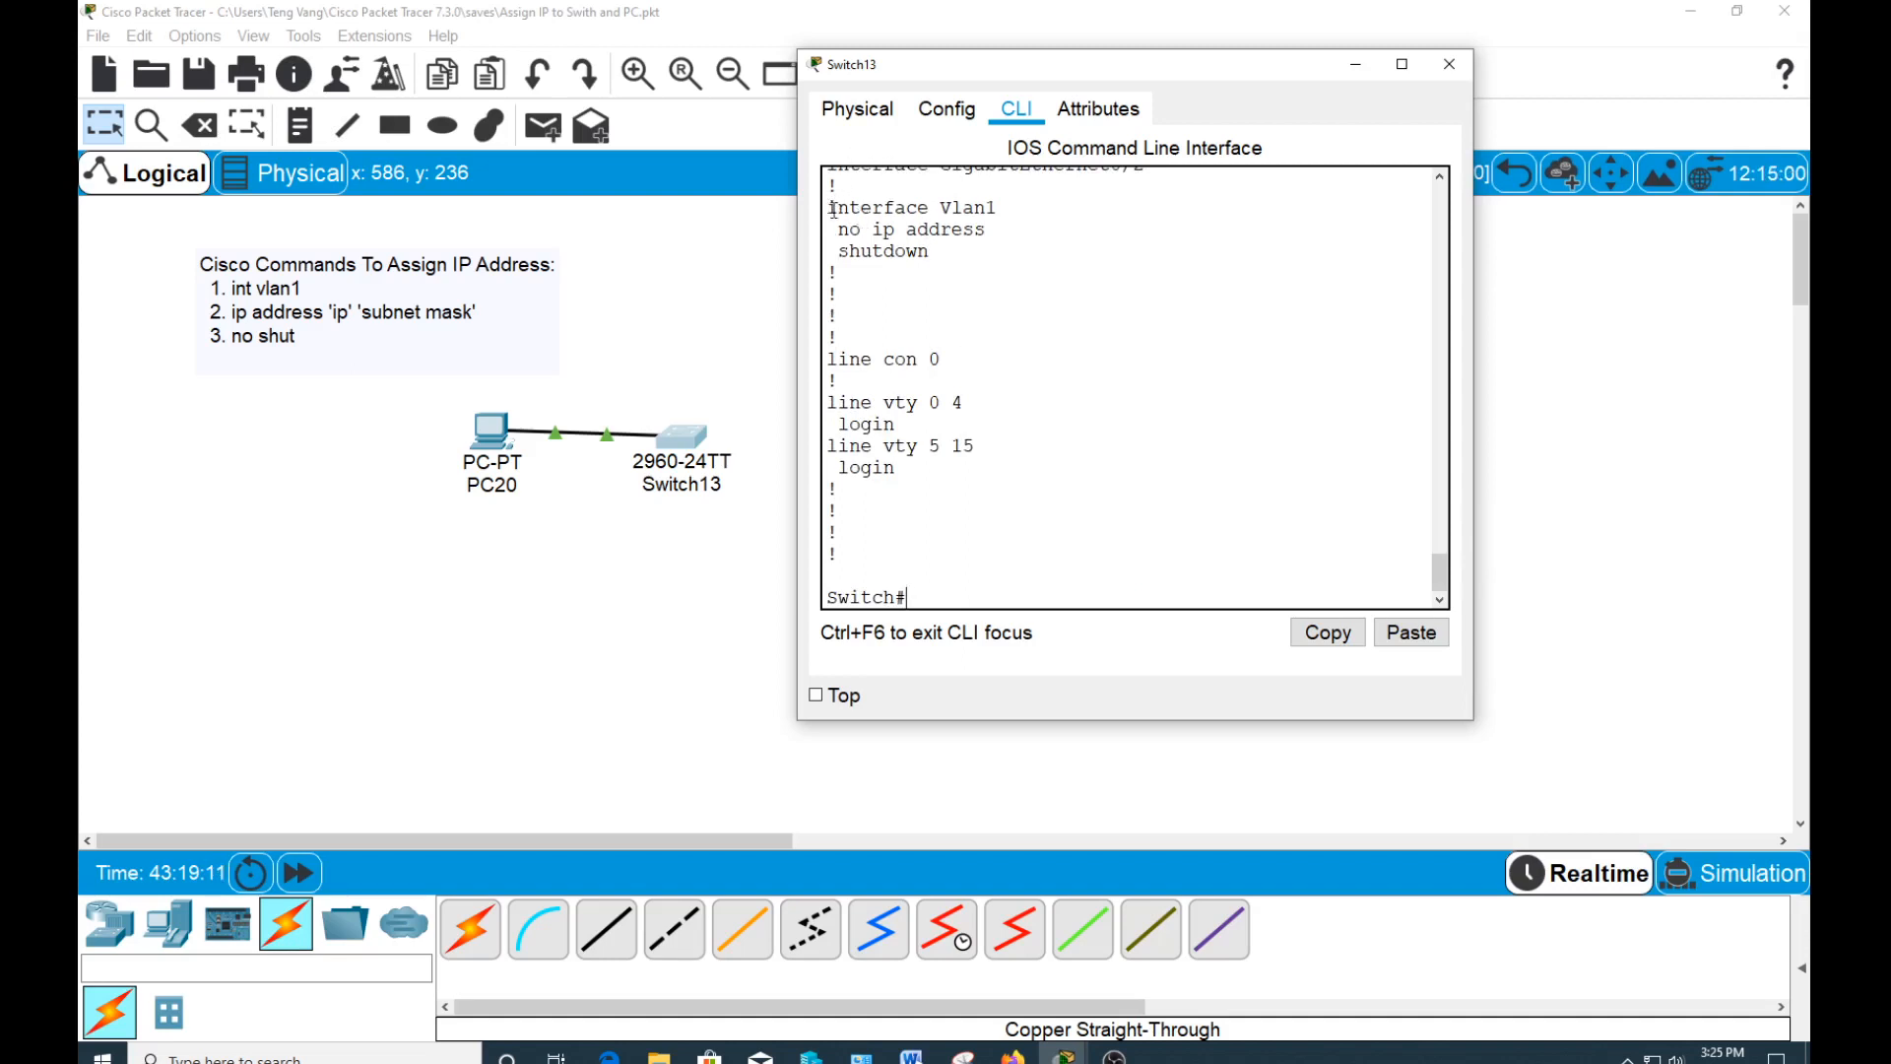
drag(829, 207, 1011, 214)
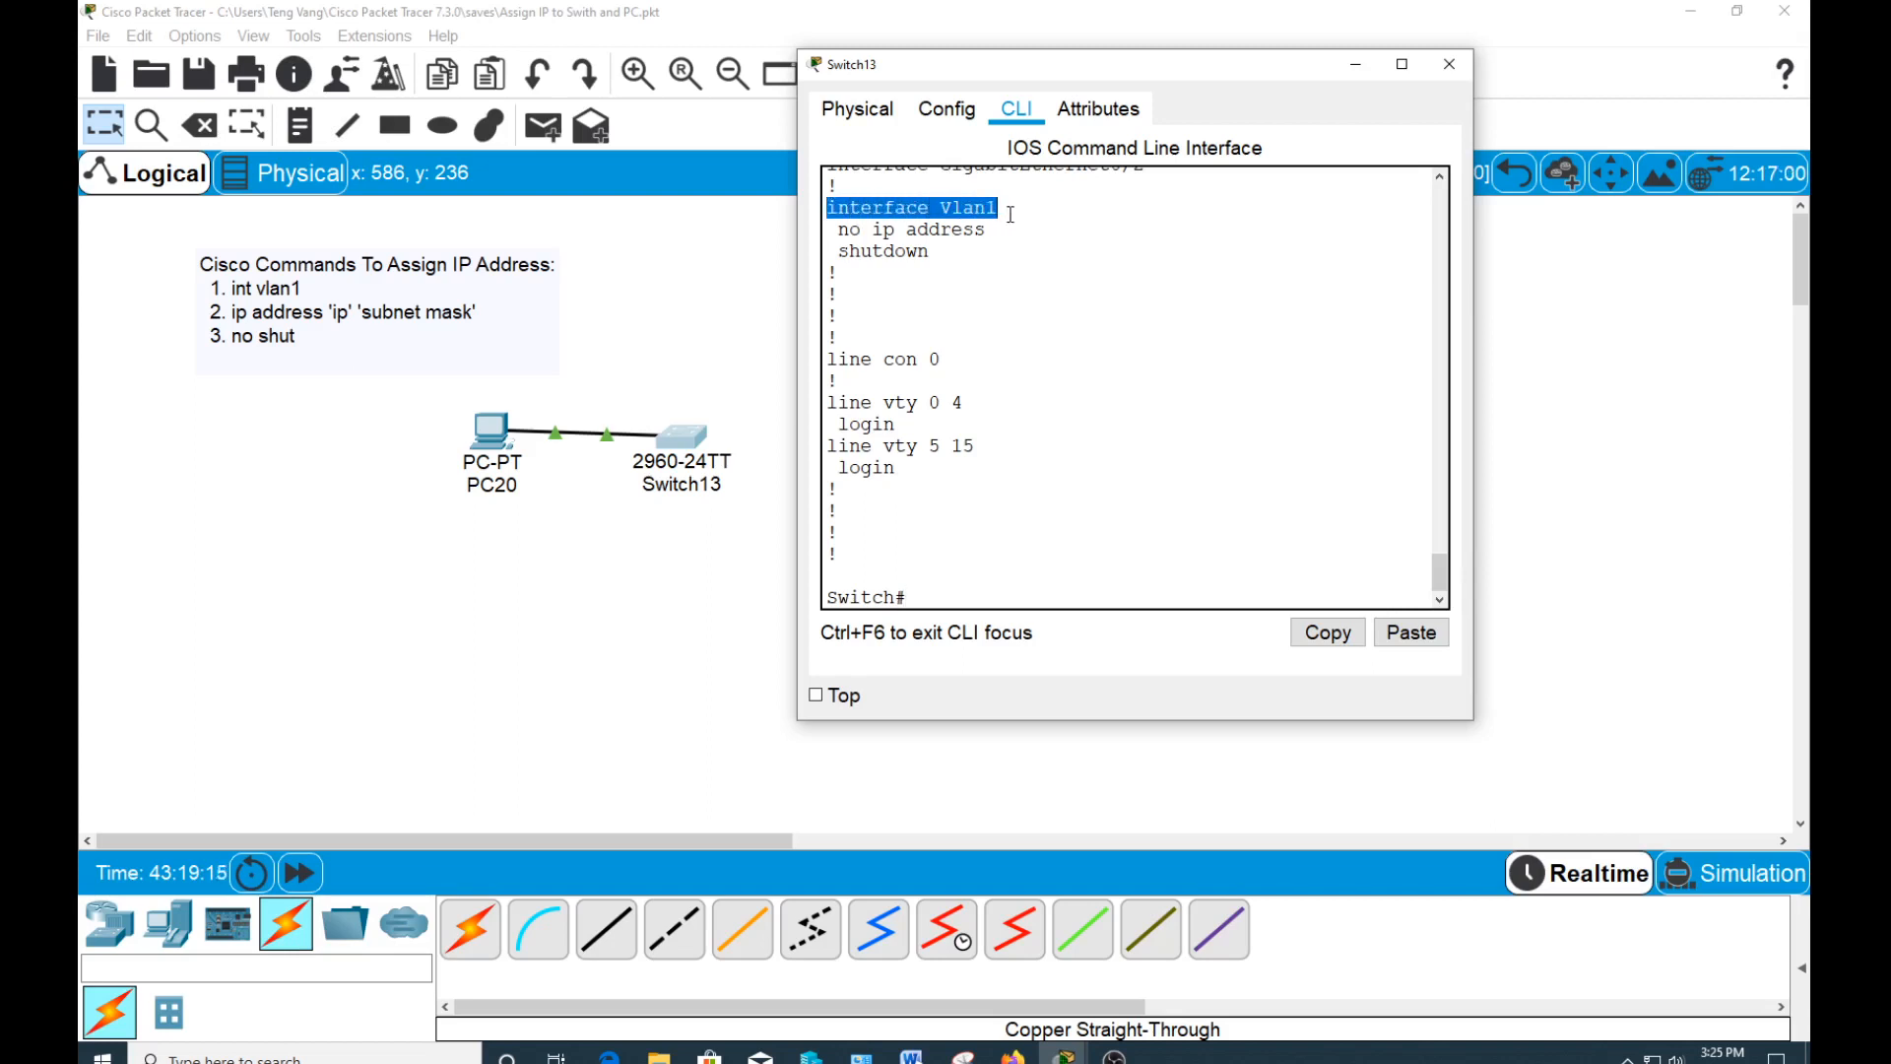
click(1011, 227)
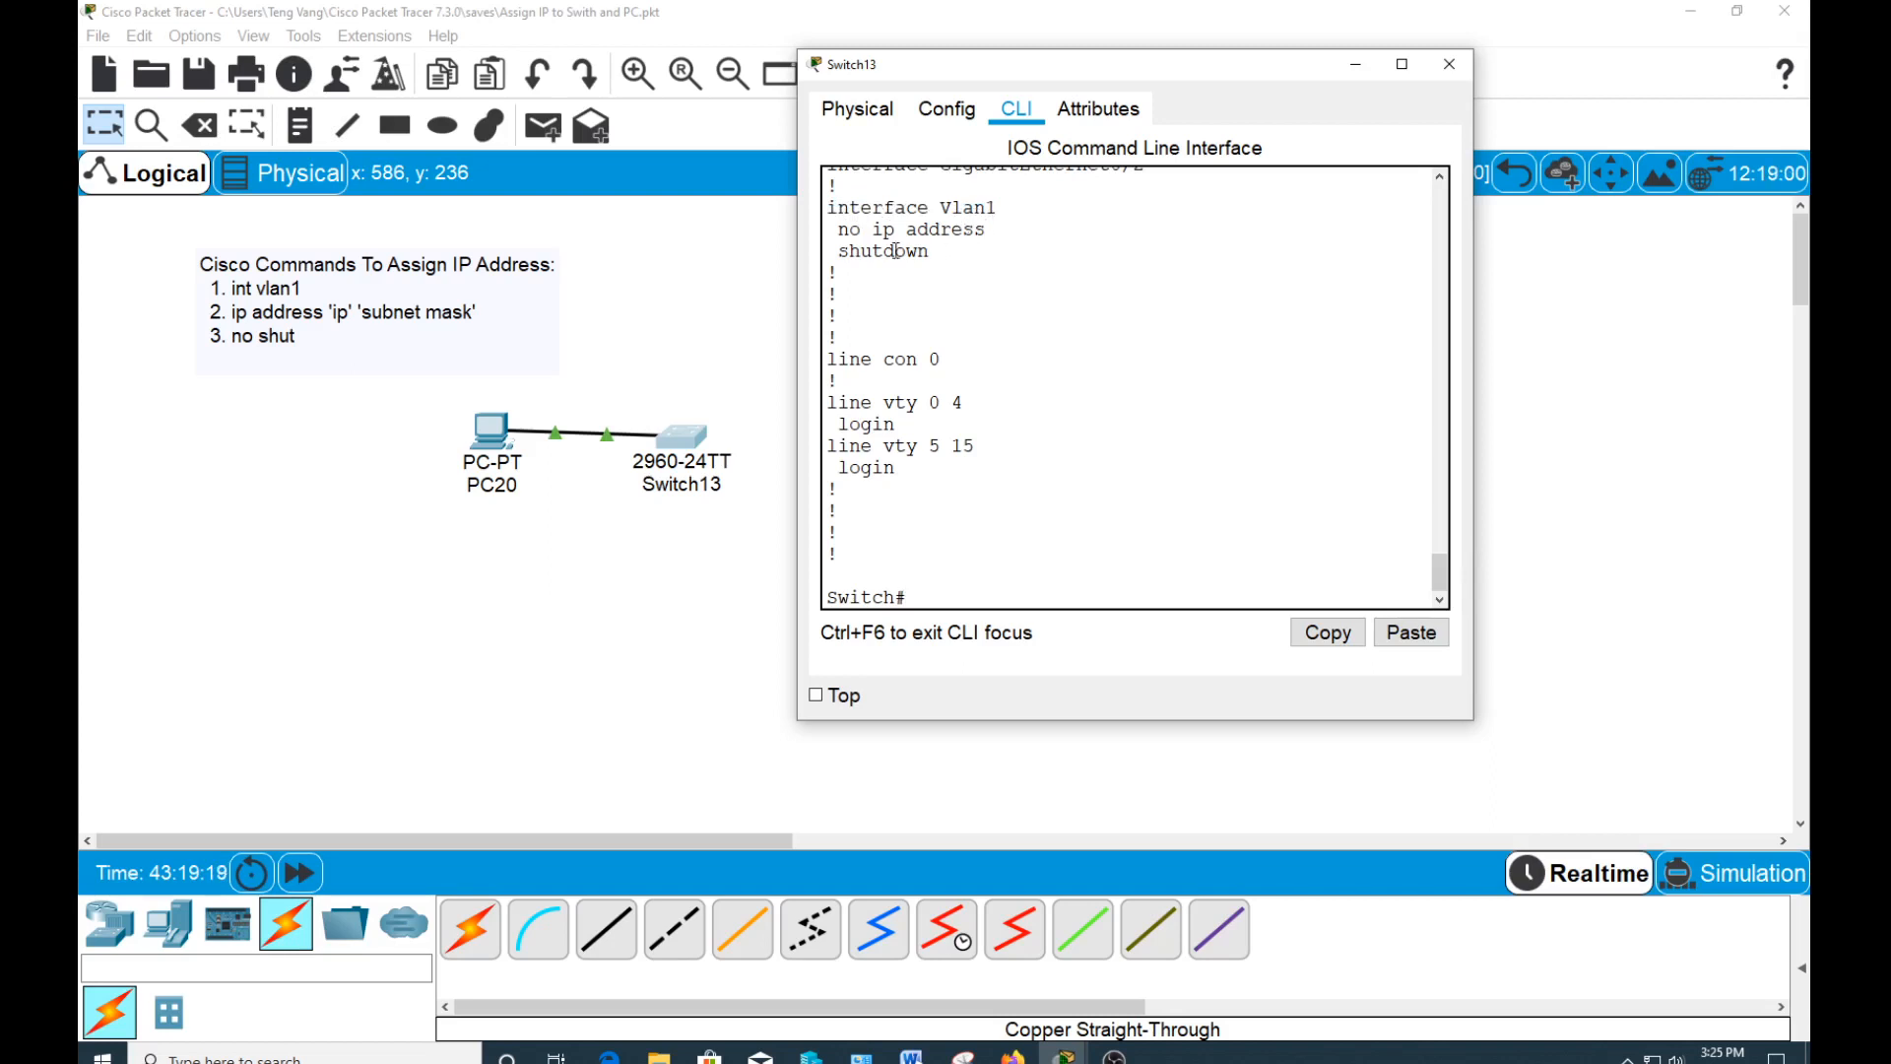
drag(843, 231, 997, 232)
drag(837, 252, 950, 255)
click(941, 260)
- Enter global configuration mode on the switch with the conf t command
click(982, 561)
text(configure terminal)
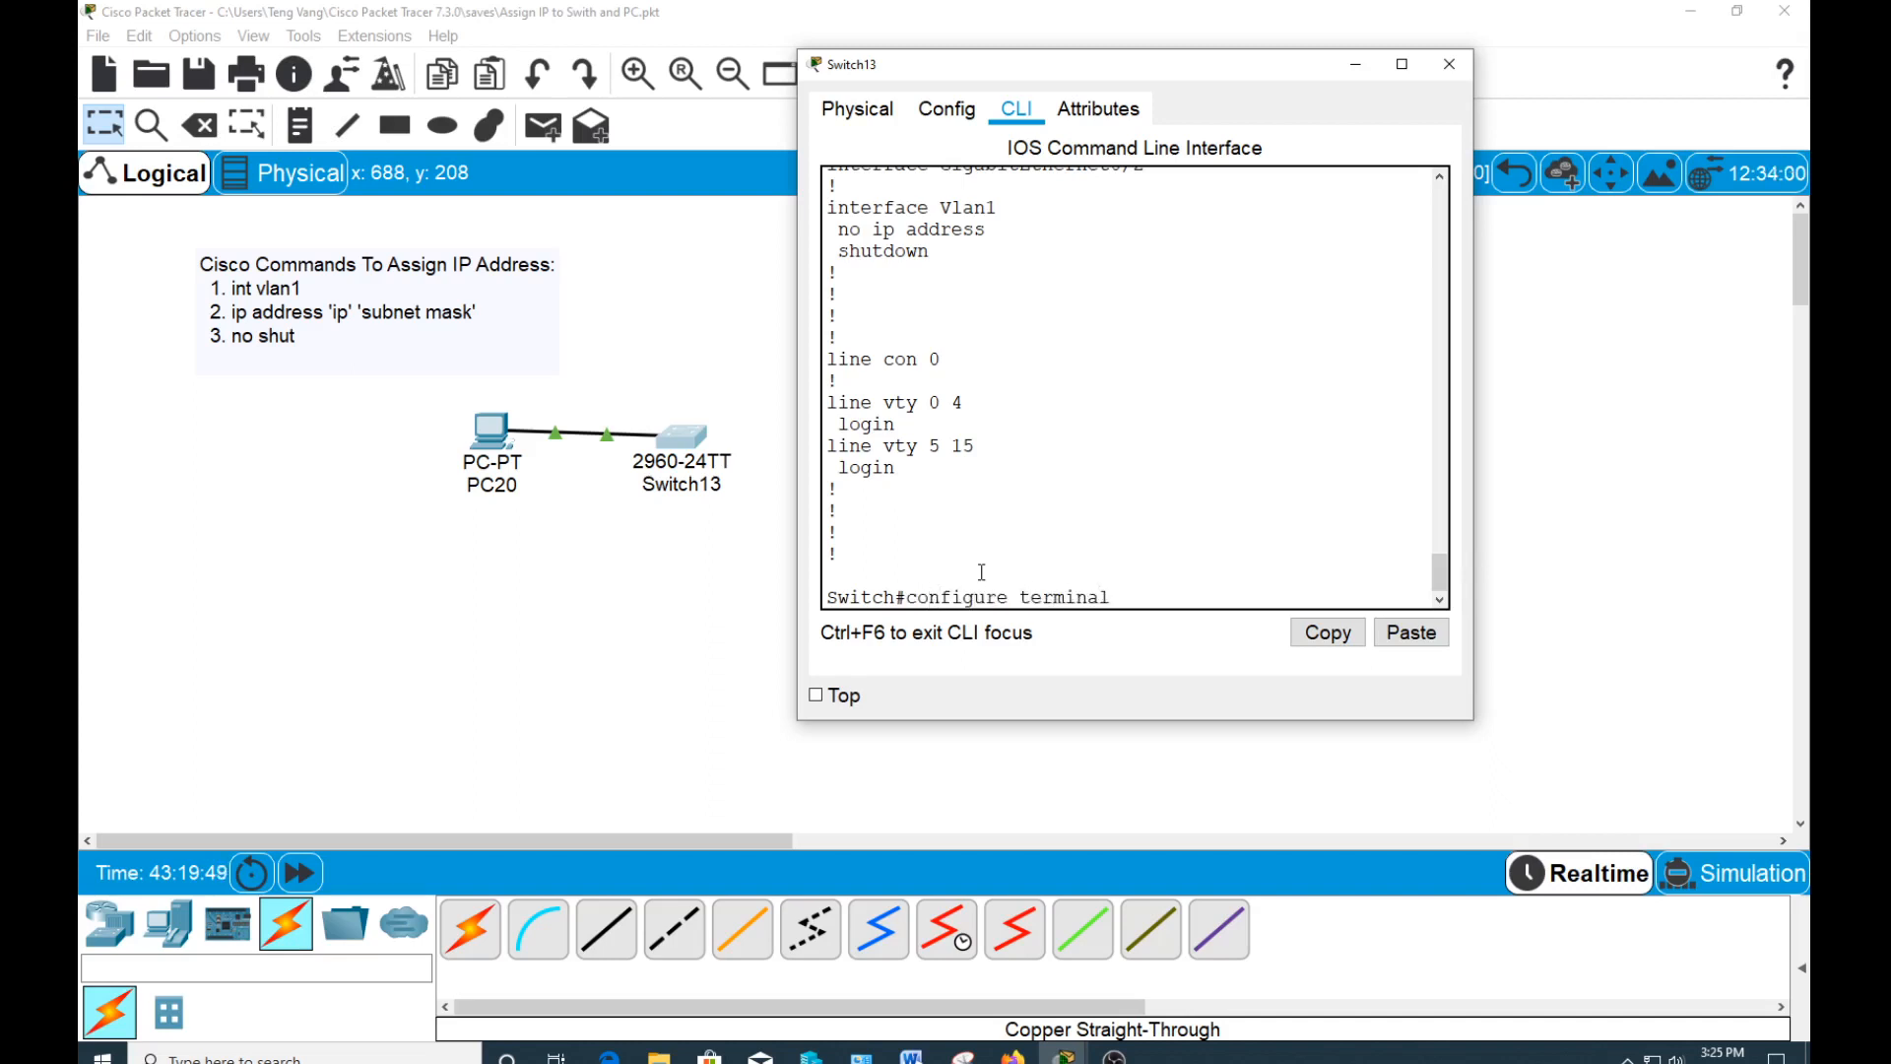
key(BackSpace)
key(BackSpace)
key(BackSpace)
key(BackSpace)
key(BackSpace)
key(BackSpace)
key(BackSpace)
key(BackSpace)
key(BackSpace)
key(BackSpace)
key(BackSpace)
key(BackSpace)
key(BackSpace)
key(BackSpace)
text(t)
key(Return)
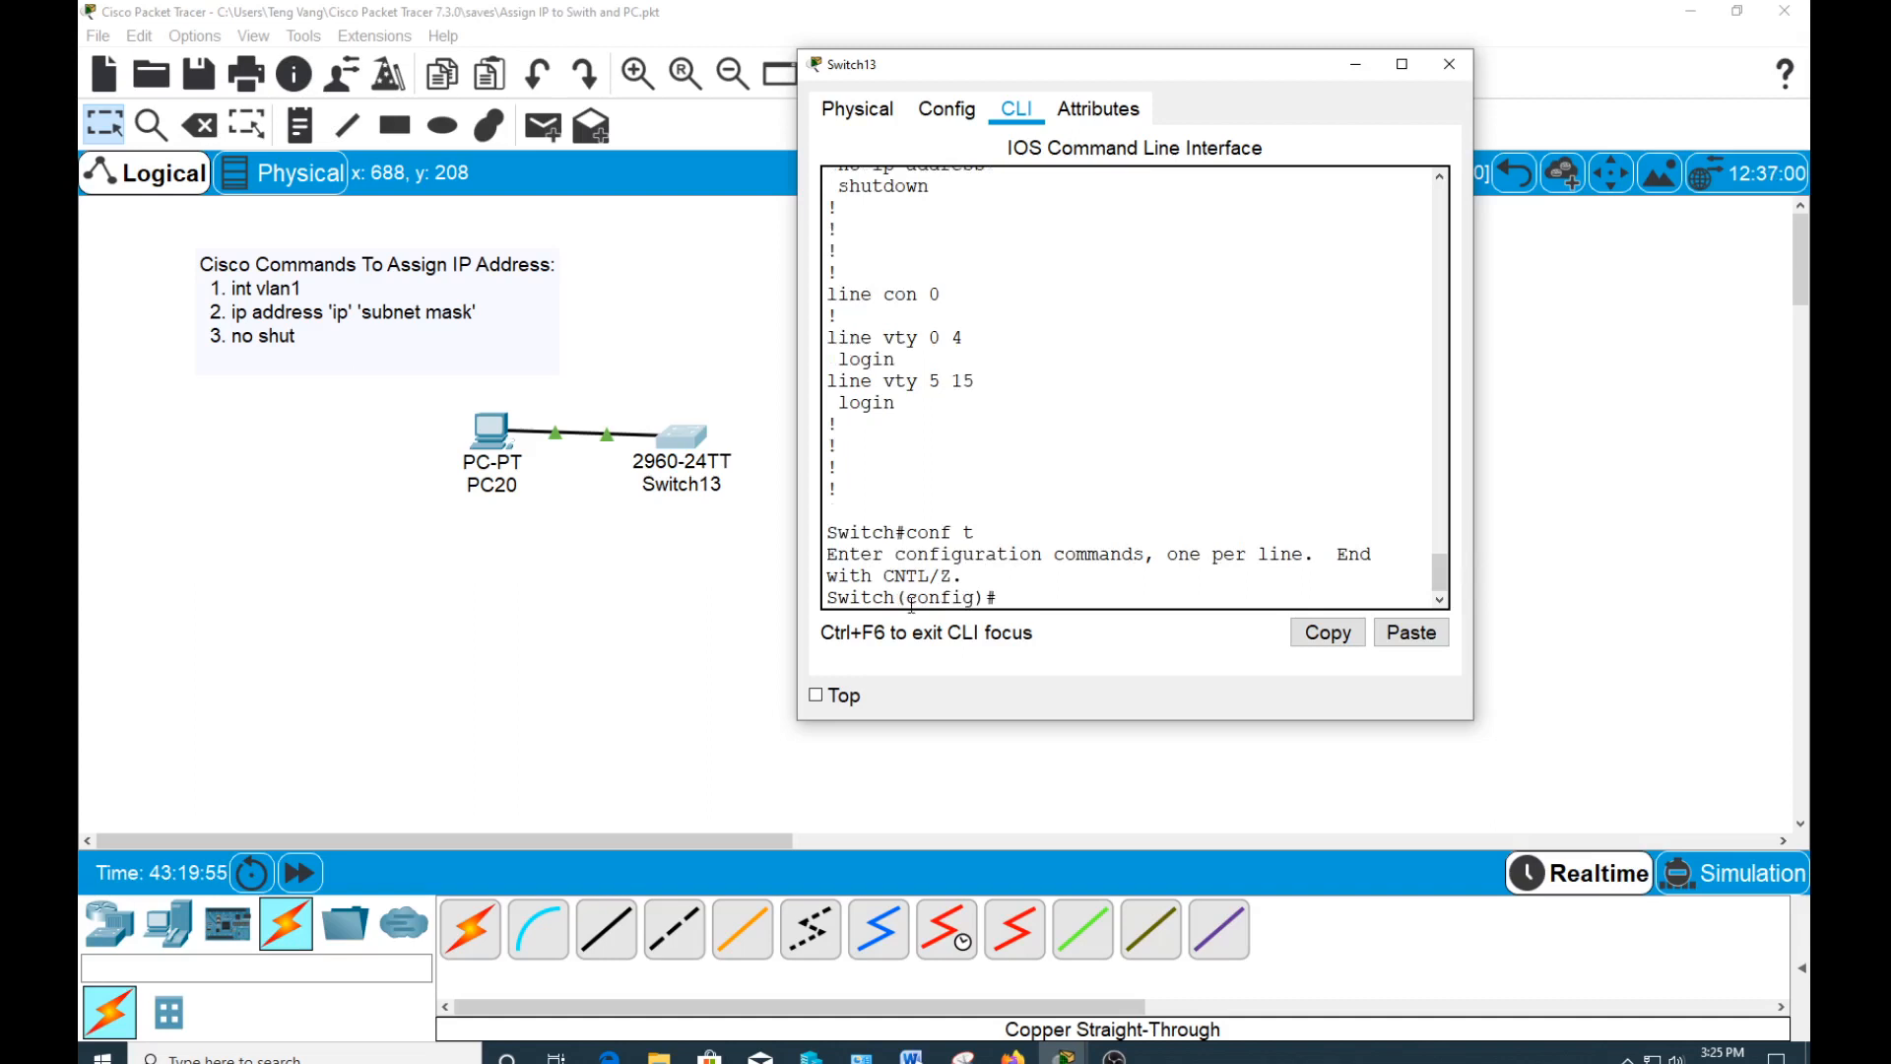
drag(908, 598, 977, 603)
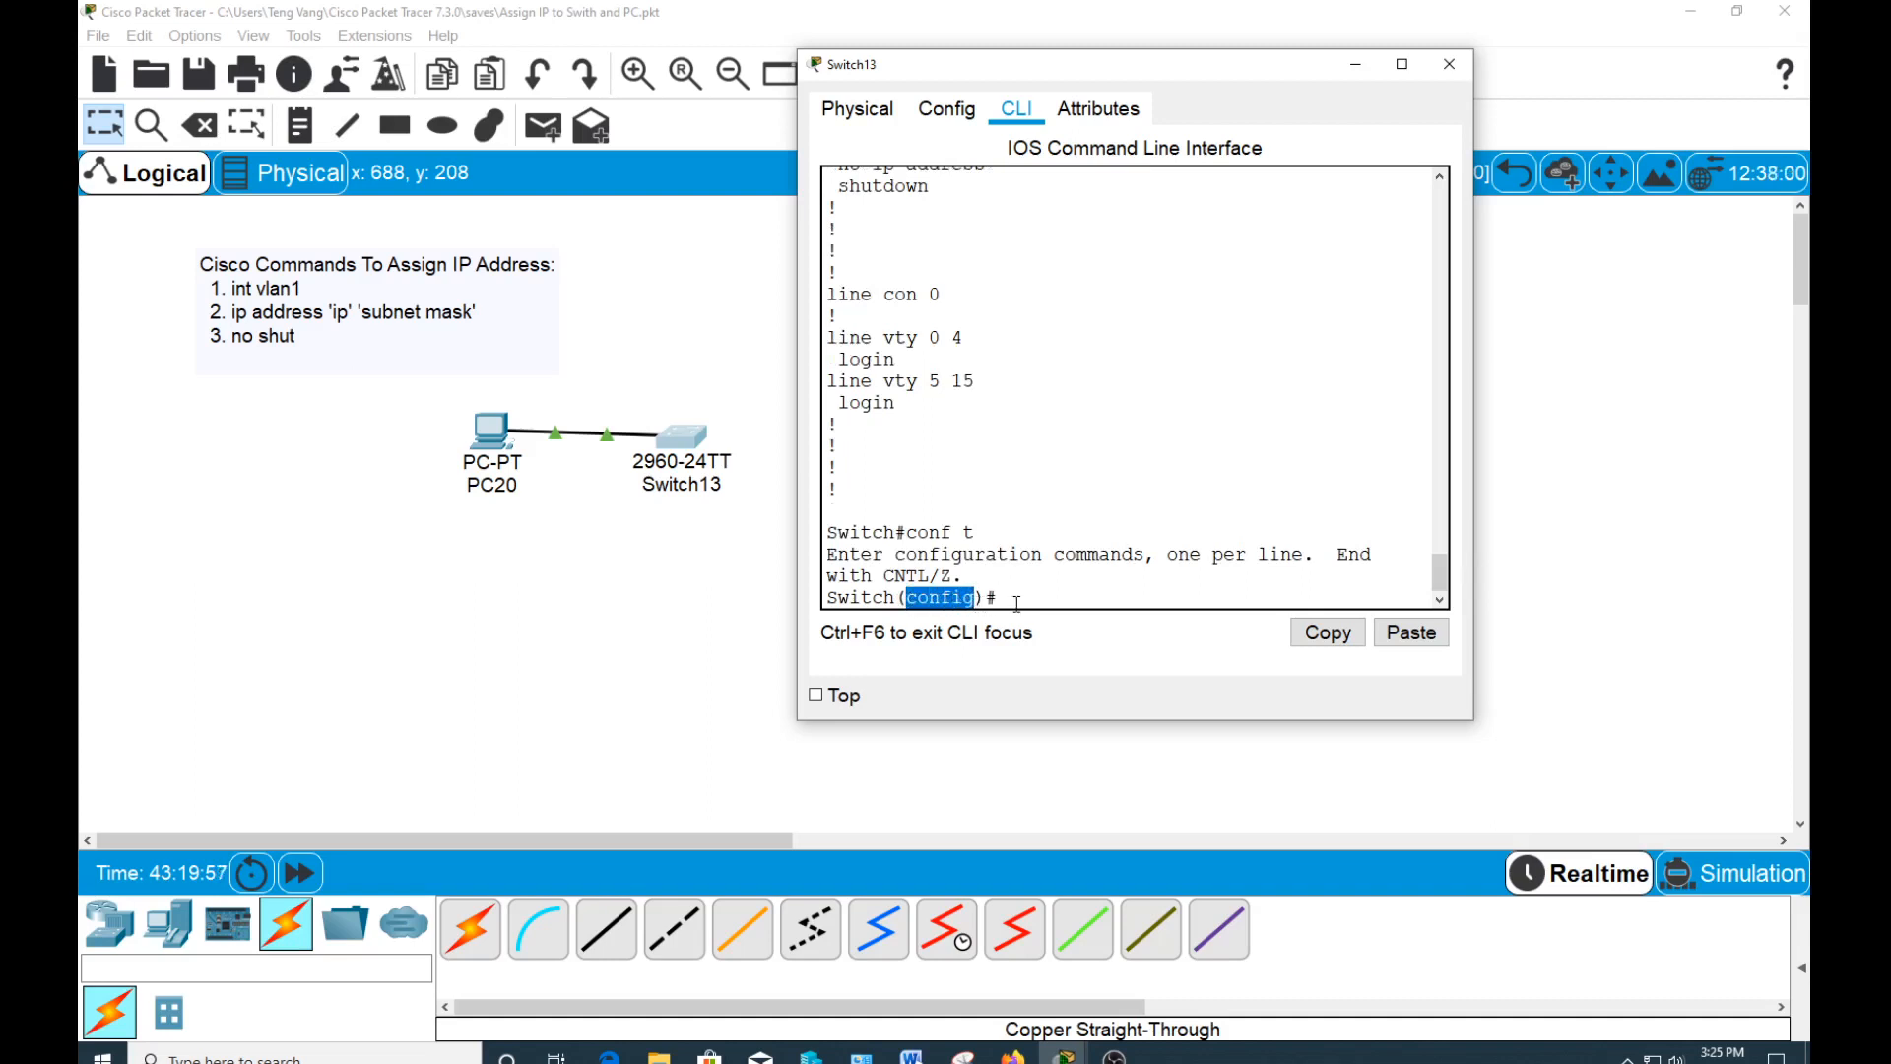
click(1018, 603)
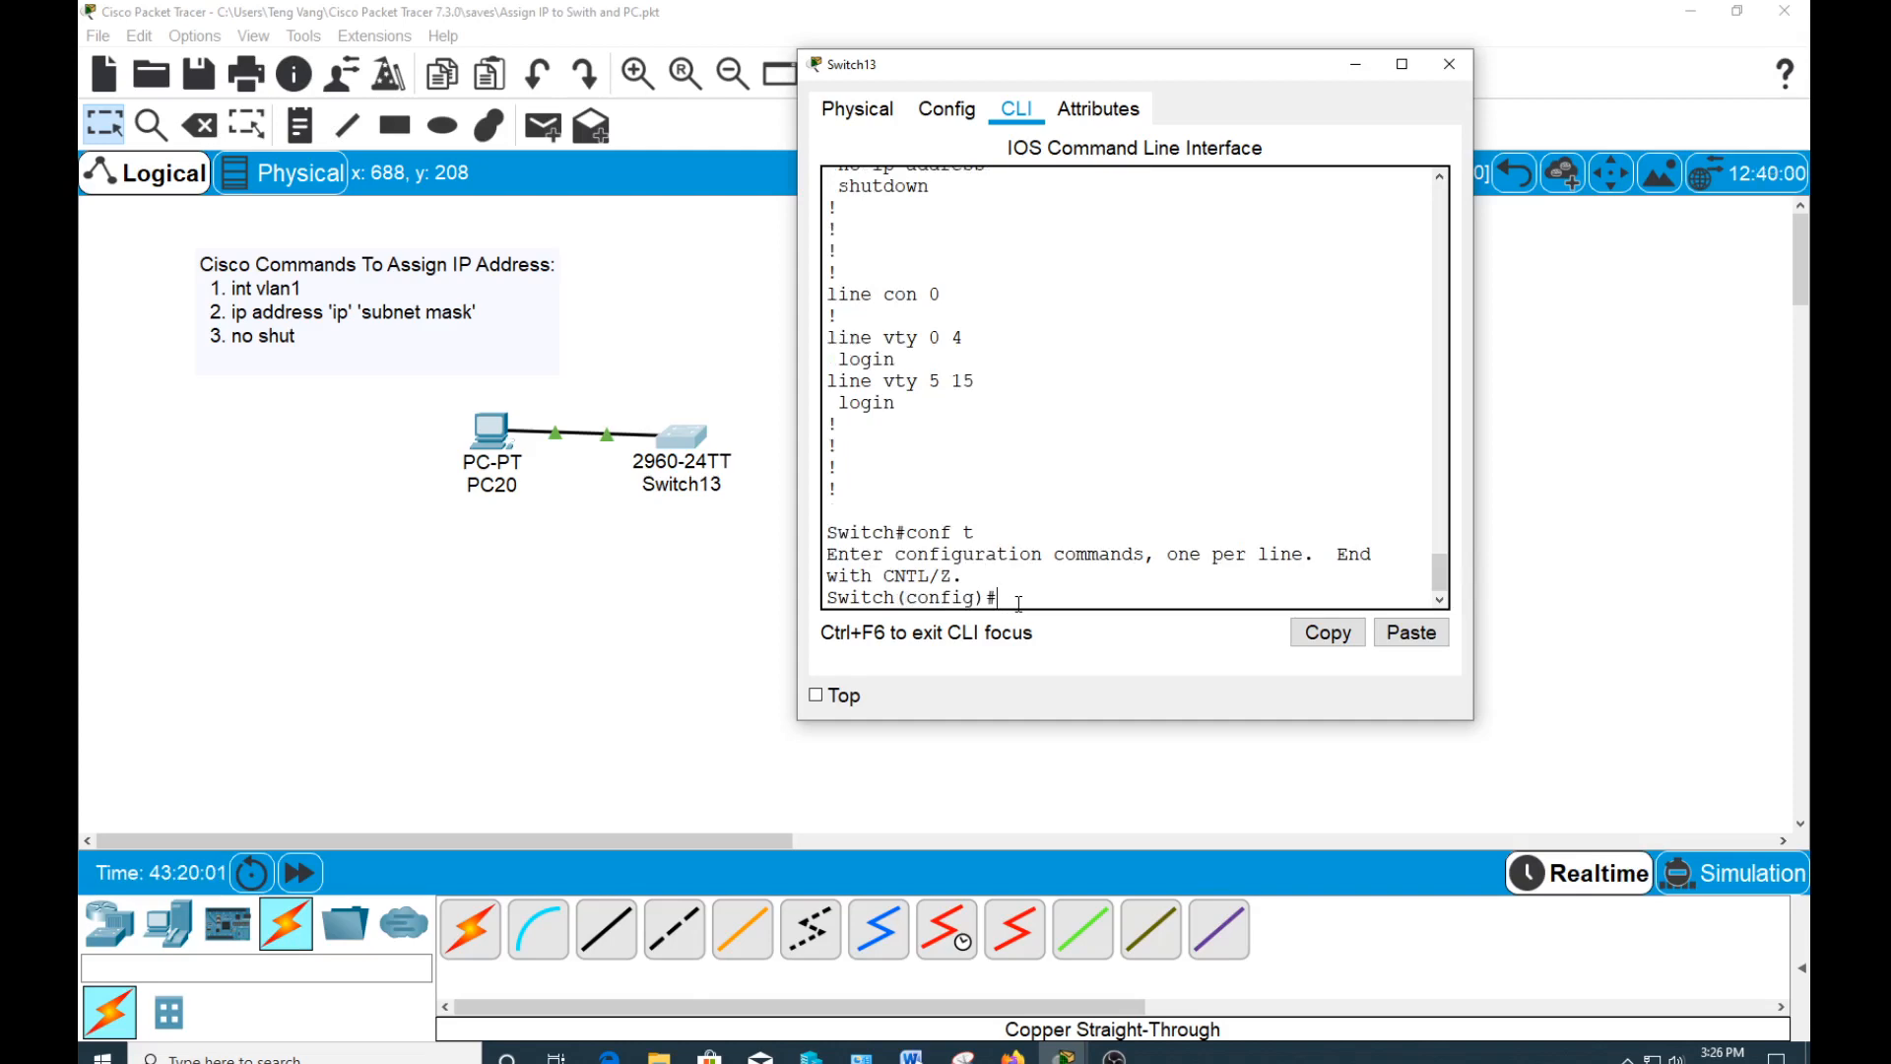
- List the commands available in the switch's global configuration mode and read through the whole list
text(?)
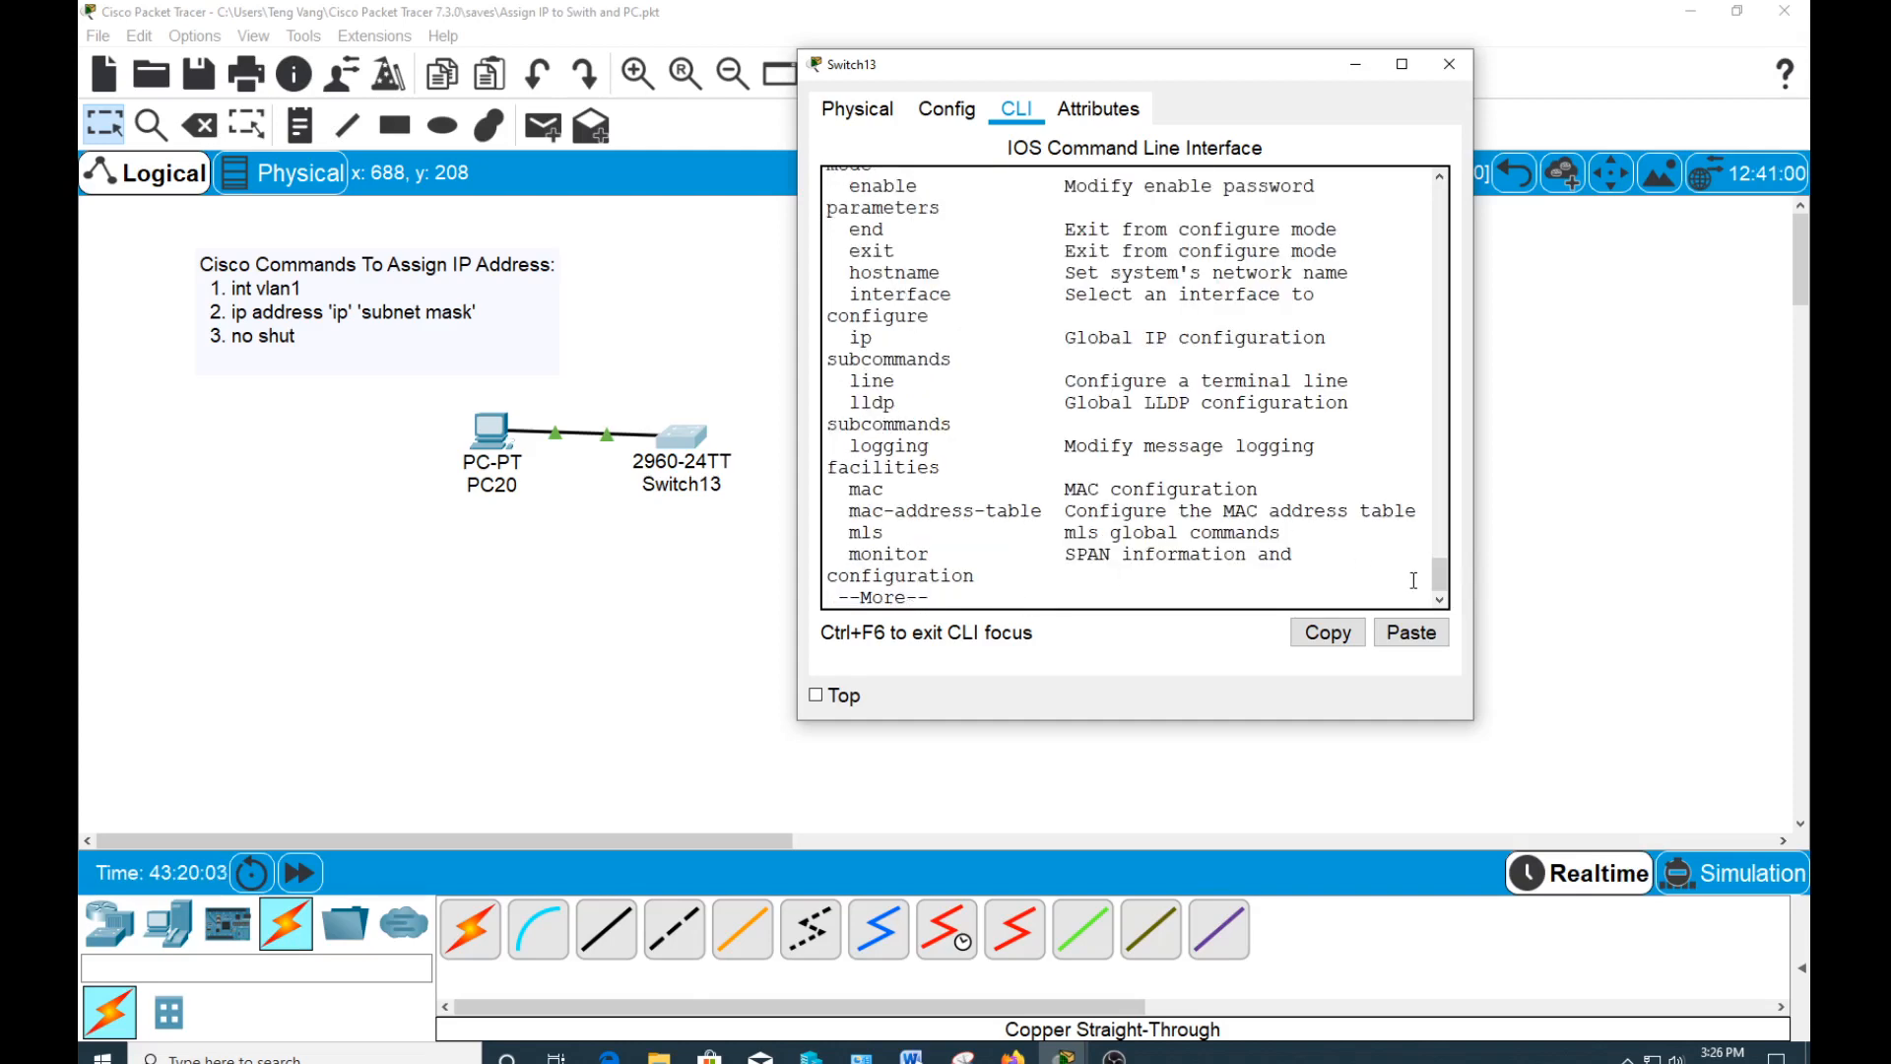
mouse_move(1434, 571)
mouse_down()
mouse_move(1434, 518)
mouse_move(1436, 554)
mouse_up()
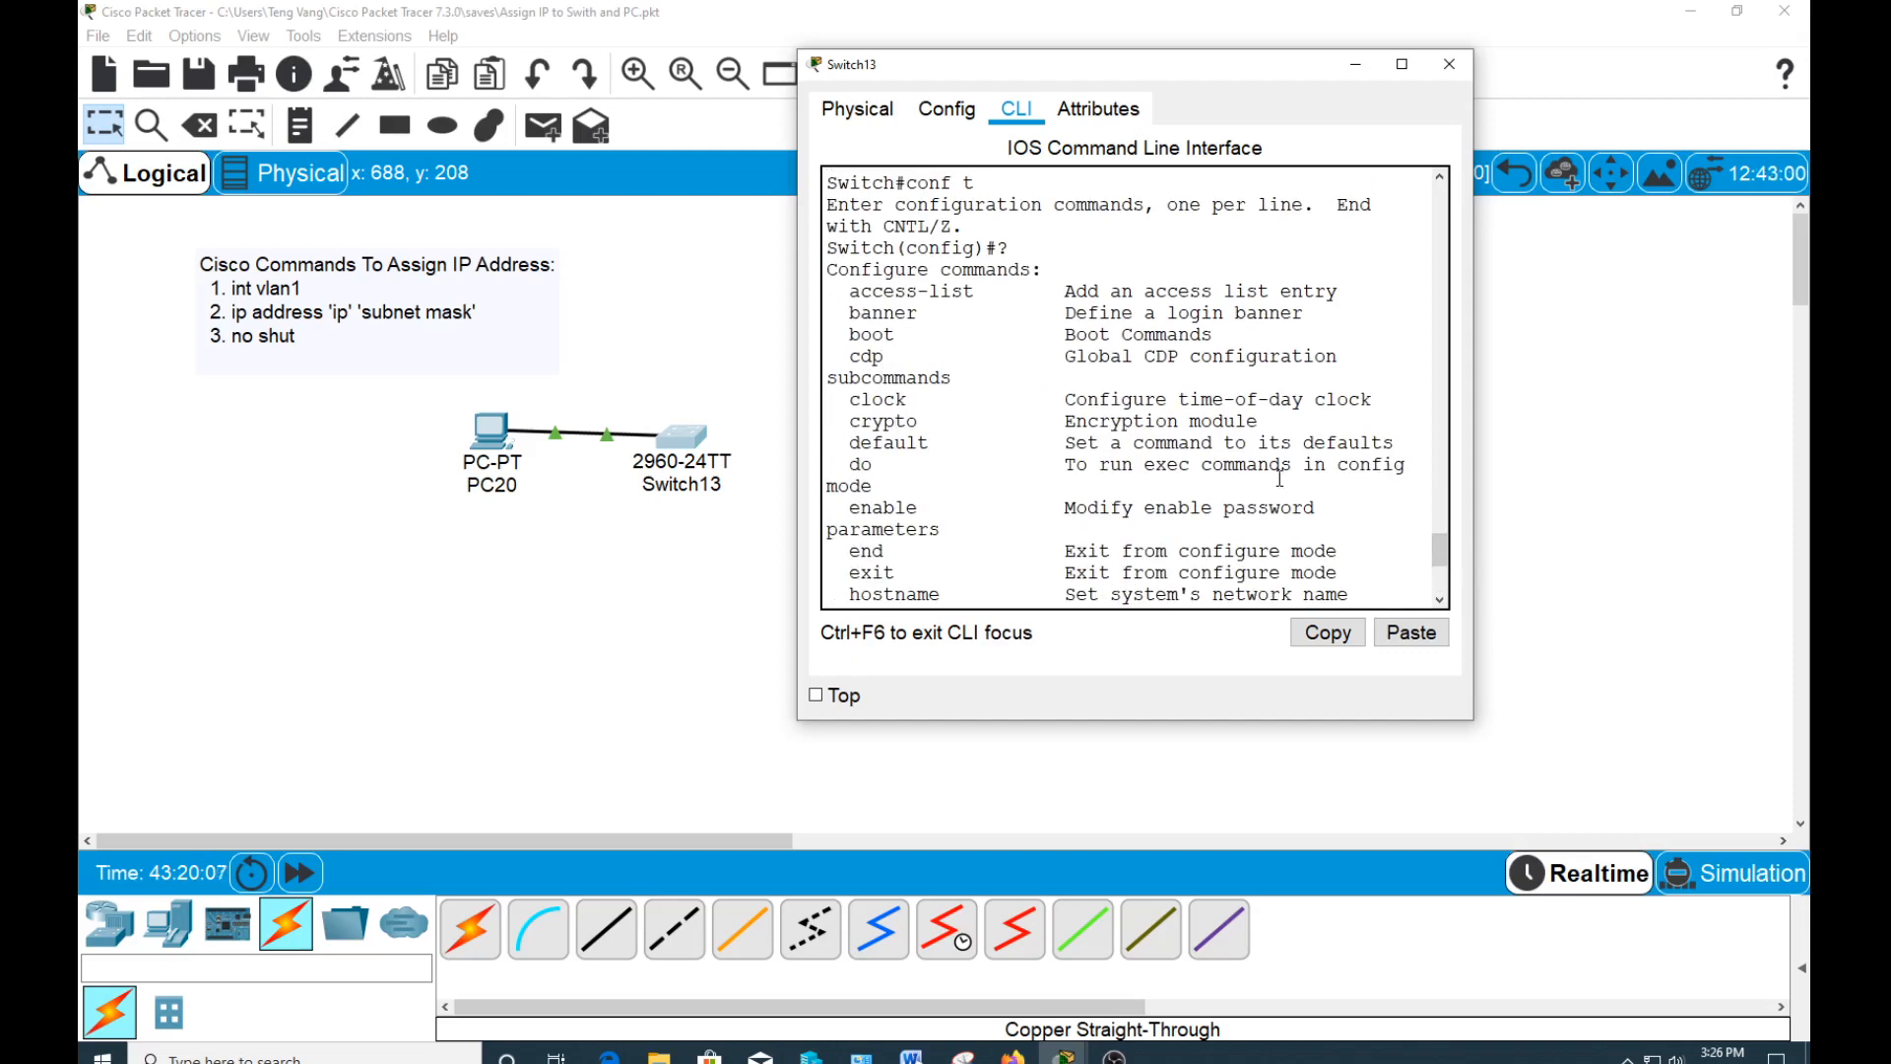
drag(1434, 545, 1439, 574)
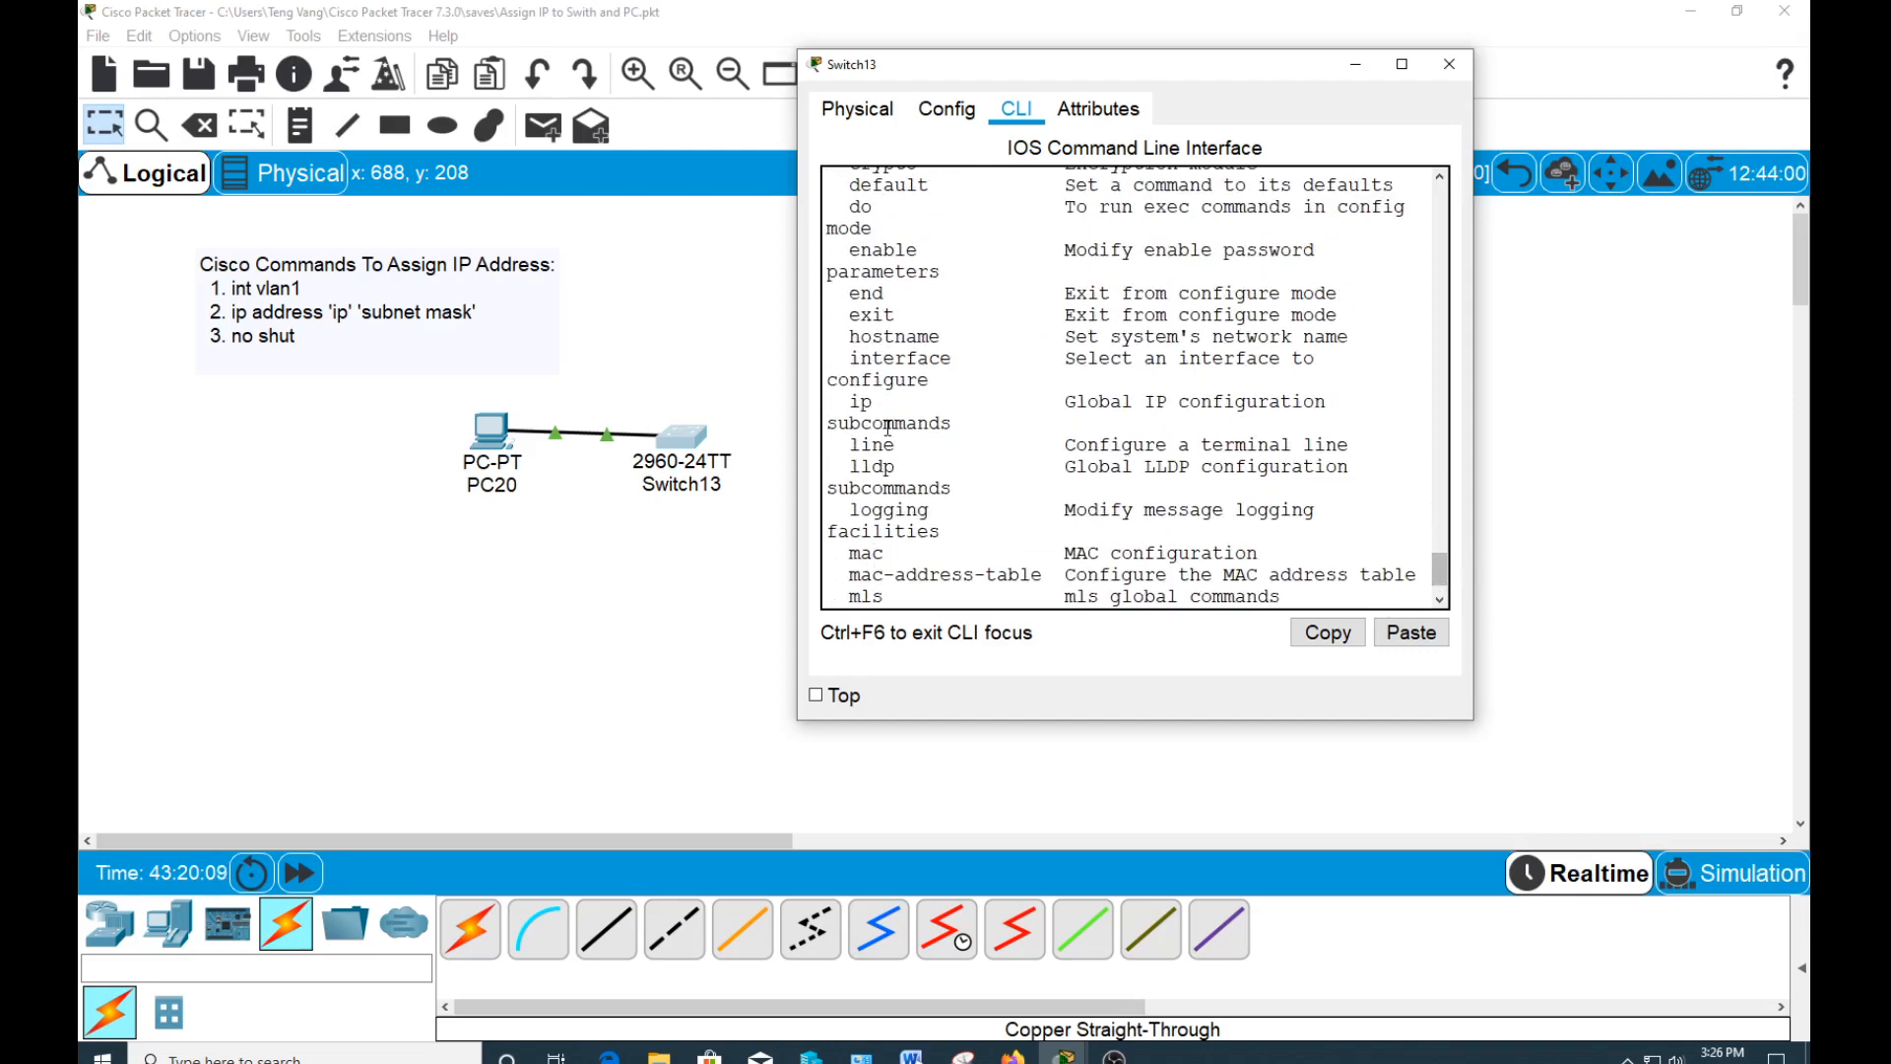
scroll(926, 426, down, 6)
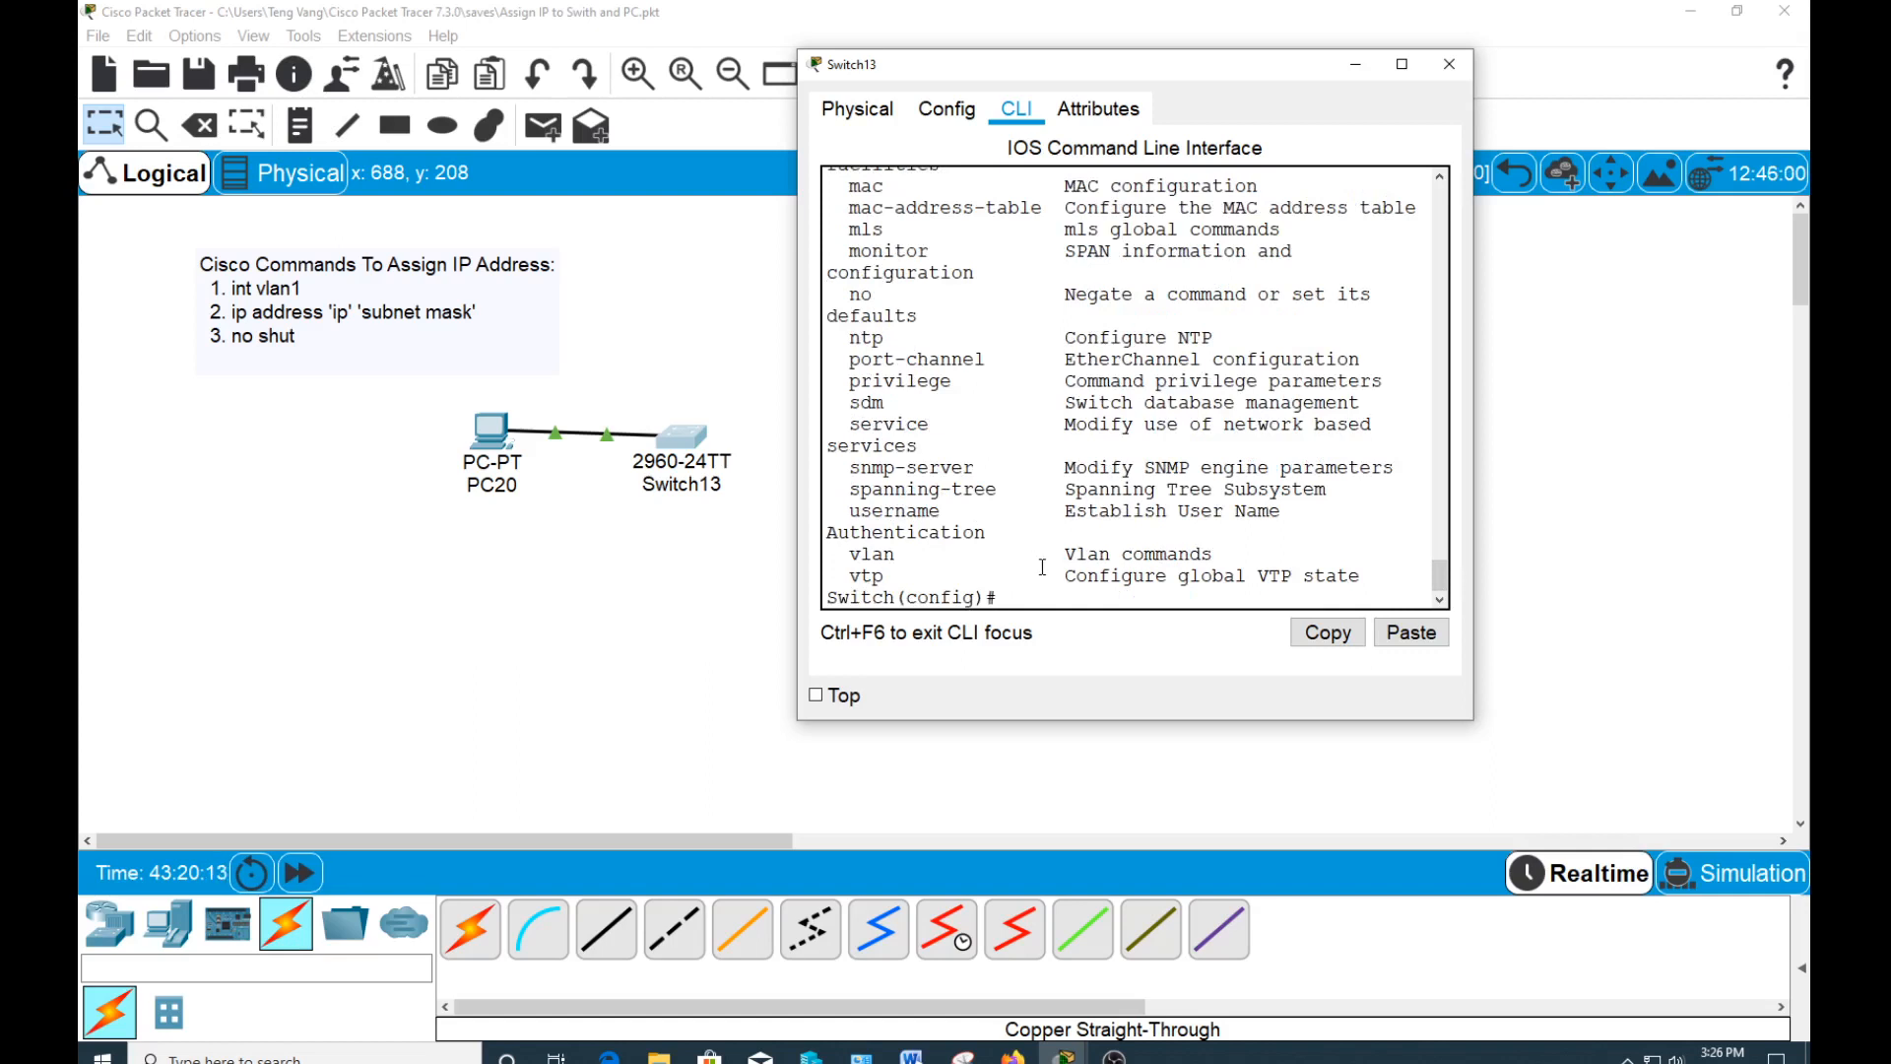
- Enter interface configuration mode for Vlan1 on the switch with the int vlan1 command
text(int vlan)
key(Return)
key(Up)
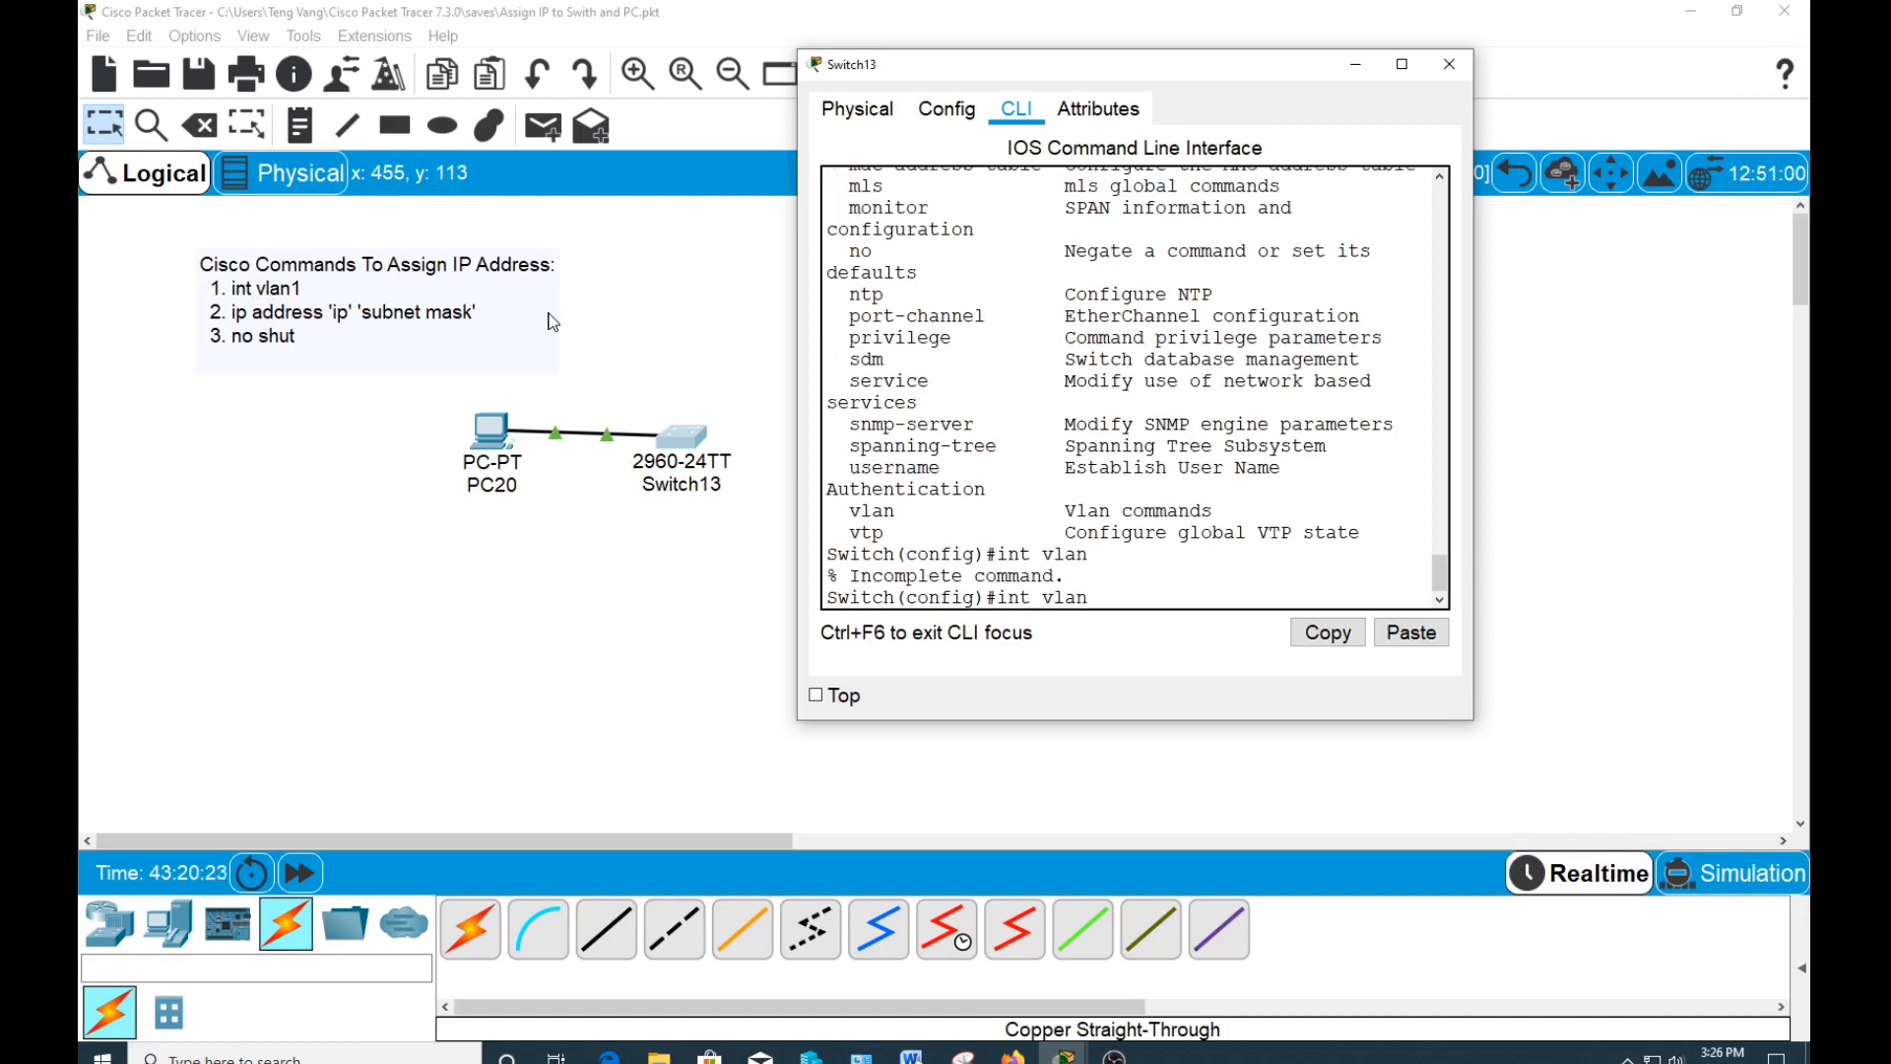
text(1)
key(Return)
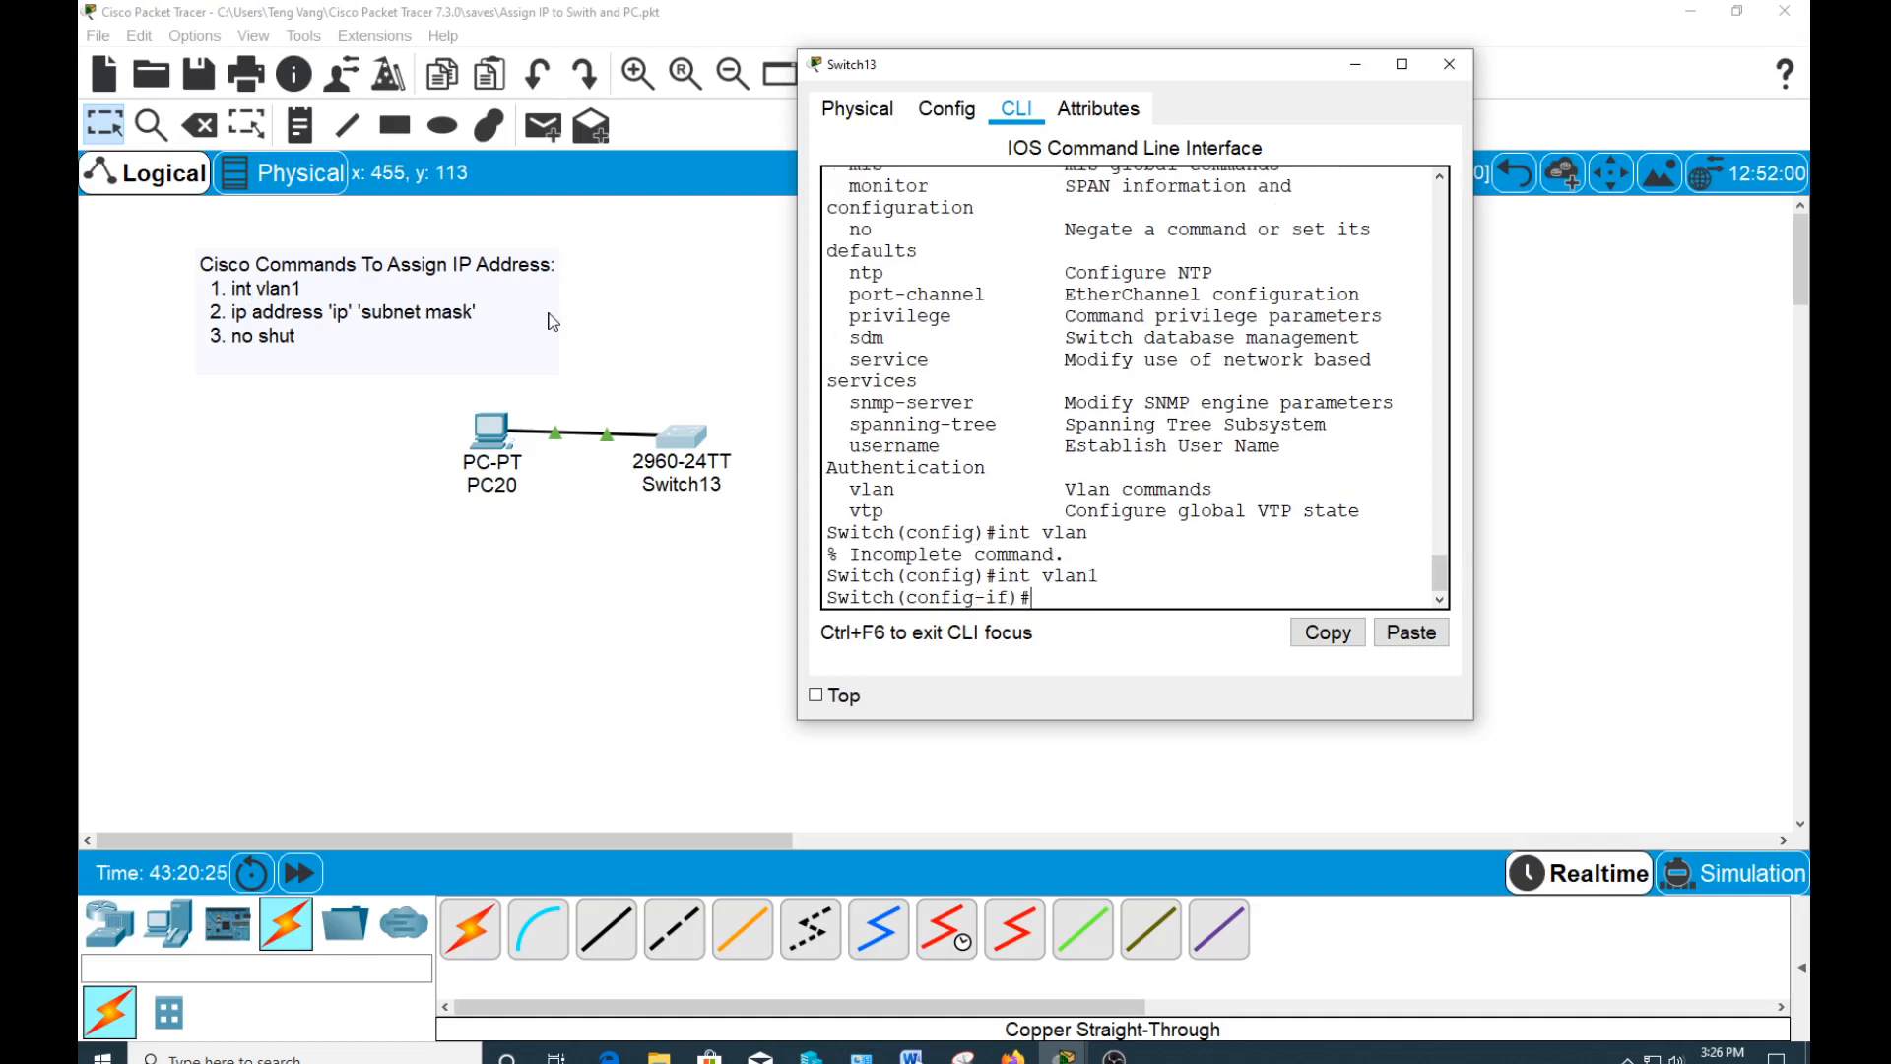
- List the commands available in the Vlan1 interface configuration mode and examine the arp, description, exit and ip entries
text(ip)
key(BackSpace)
key(BackSpace)
text(?)
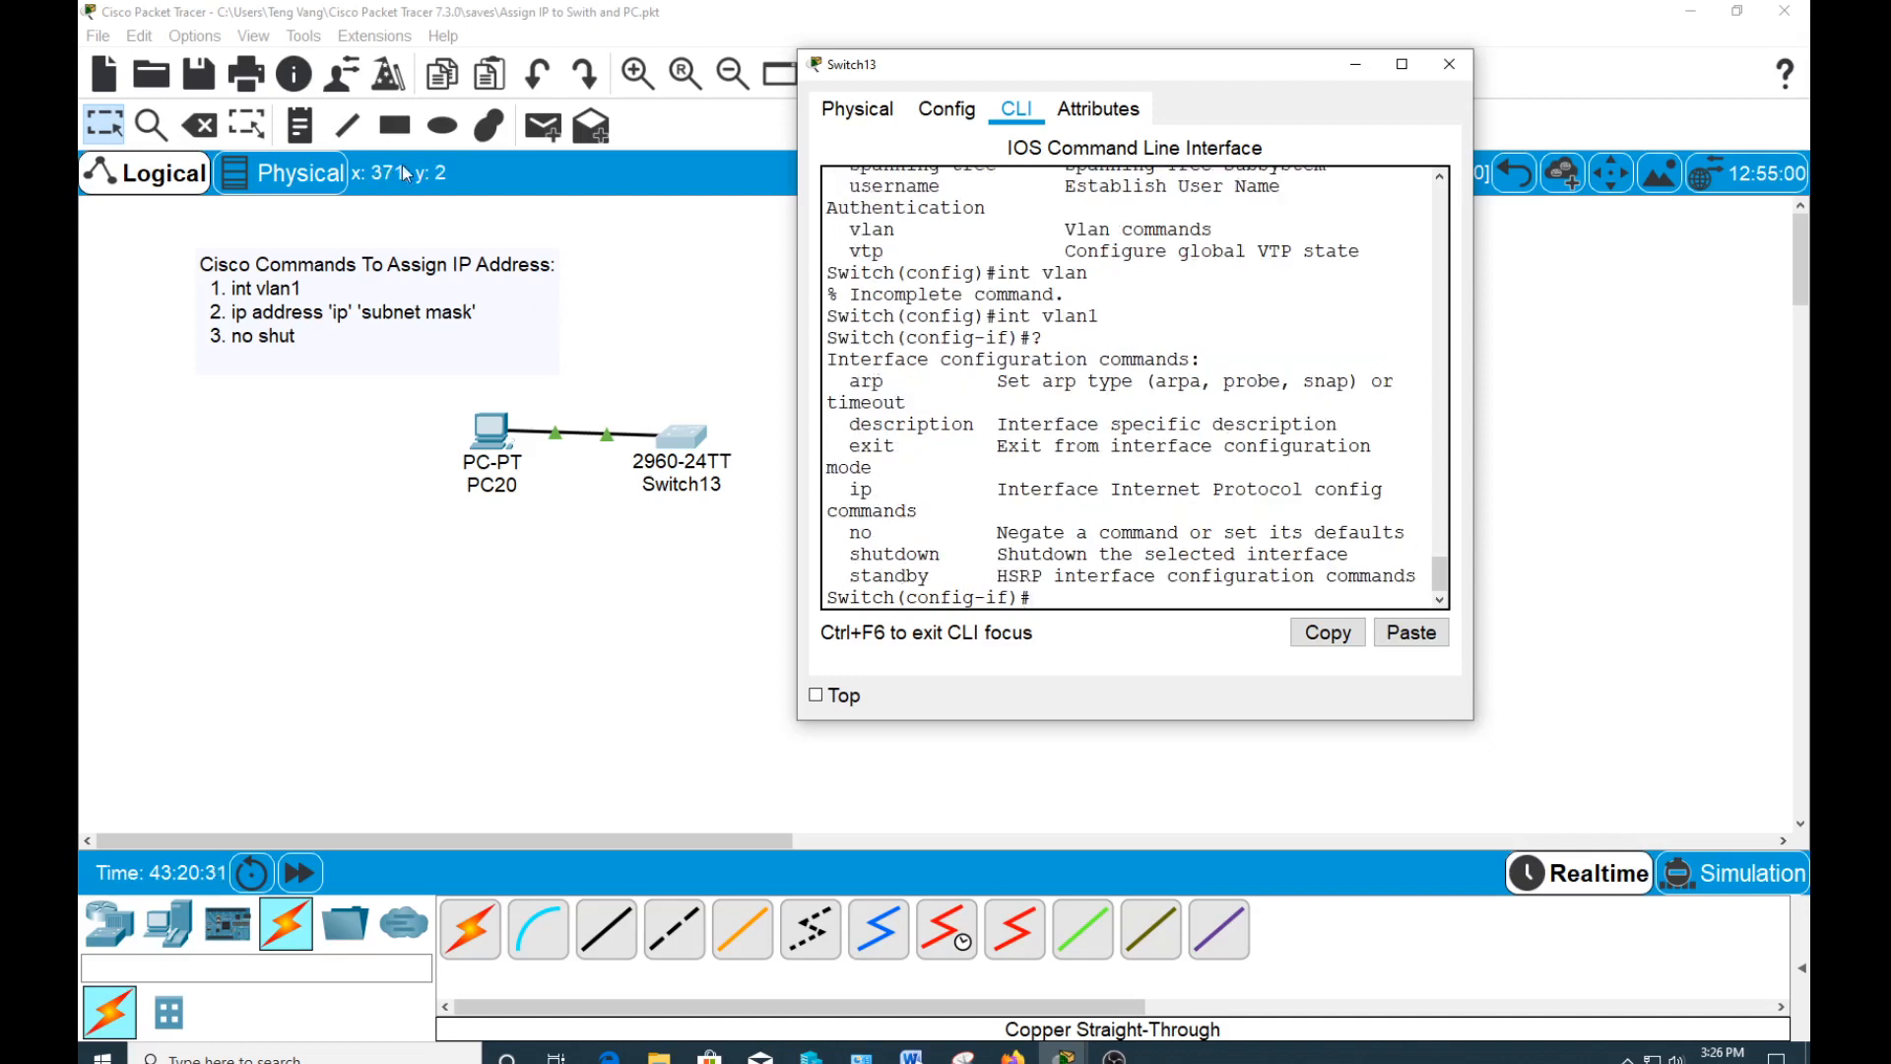
drag(847, 385, 938, 430)
click(861, 446)
drag(849, 489, 884, 489)
click(1044, 598)
- Check the ip command's options and assign IP address 192.168.2.5 with subnet mask 255.255.255.0 to the Vlan1 interface
text(ip)
text( ?)
text(address)
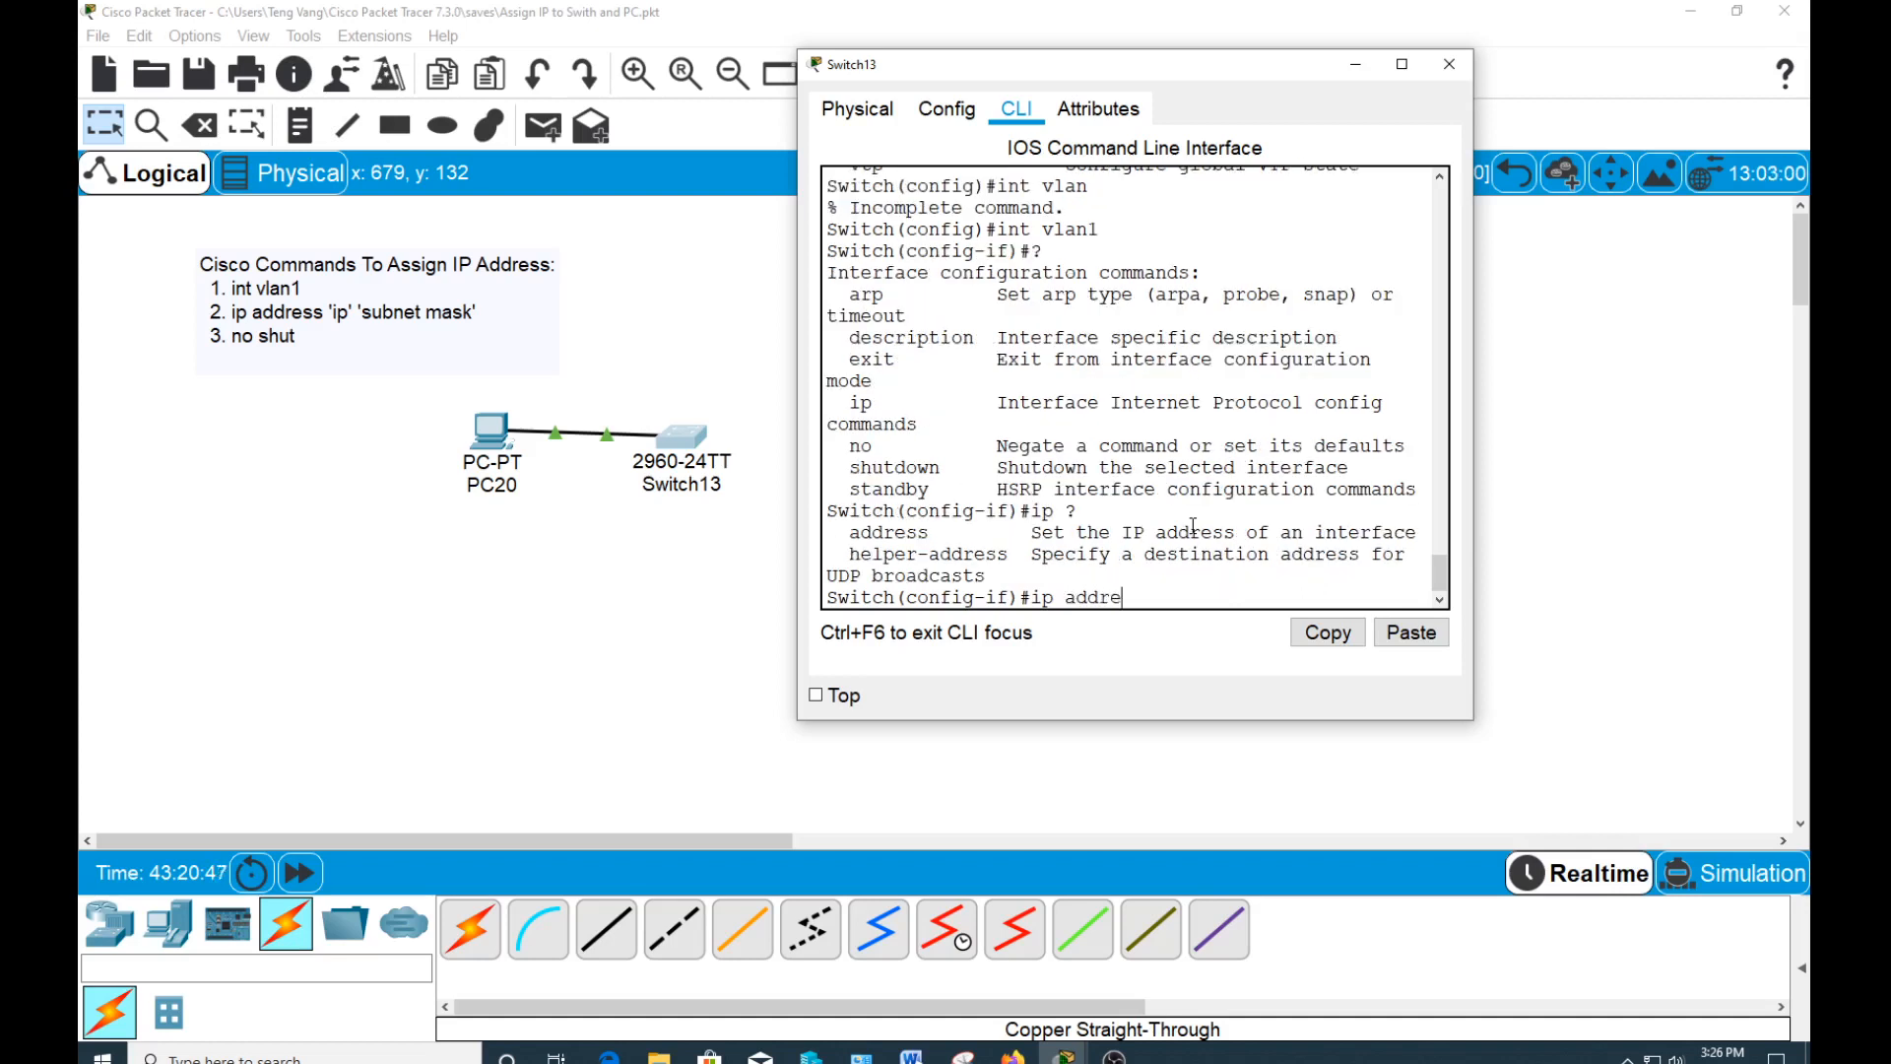
double_click(854, 533)
drag(862, 557, 975, 556)
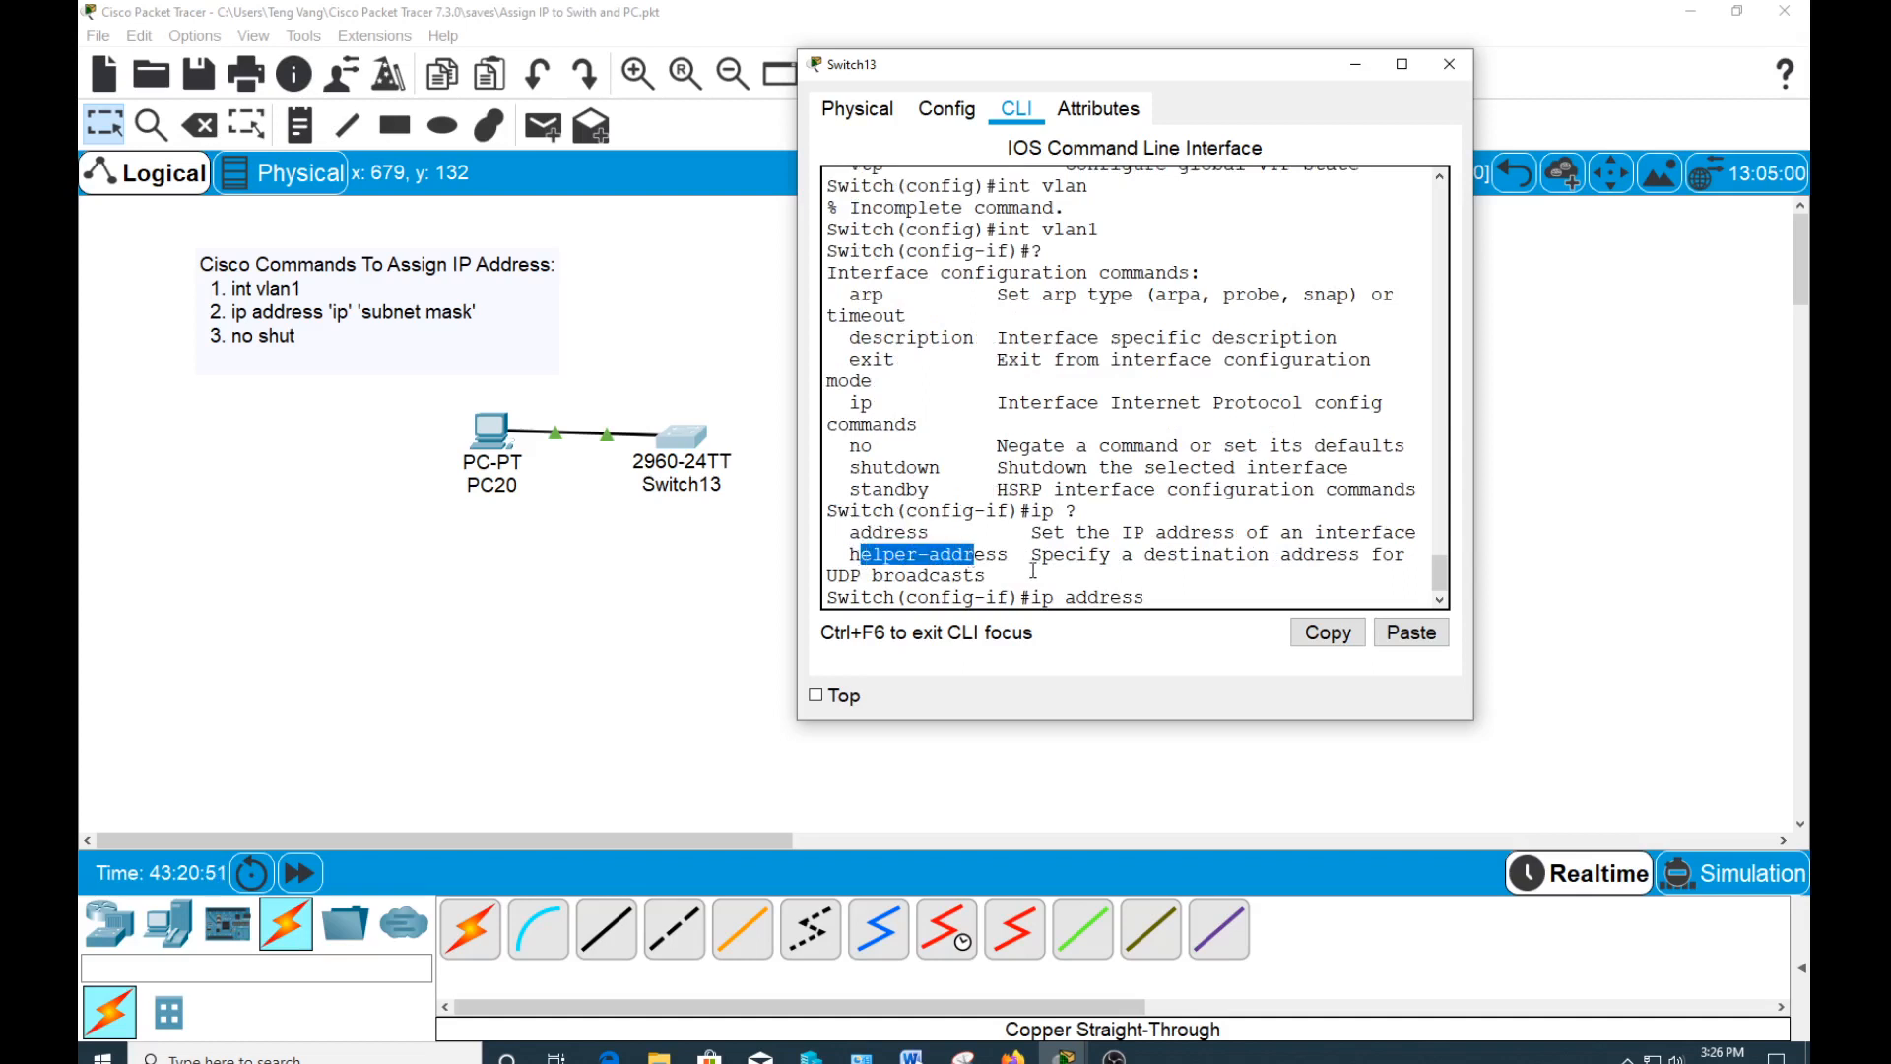
click(1098, 599)
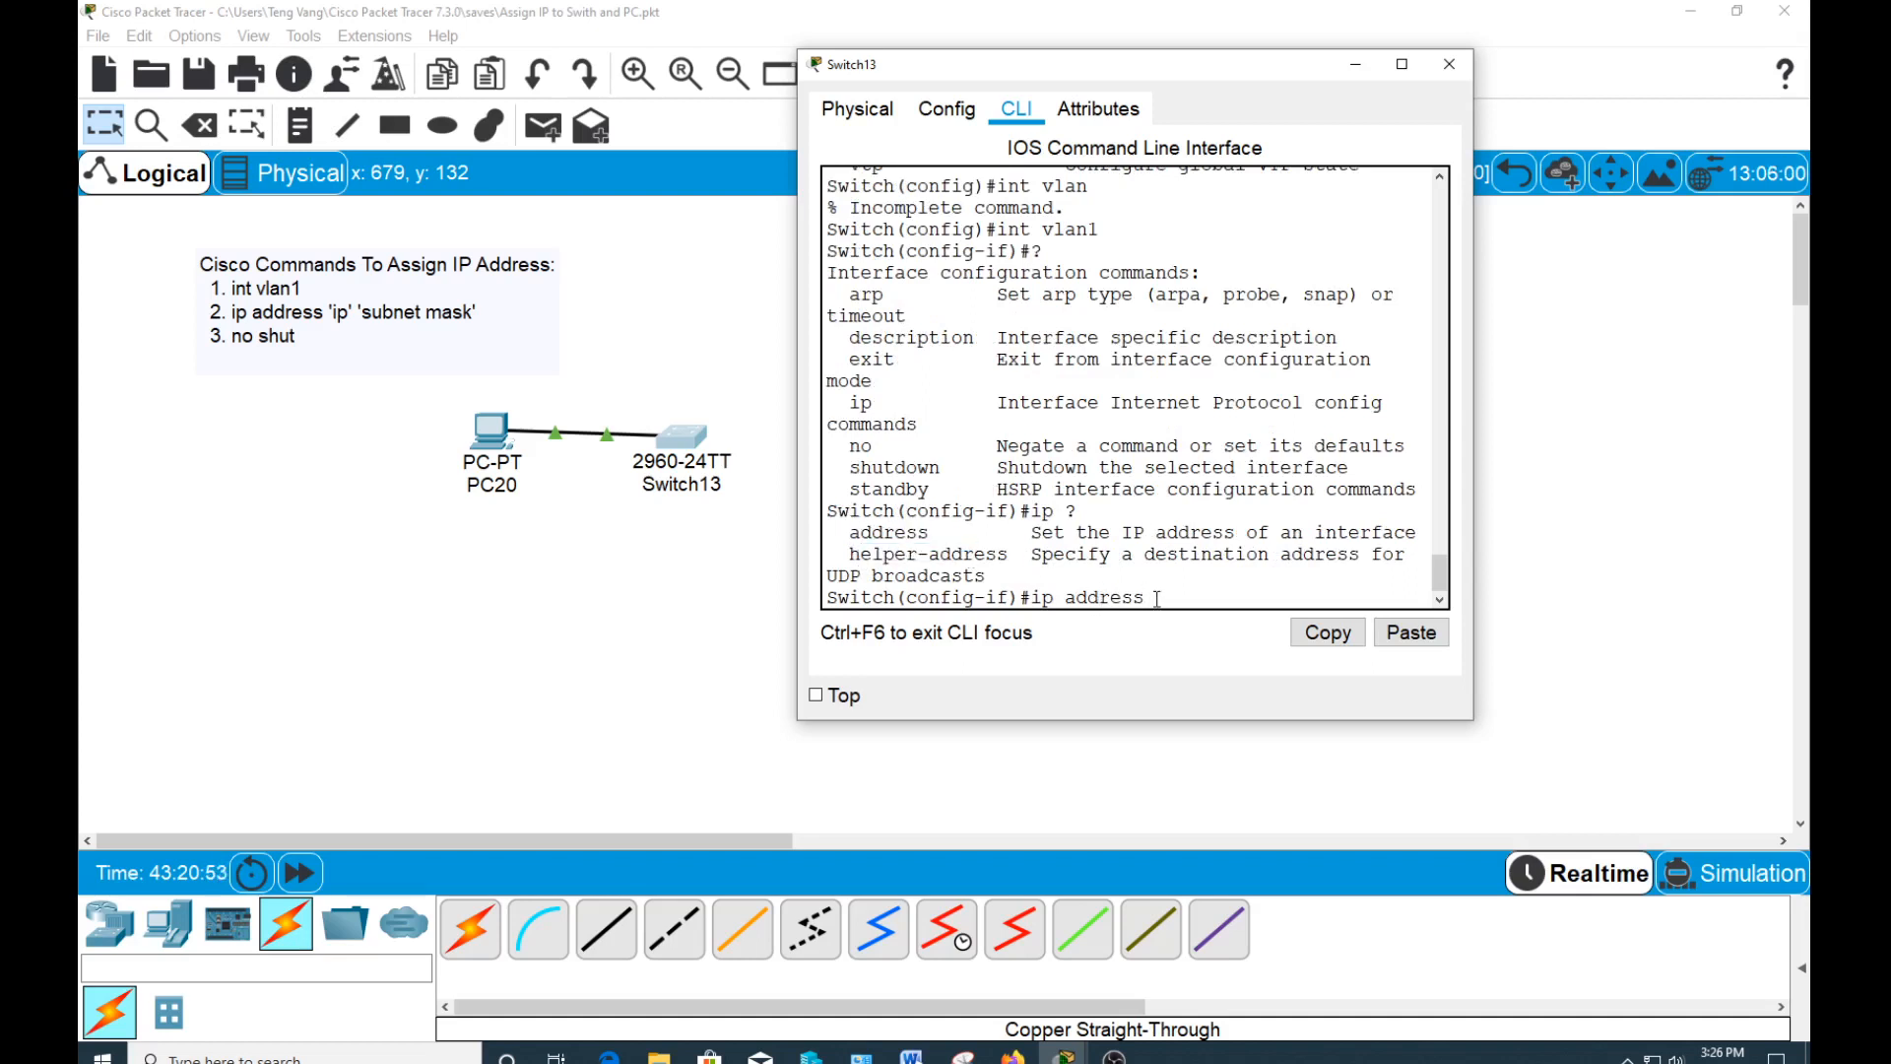
text(192.168.2.5)
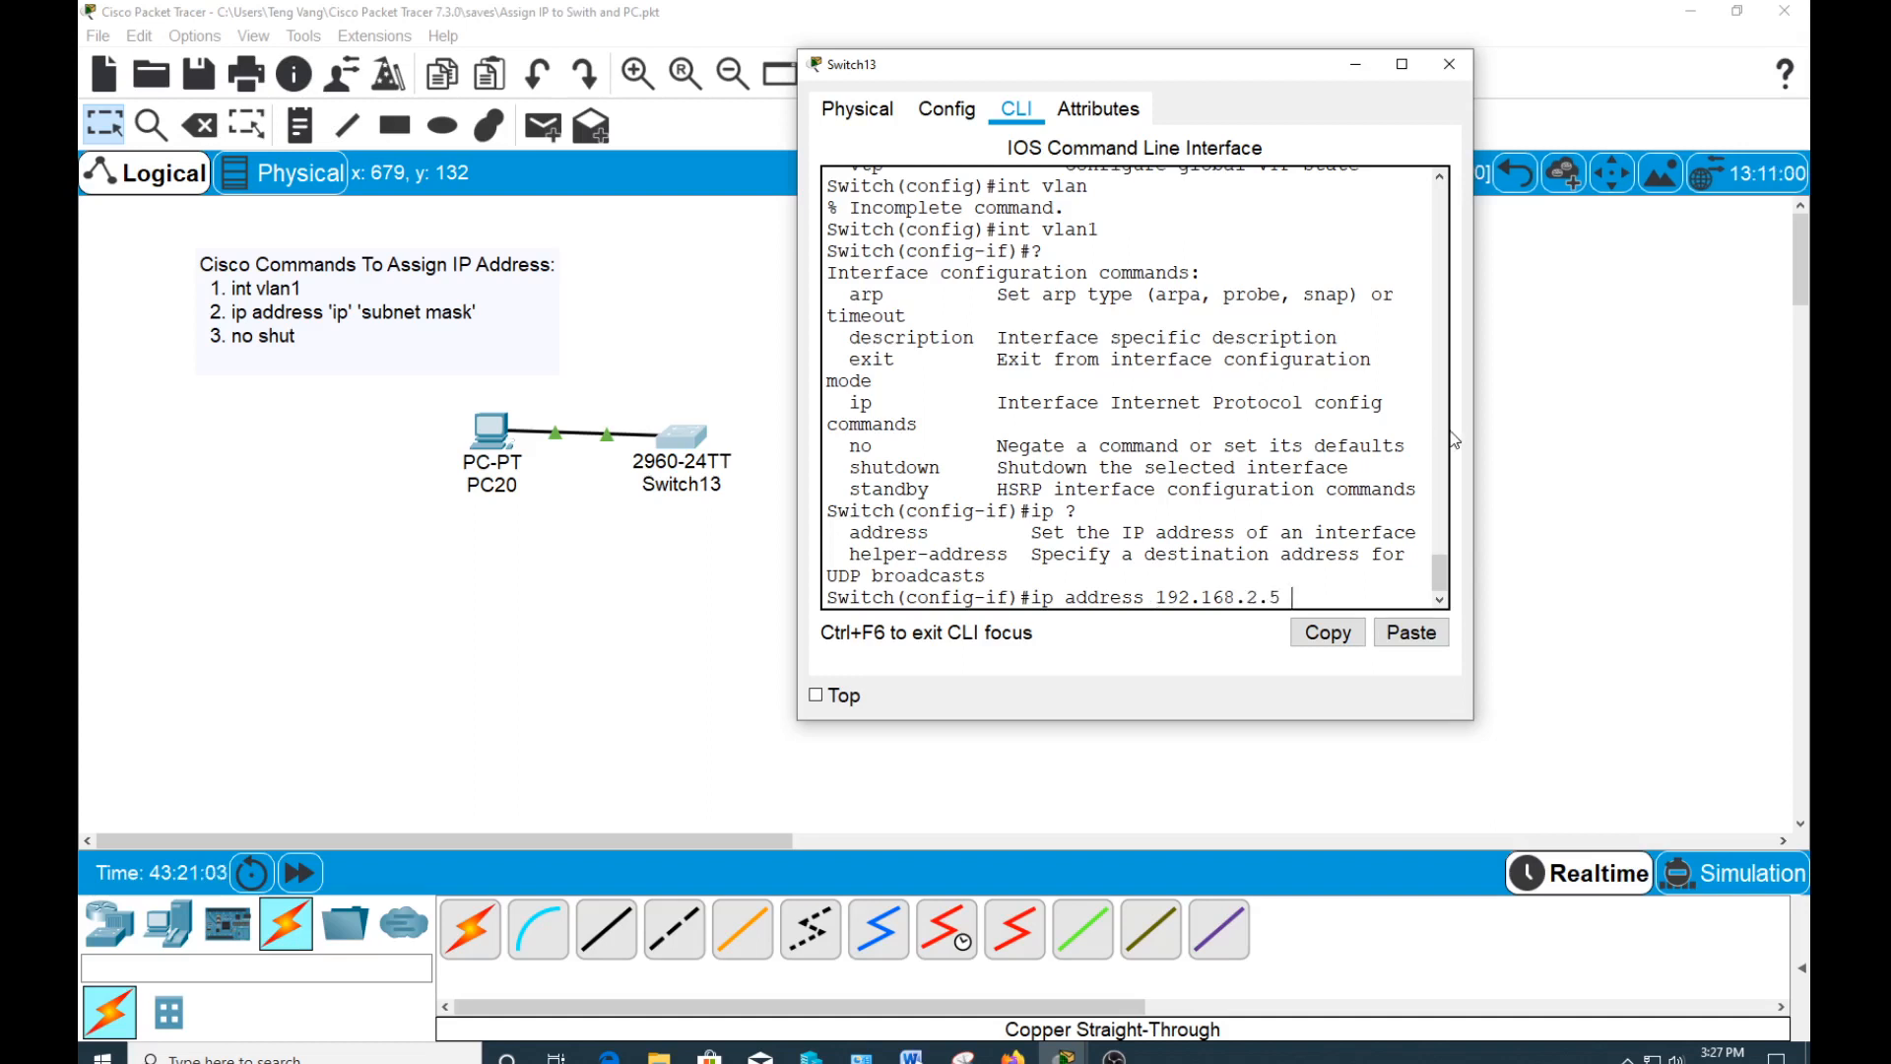
drag(1474, 436, 1624, 438)
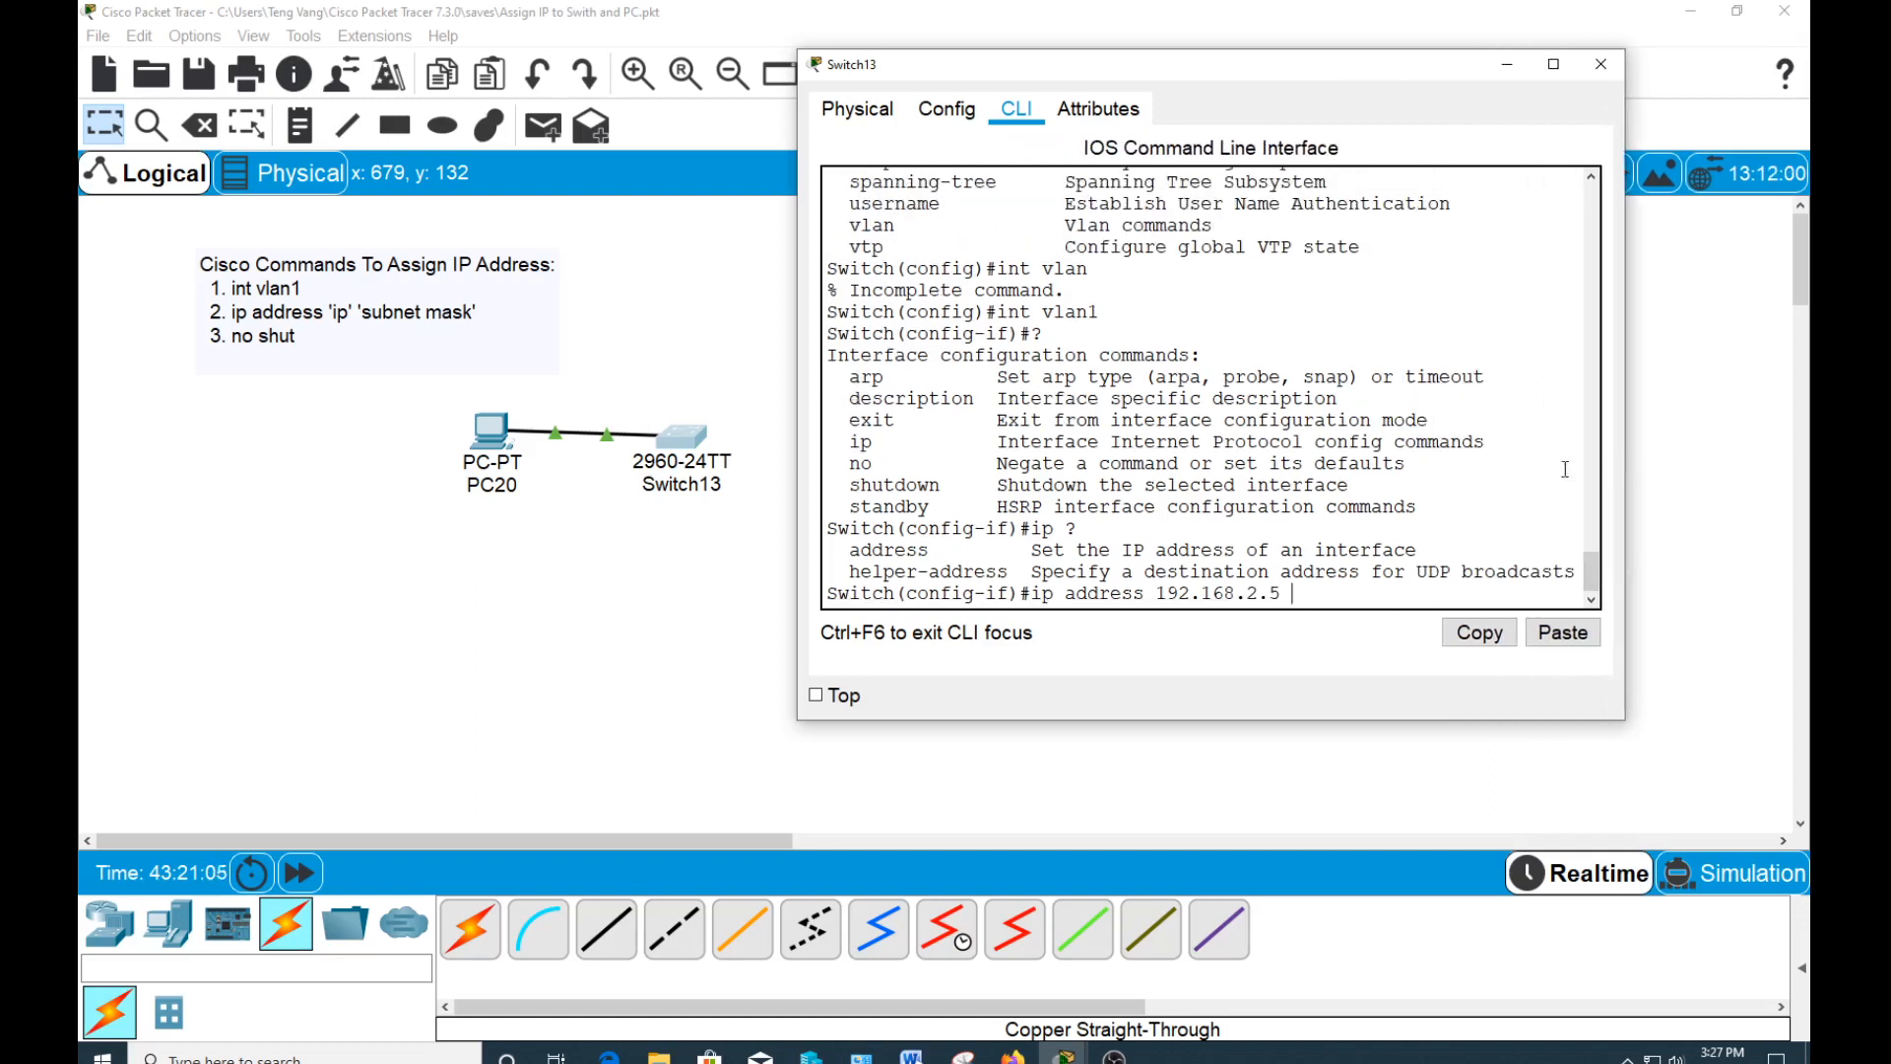
text(255.255.255.0)
key(Return)
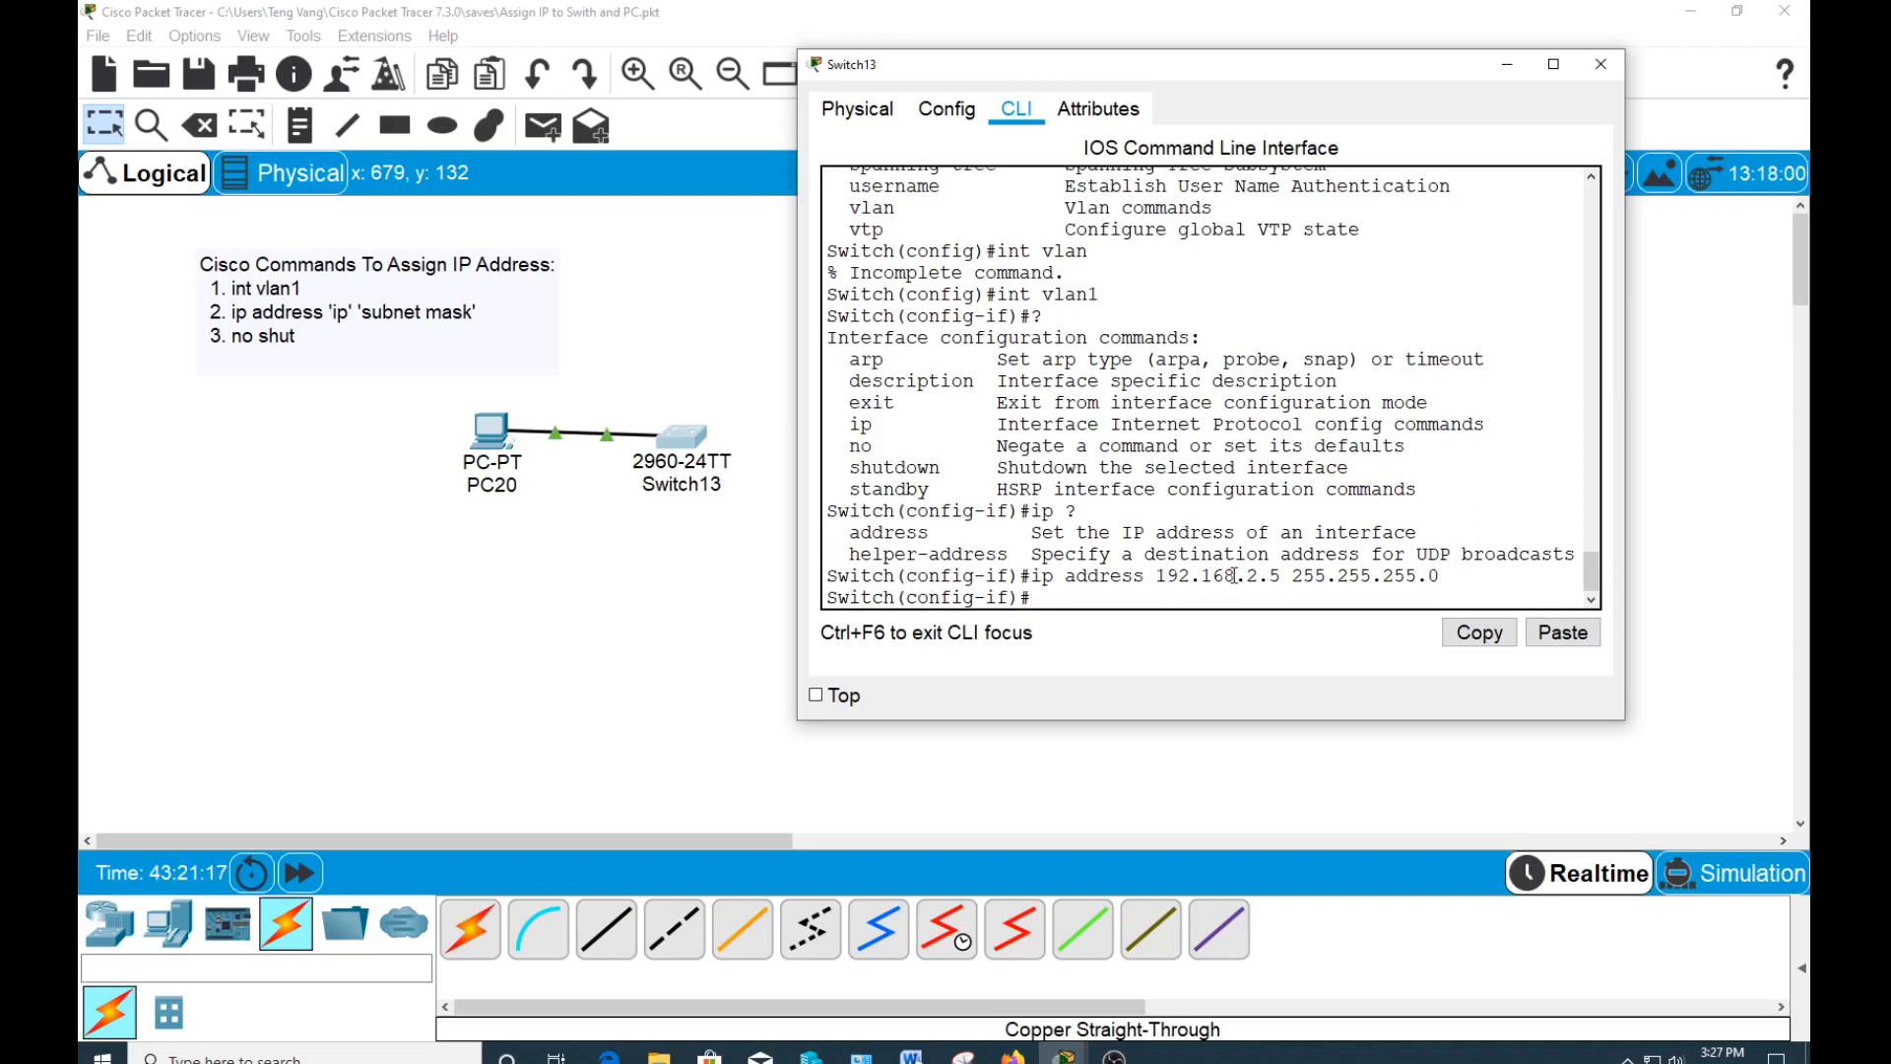
- Enable the Vlan1 interface with the no shut command and check its reported link and line protocol state
text(no shutdown)
key(BackSpace)
key(BackSpace)
key(BackSpace)
key(BackSpace)
key(Return)
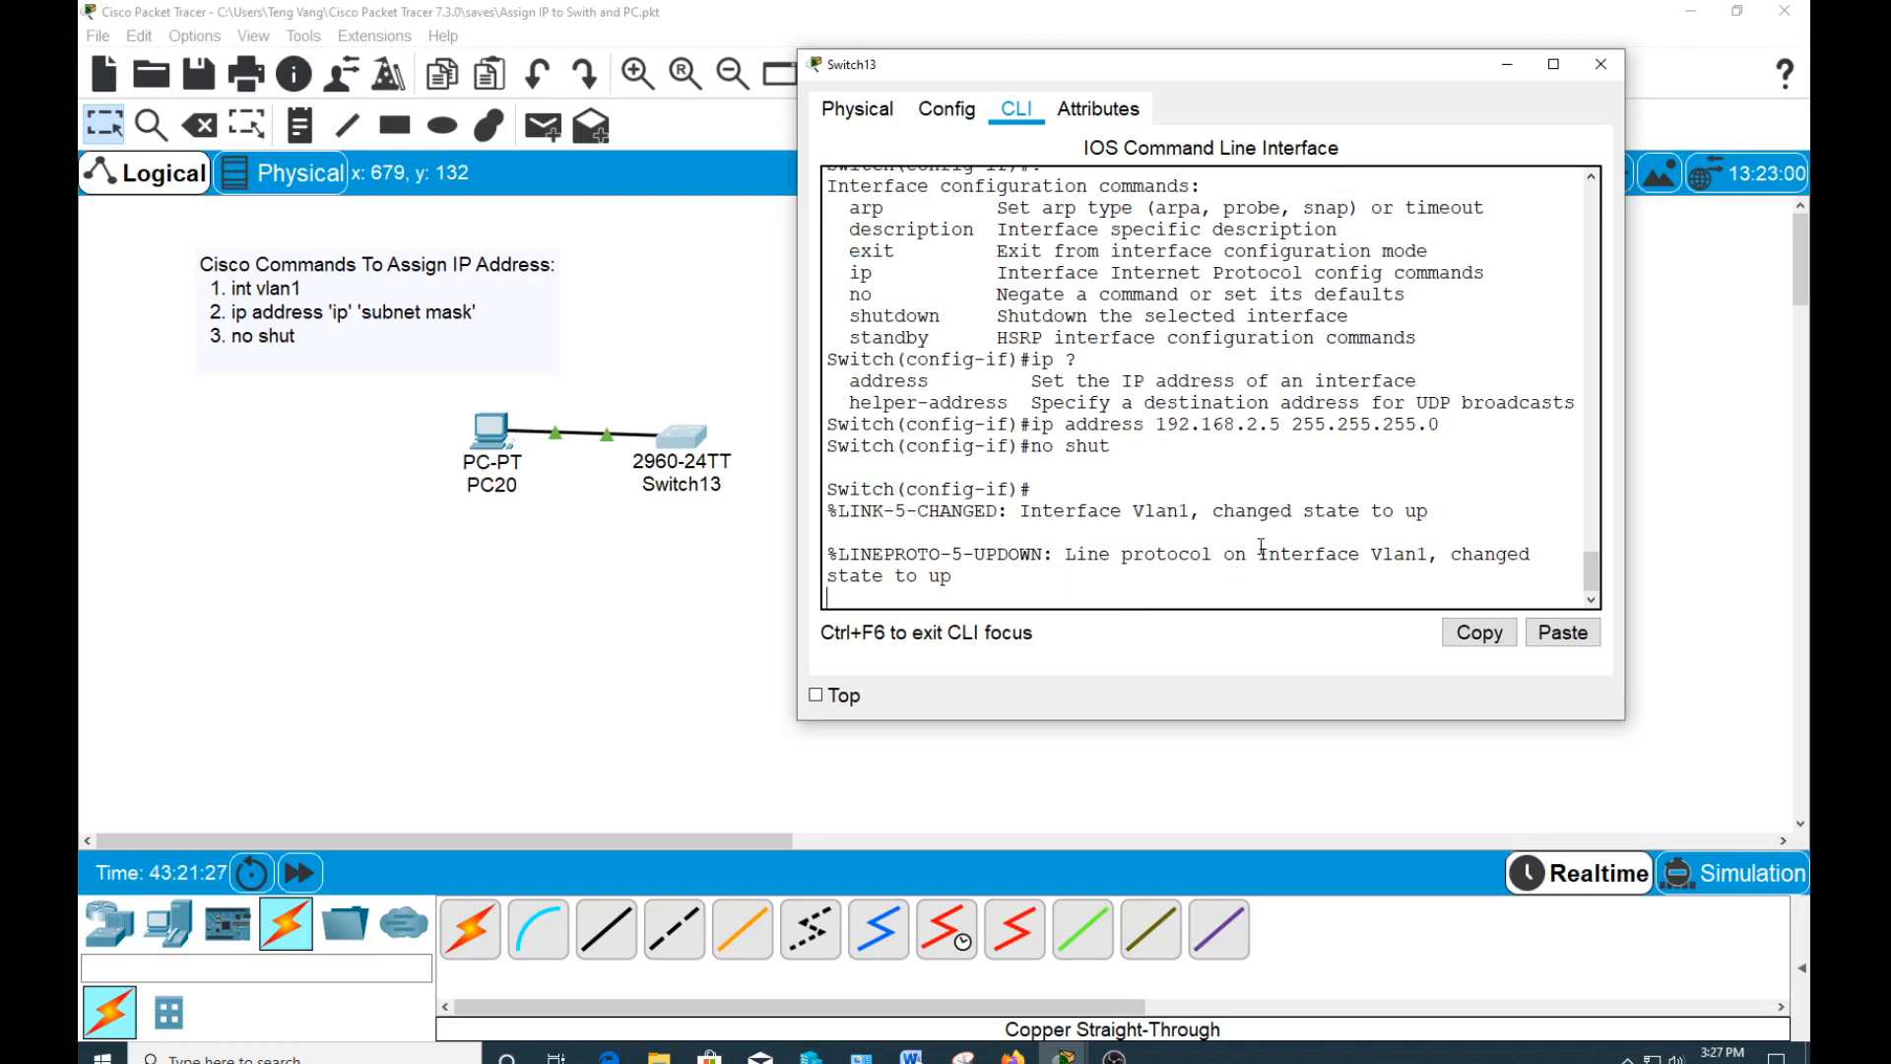
drag(1257, 553, 1419, 557)
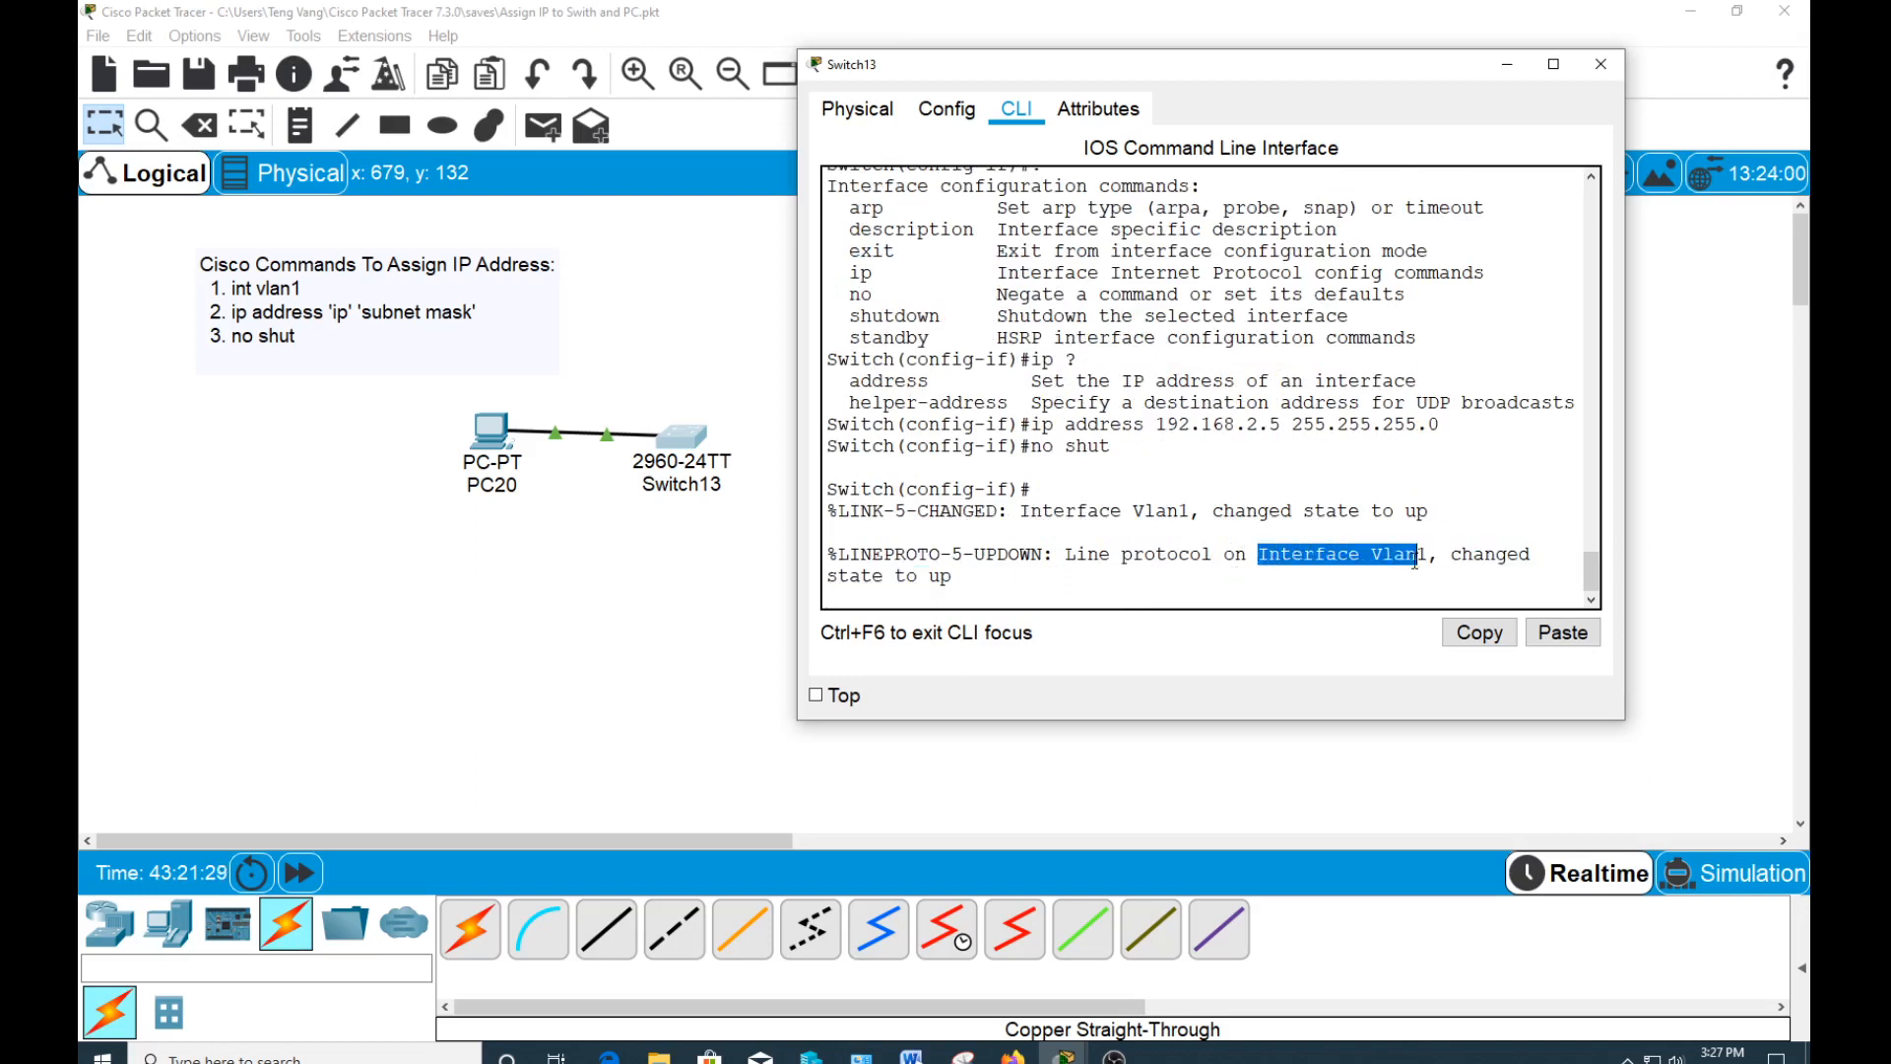
drag(929, 577, 960, 577)
click(1085, 602)
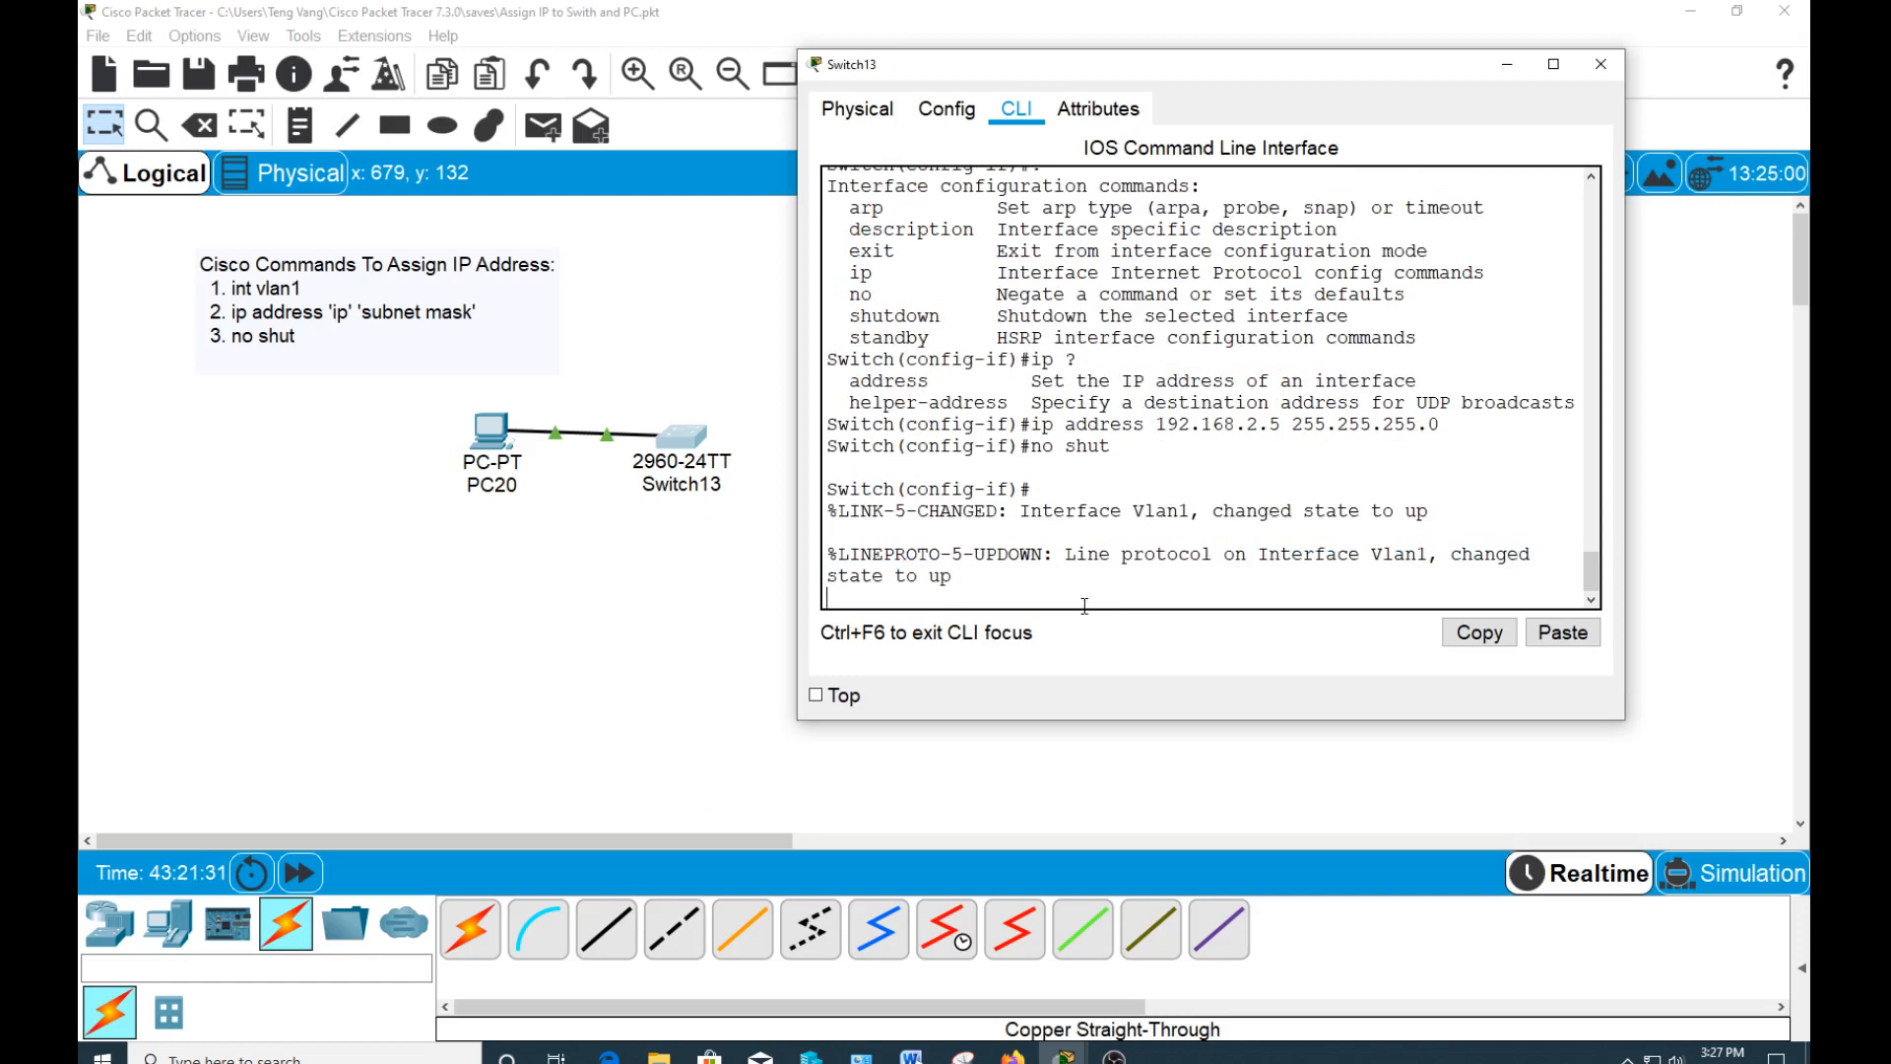
key(Return)
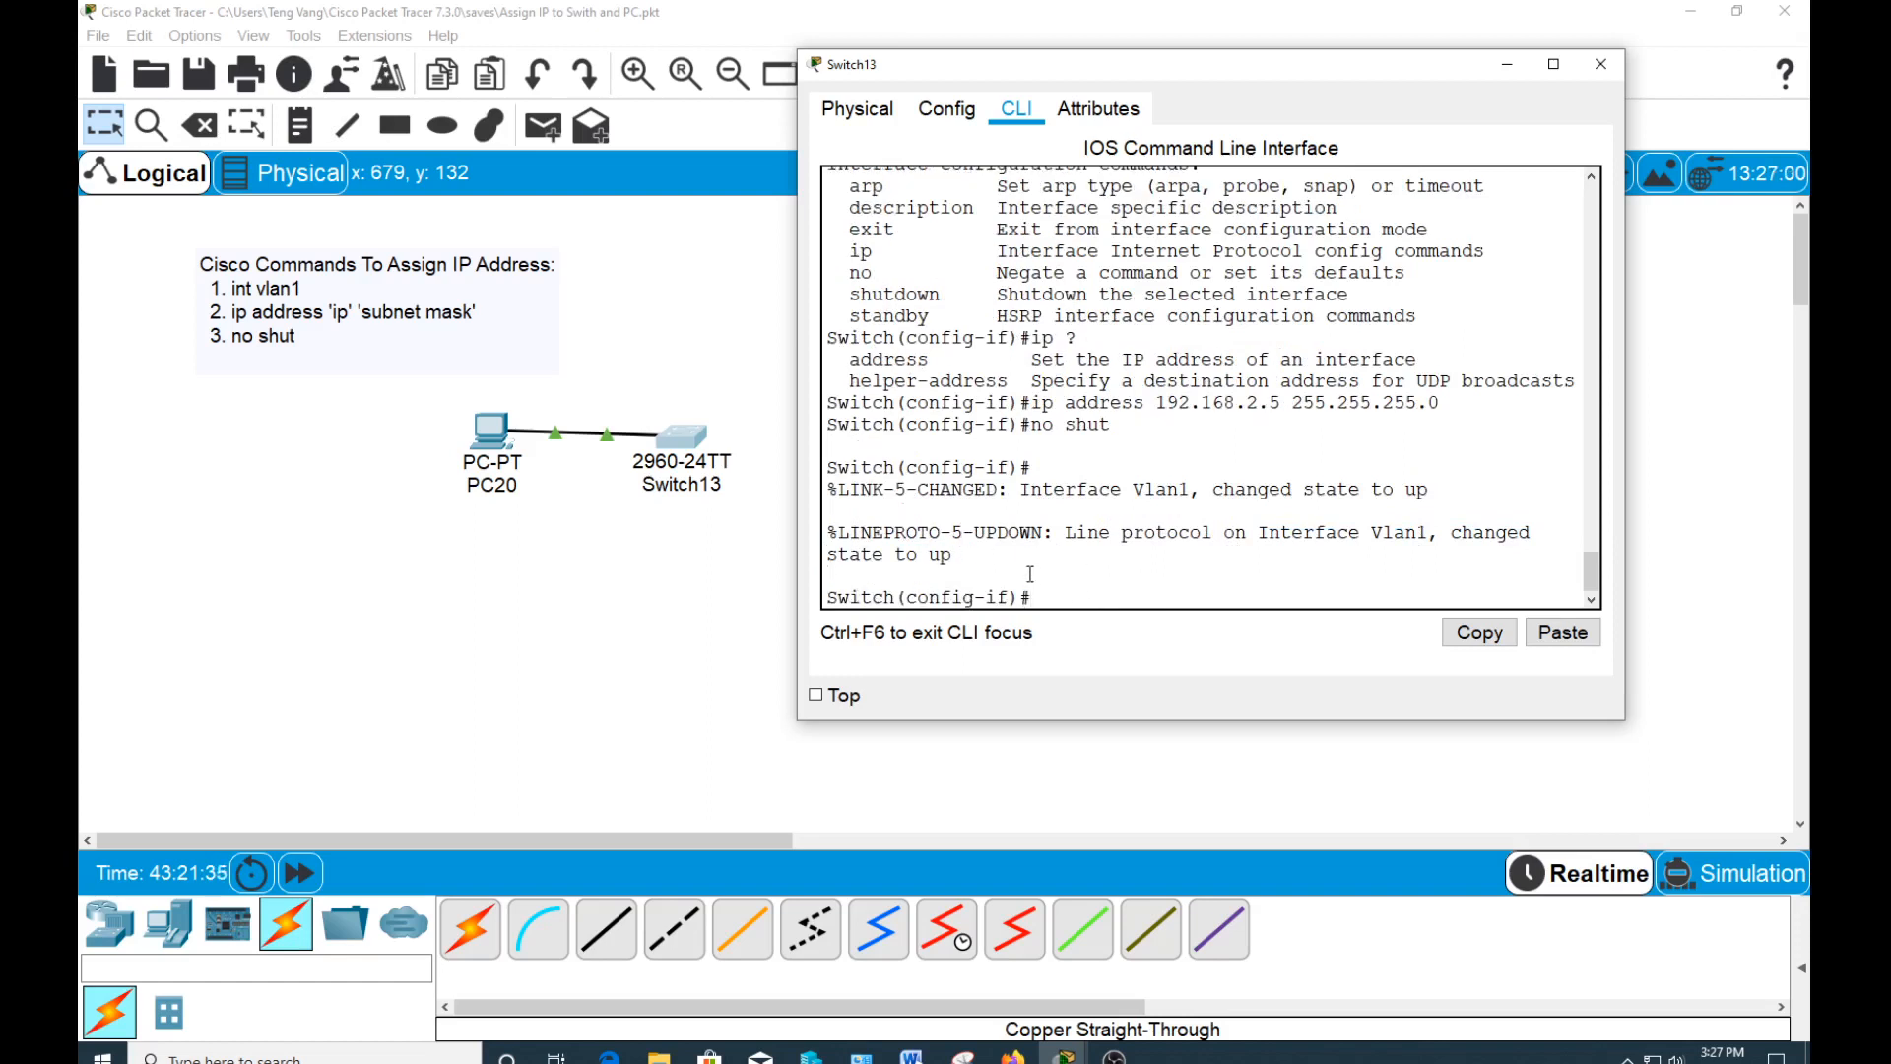
- Display the running configuration from interface mode with do show run and examine the Vlan1 interface's IP address entry
text(do show run)
drag(1065, 598, 1164, 597)
double_click(1040, 598)
click(1046, 599)
key(Return)
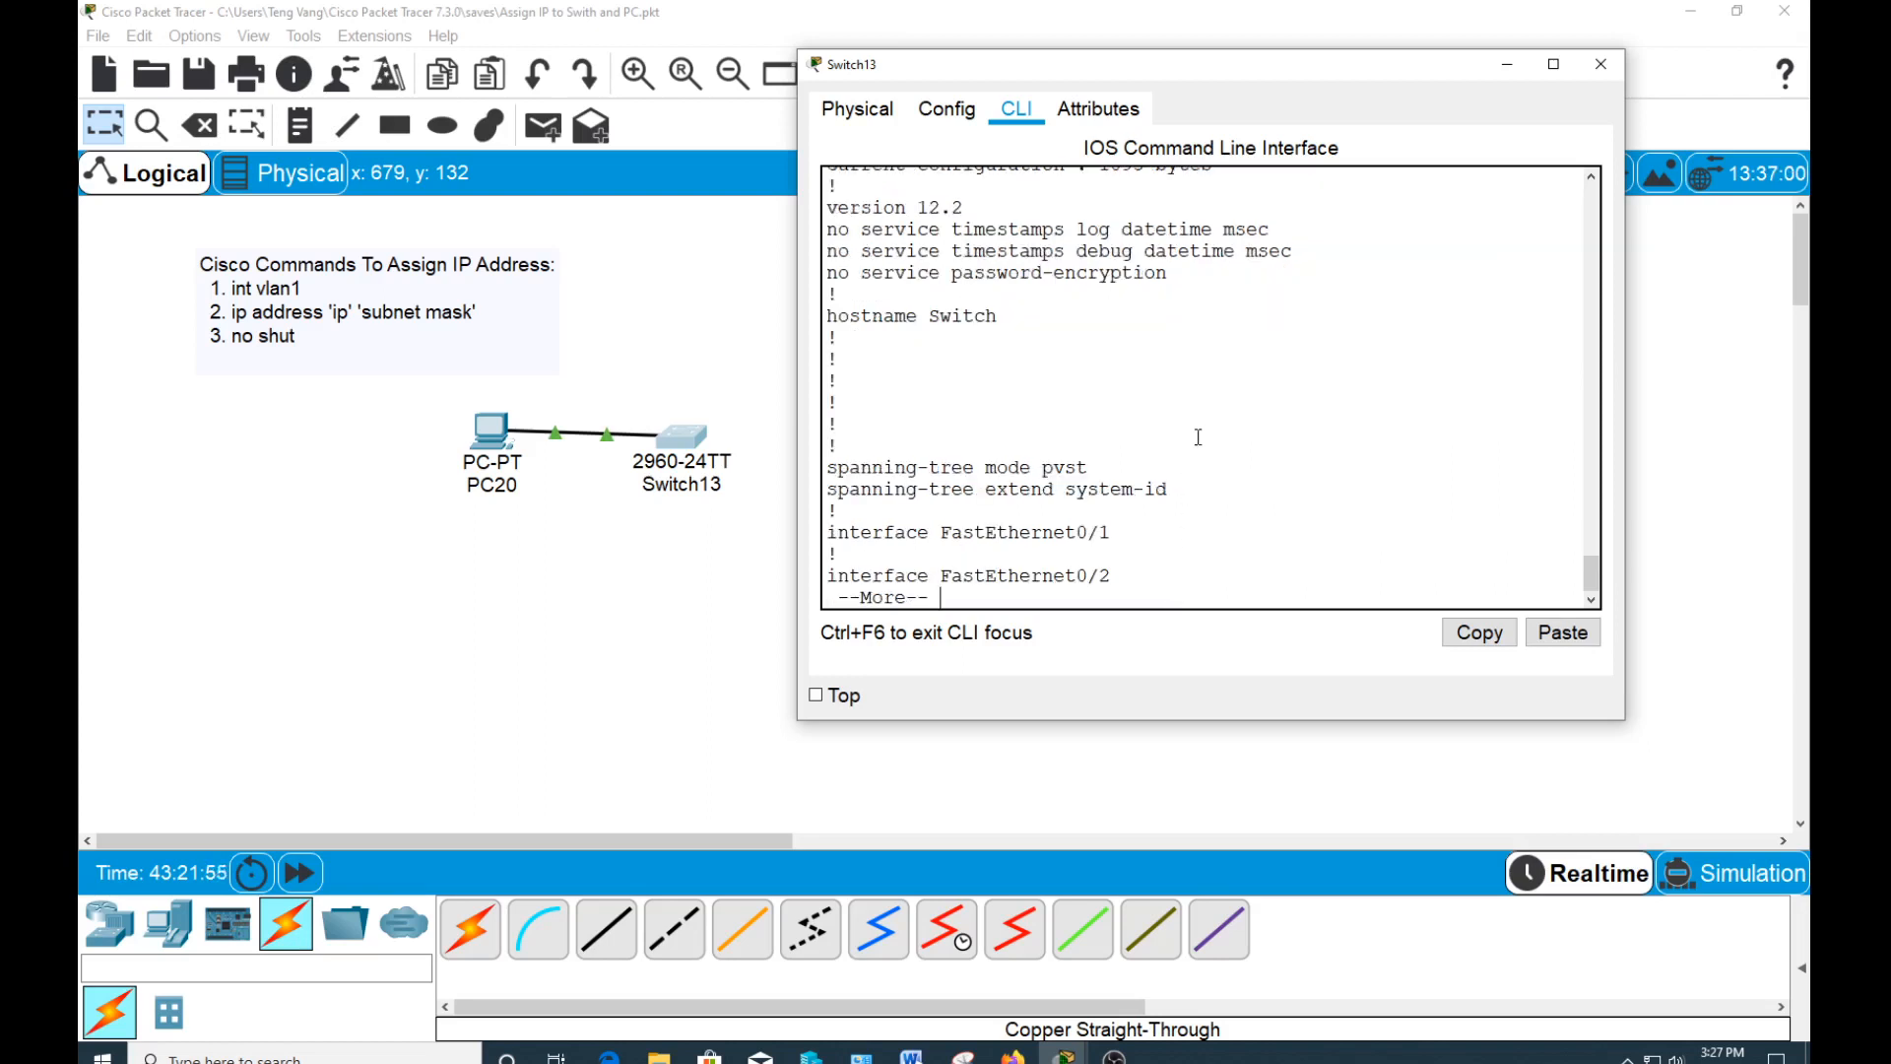
key(space)
key(space)
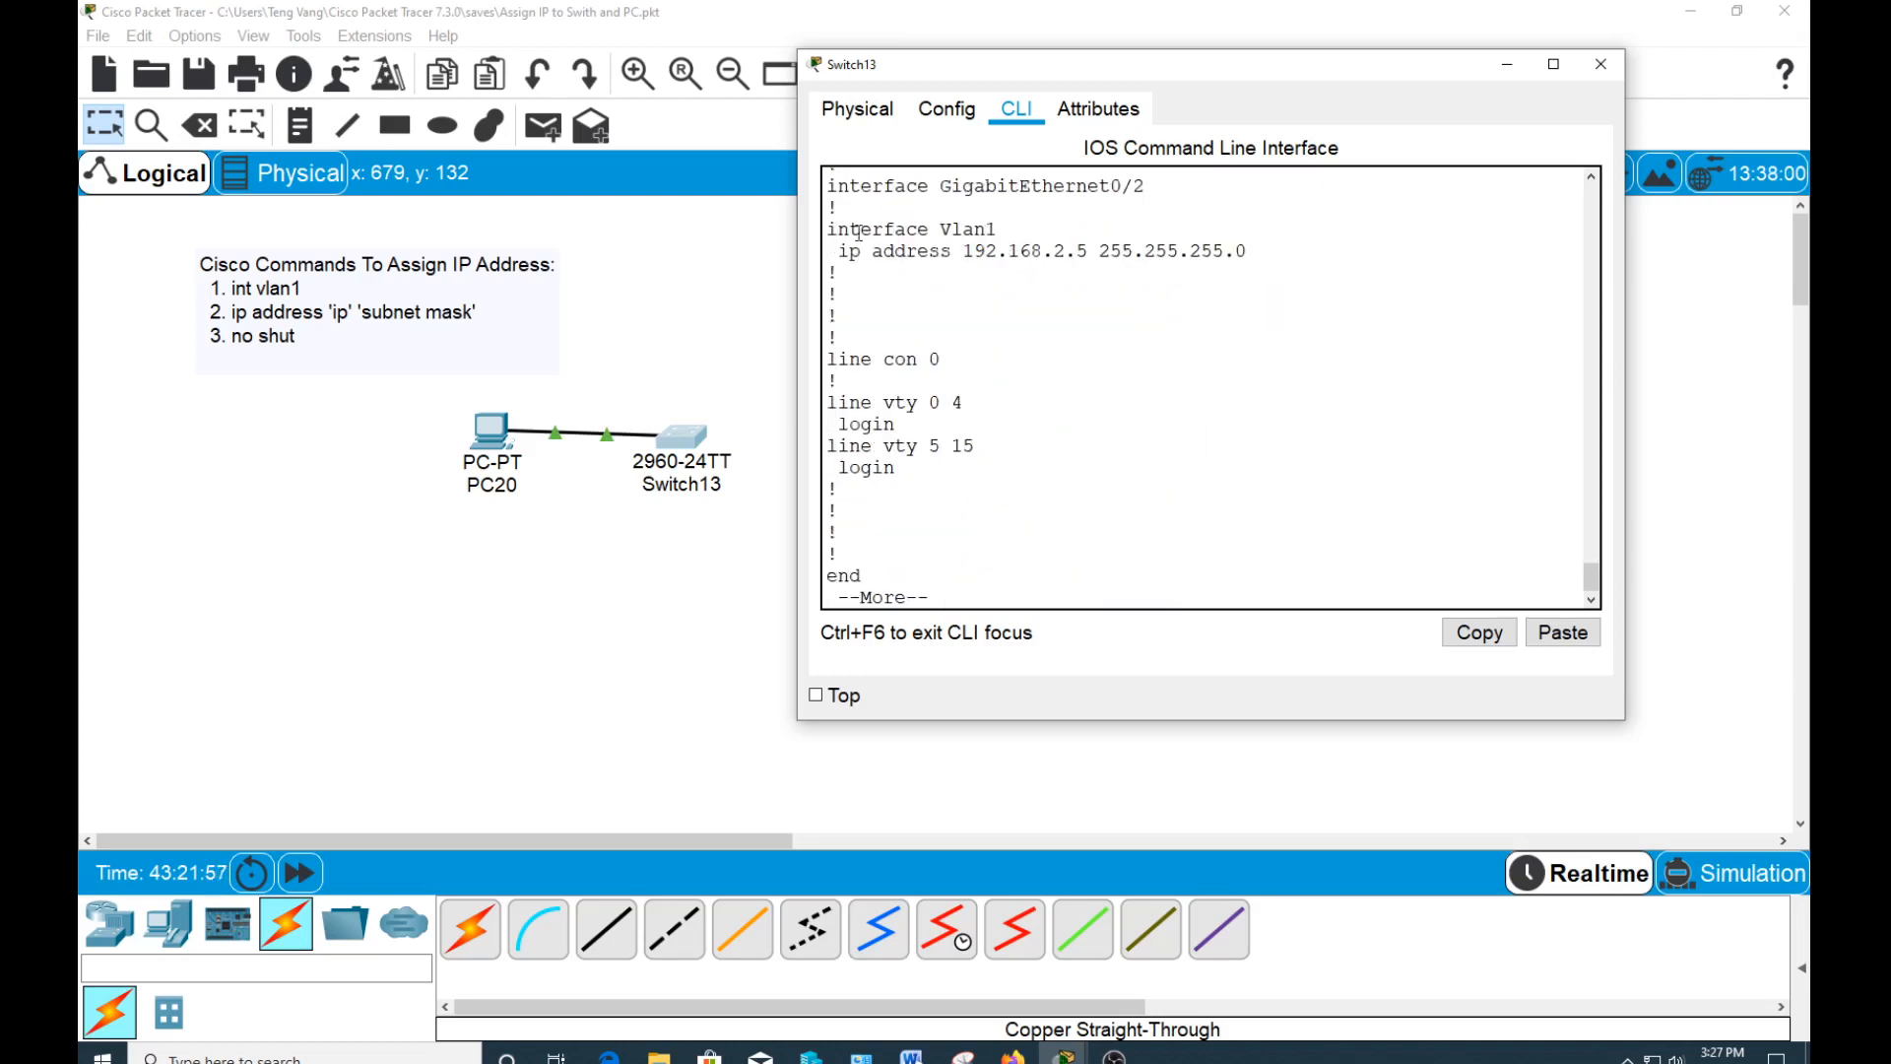
drag(832, 230, 998, 231)
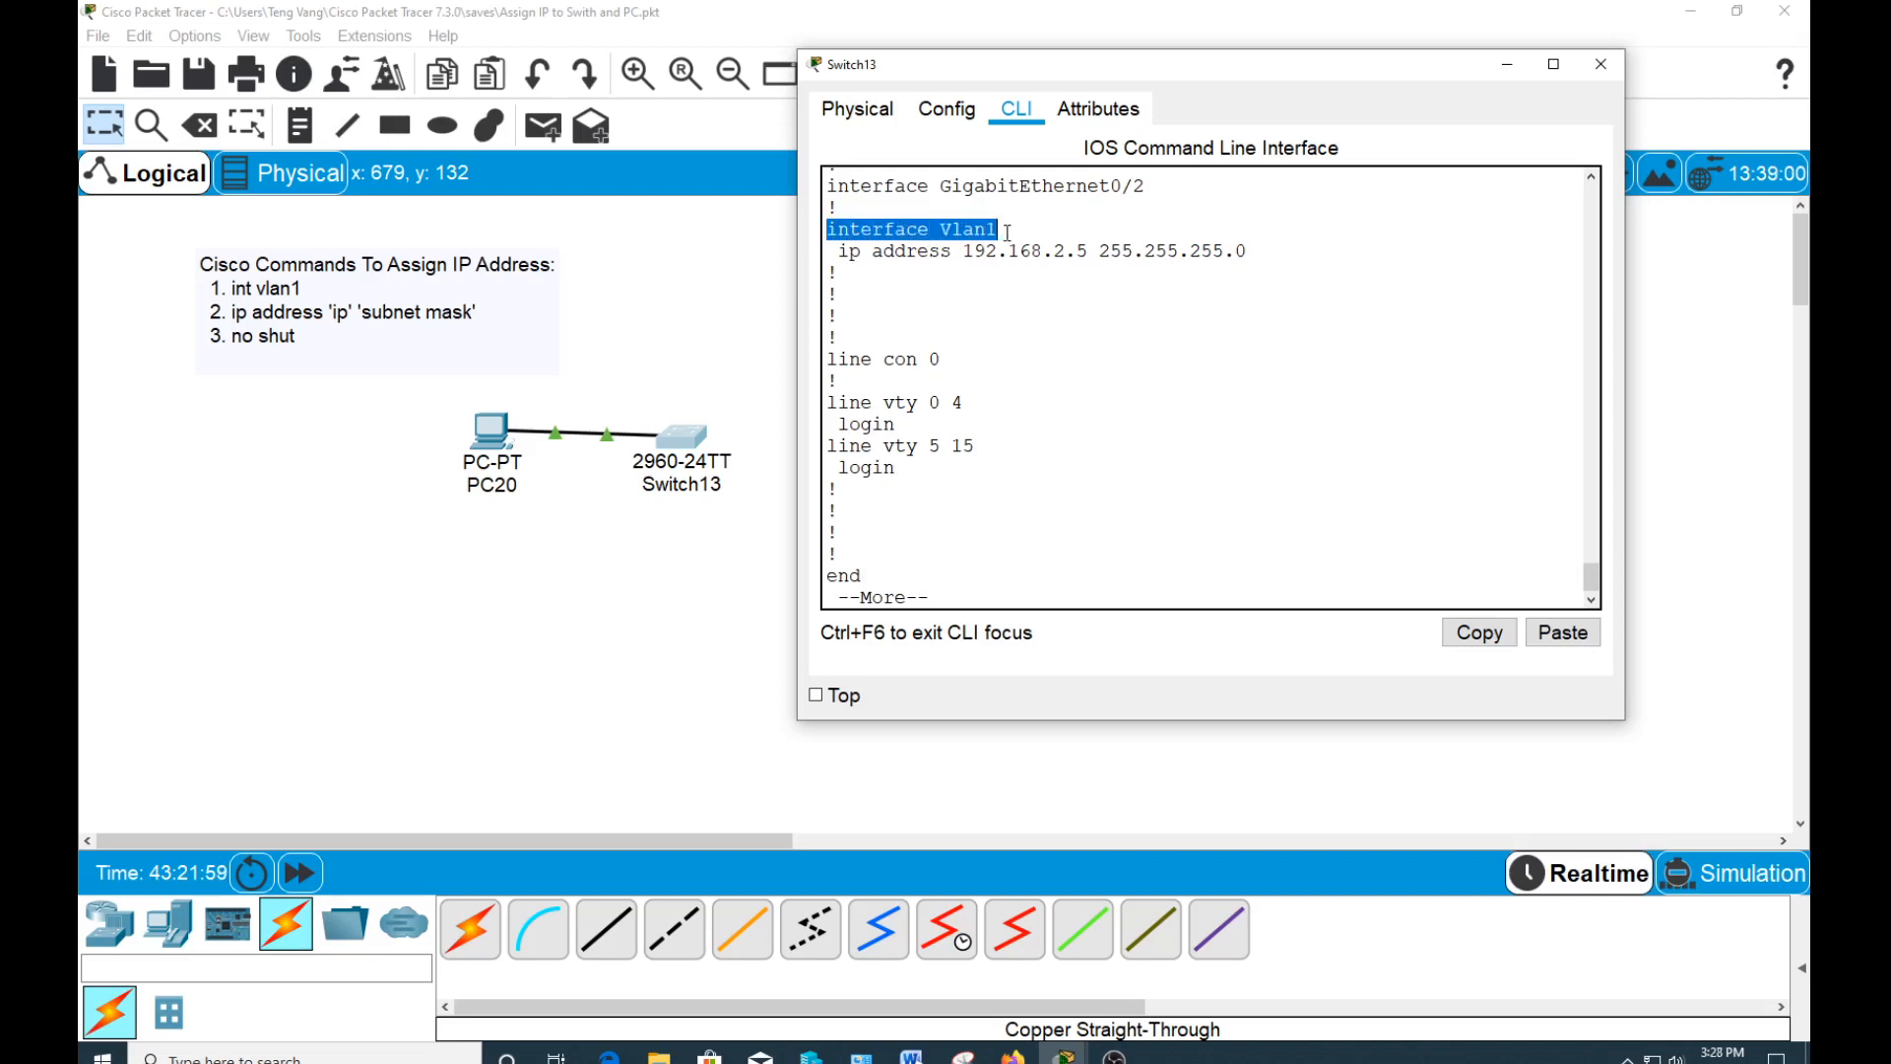
drag(839, 252, 1249, 258)
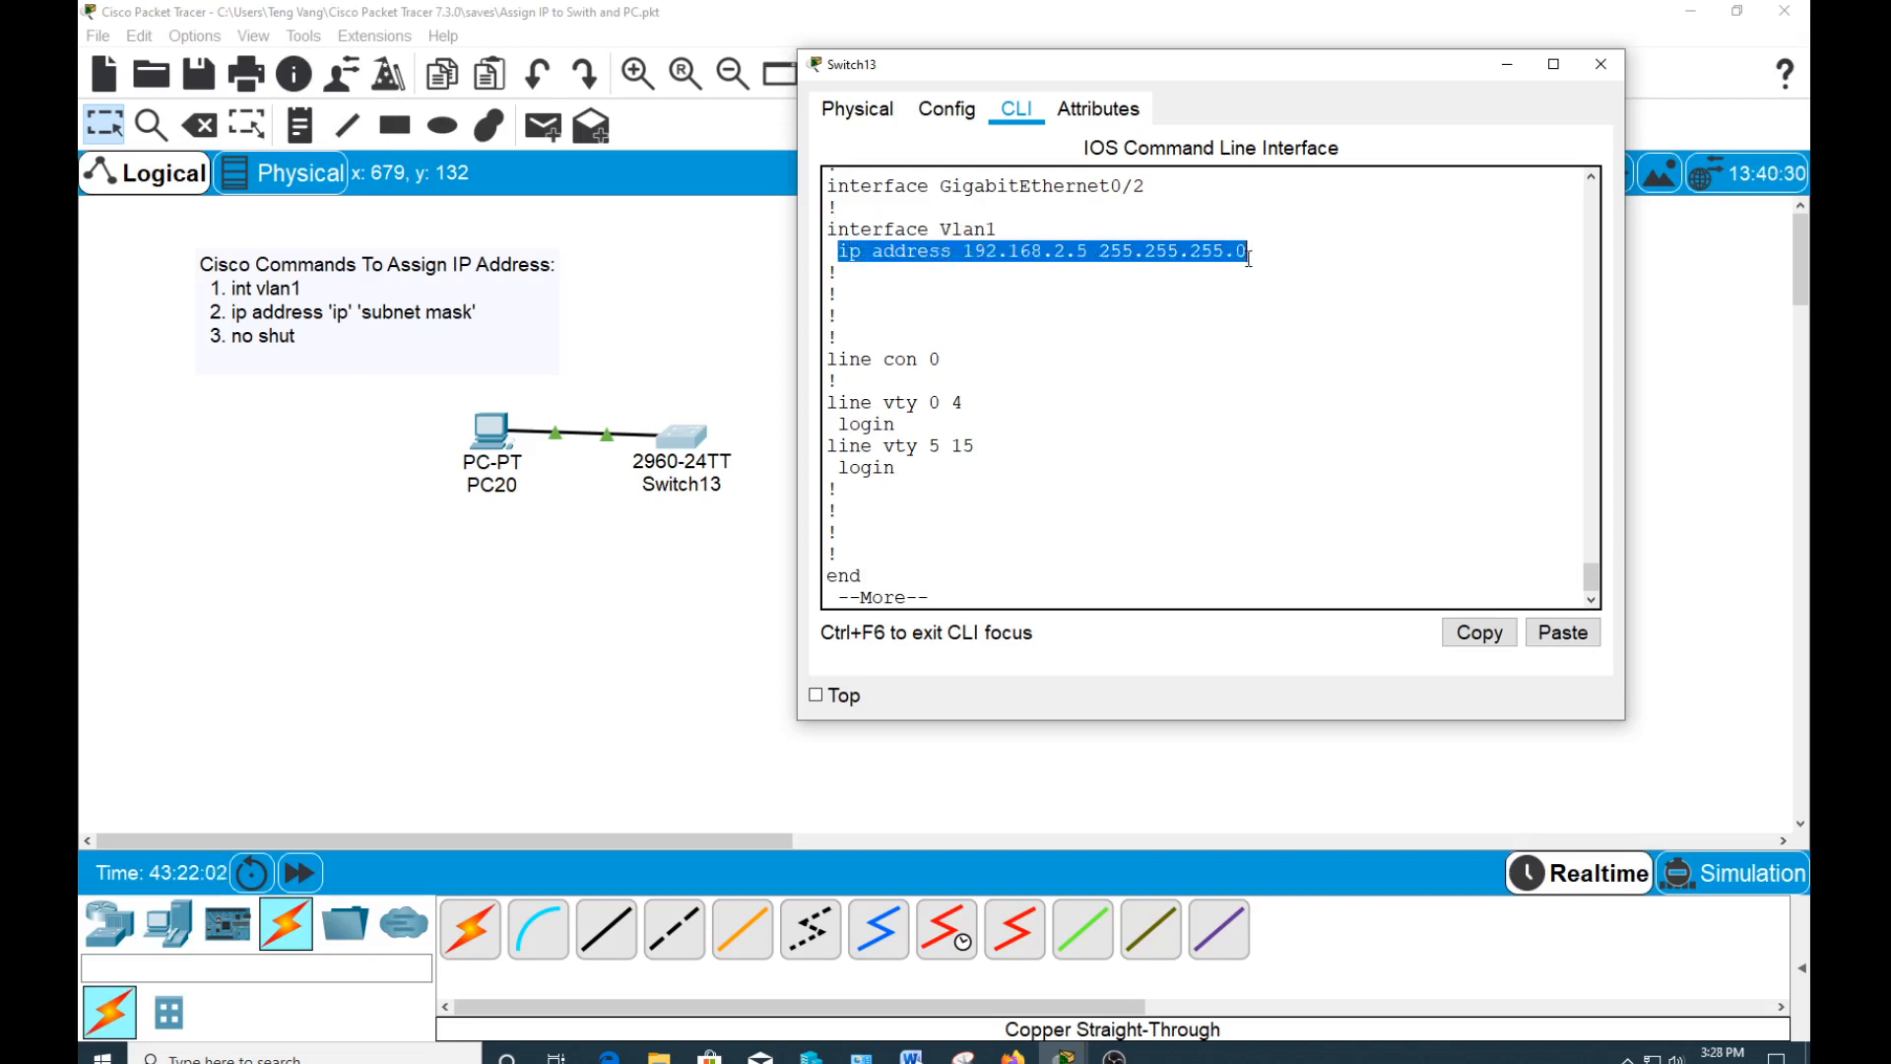
click(1181, 380)
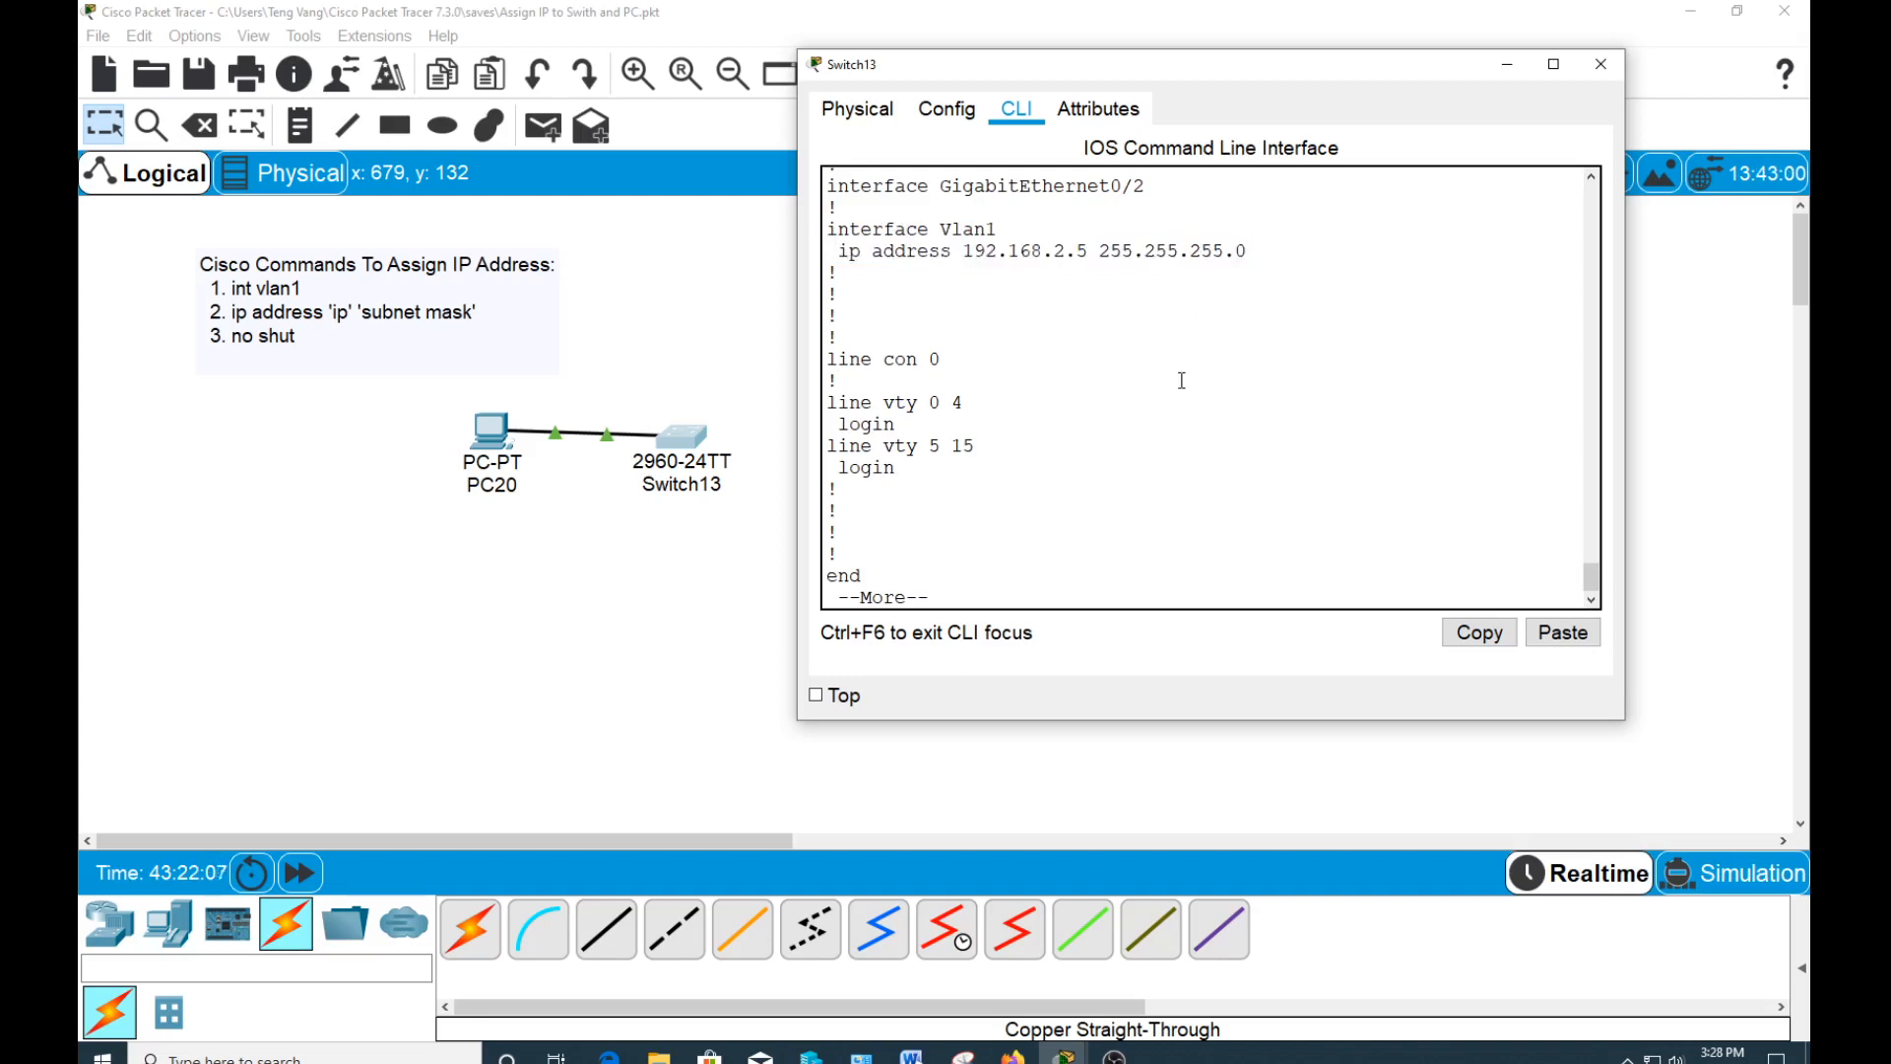
key(space)
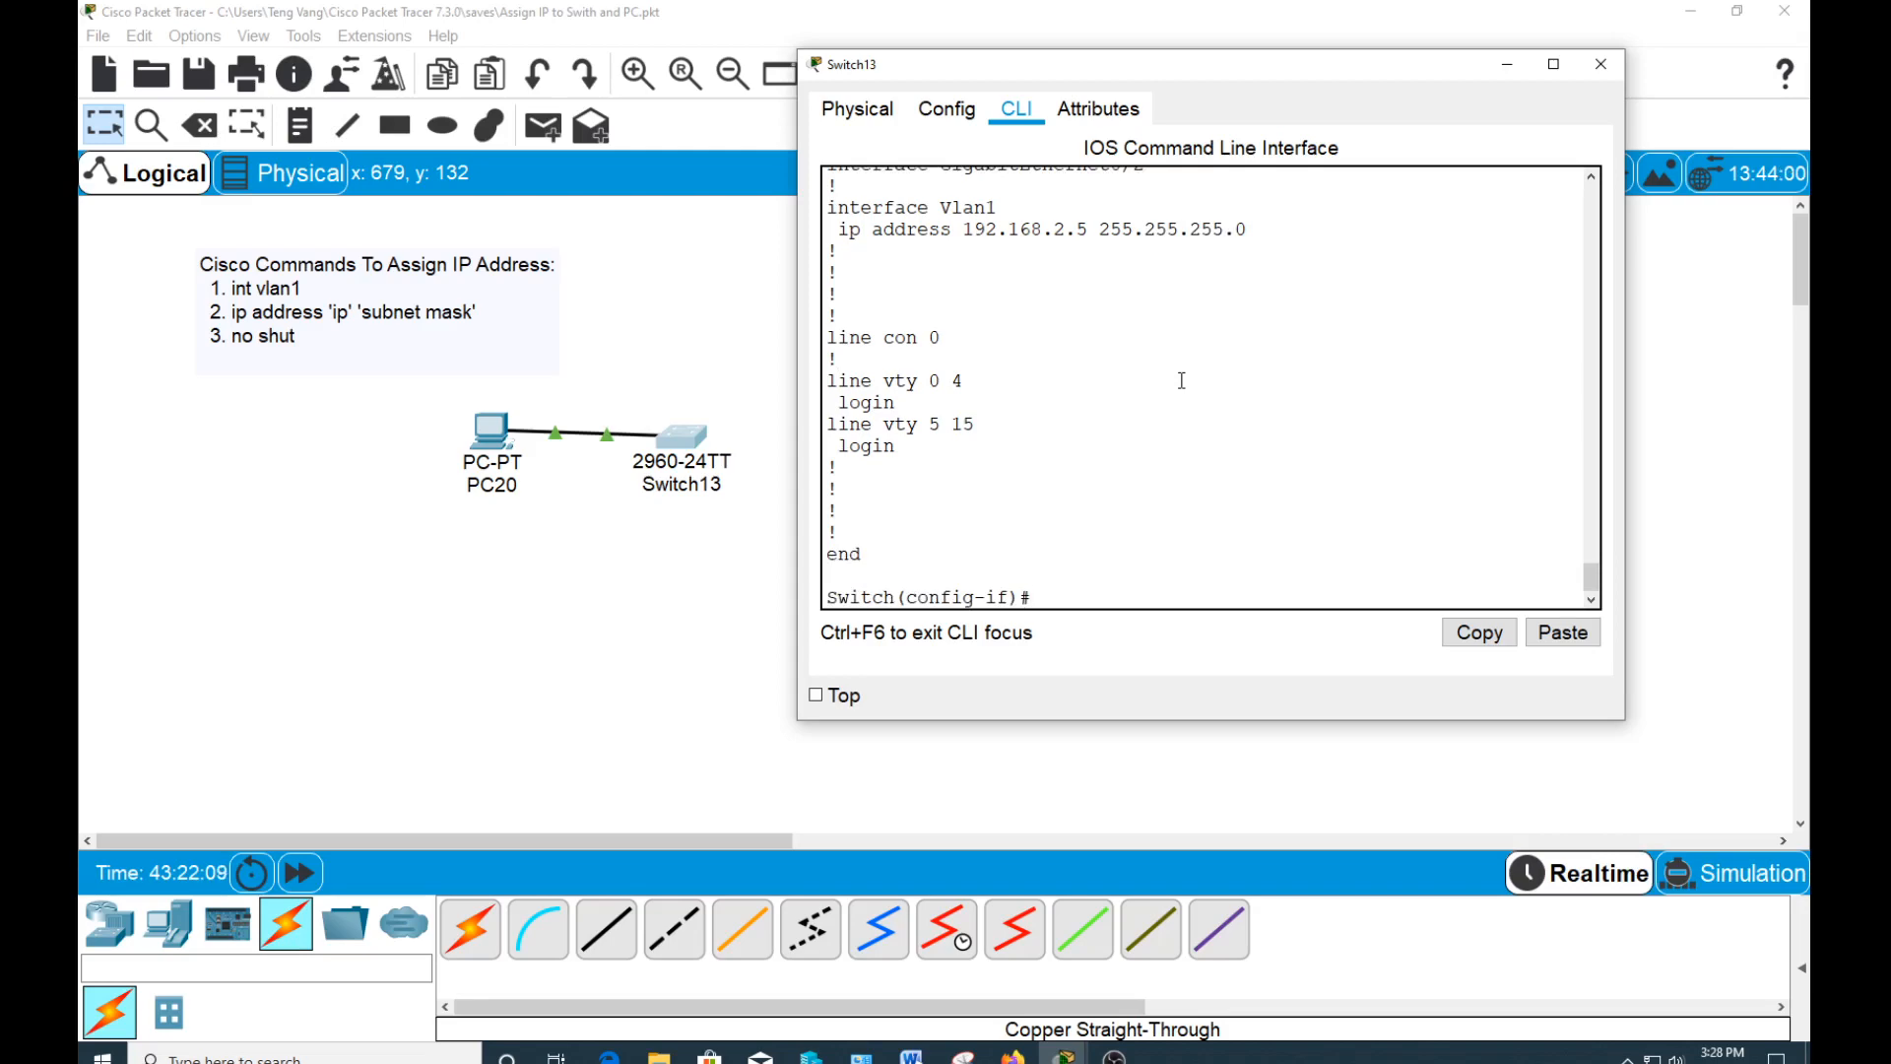
- Ping the switch at 192.168.2.5 from the command prompt of PC20
click(485, 450)
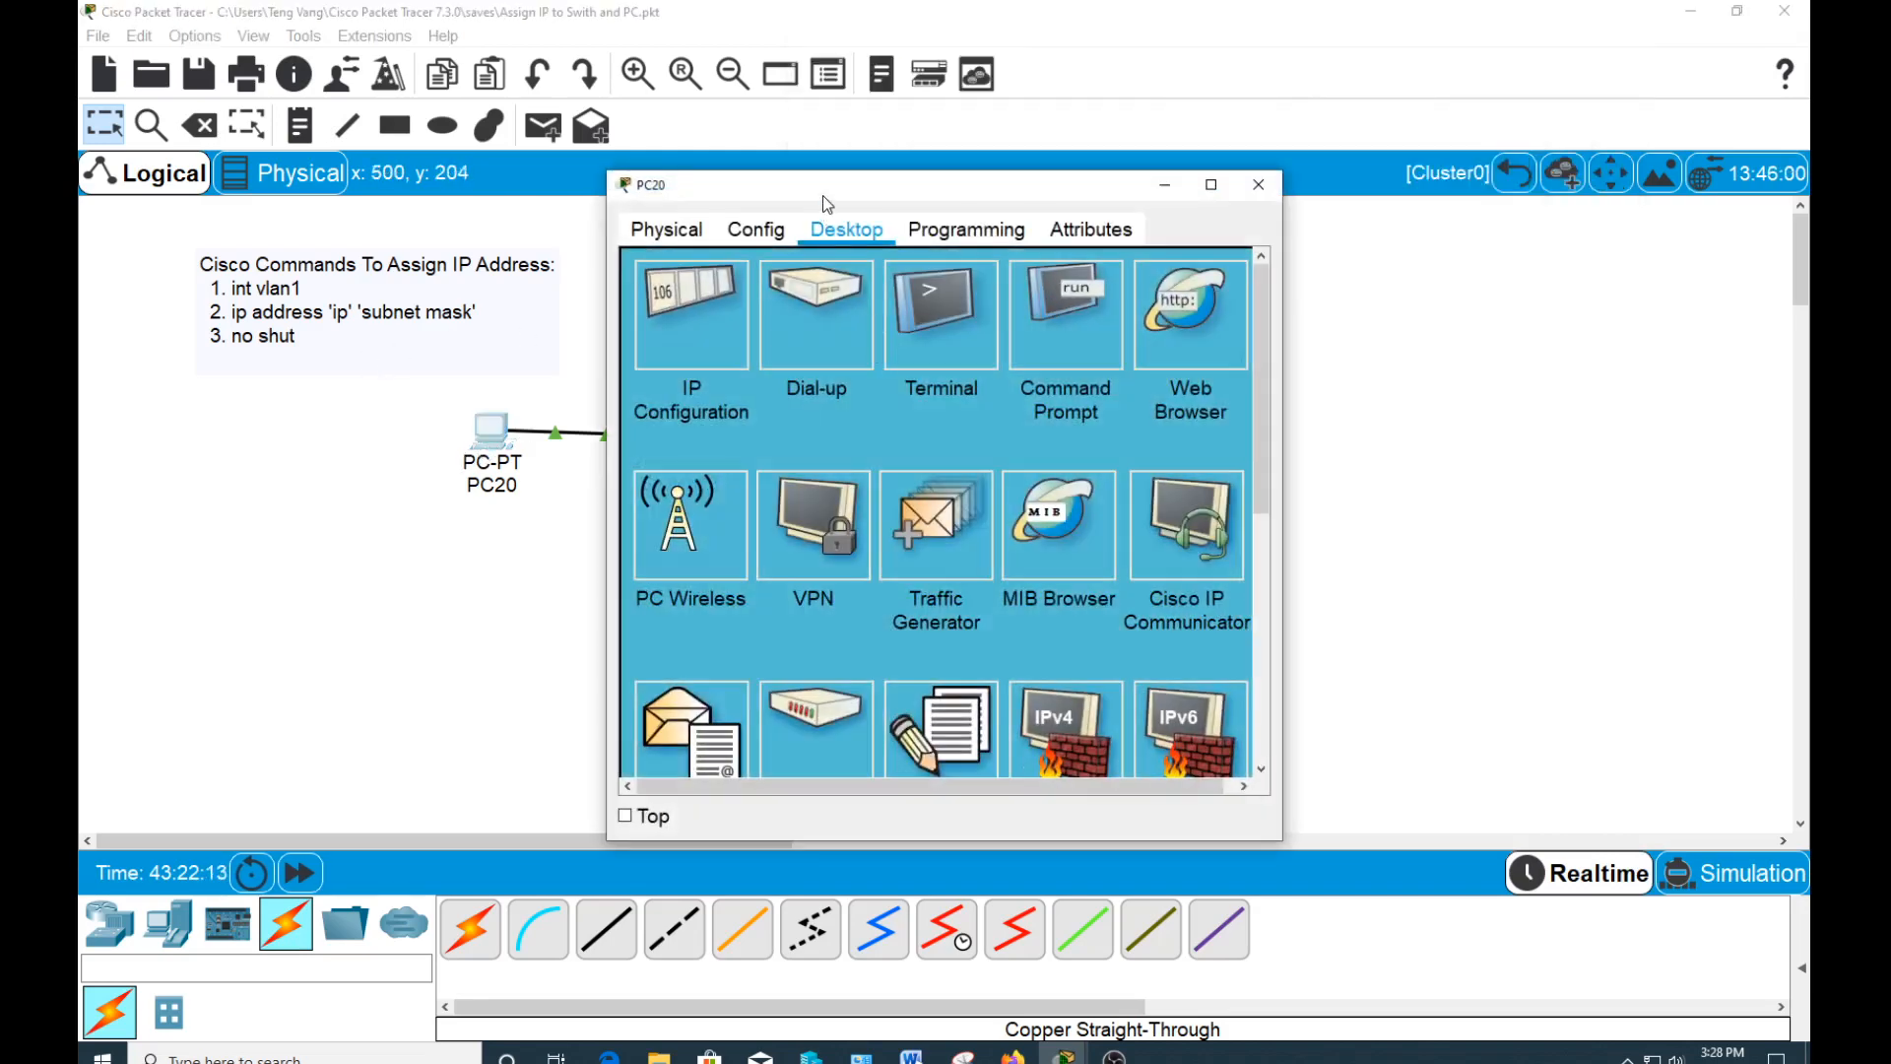
drag(823, 195, 985, 157)
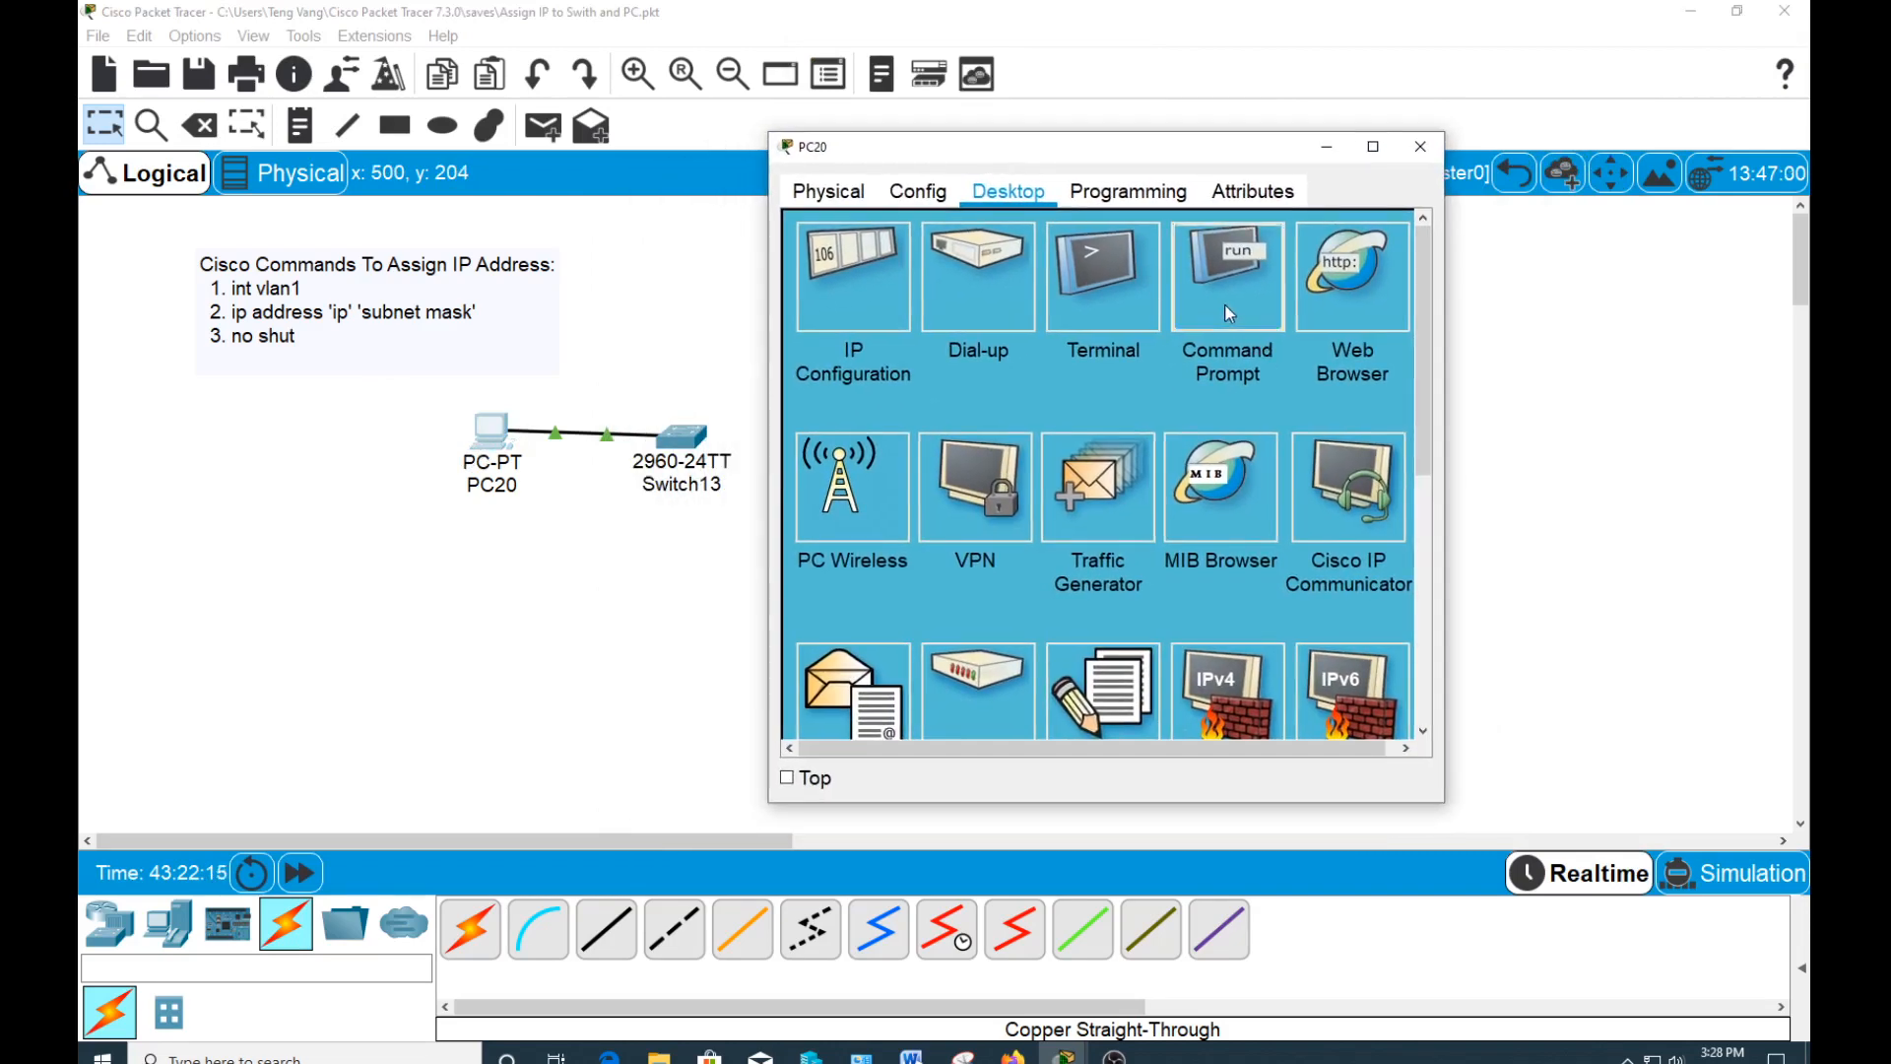
click(1229, 313)
drag(1007, 156, 1070, 149)
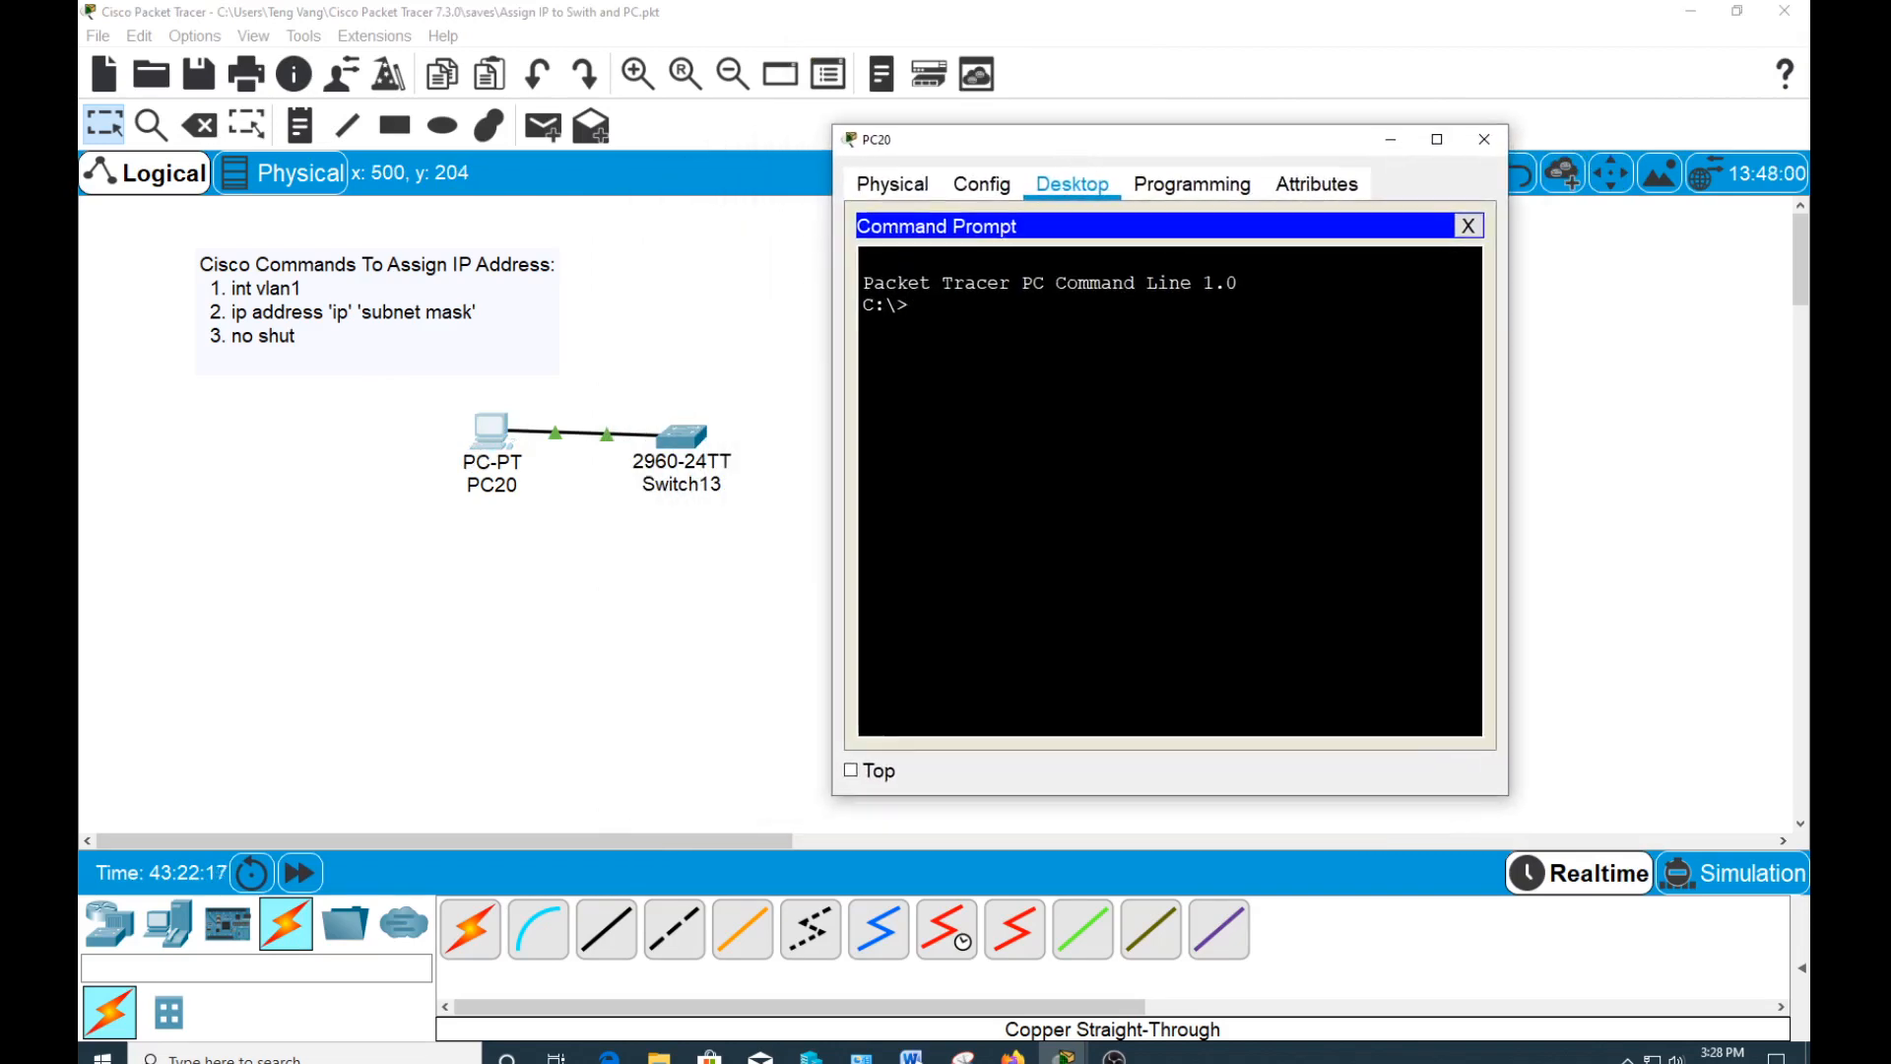
text(ping)
text(192)
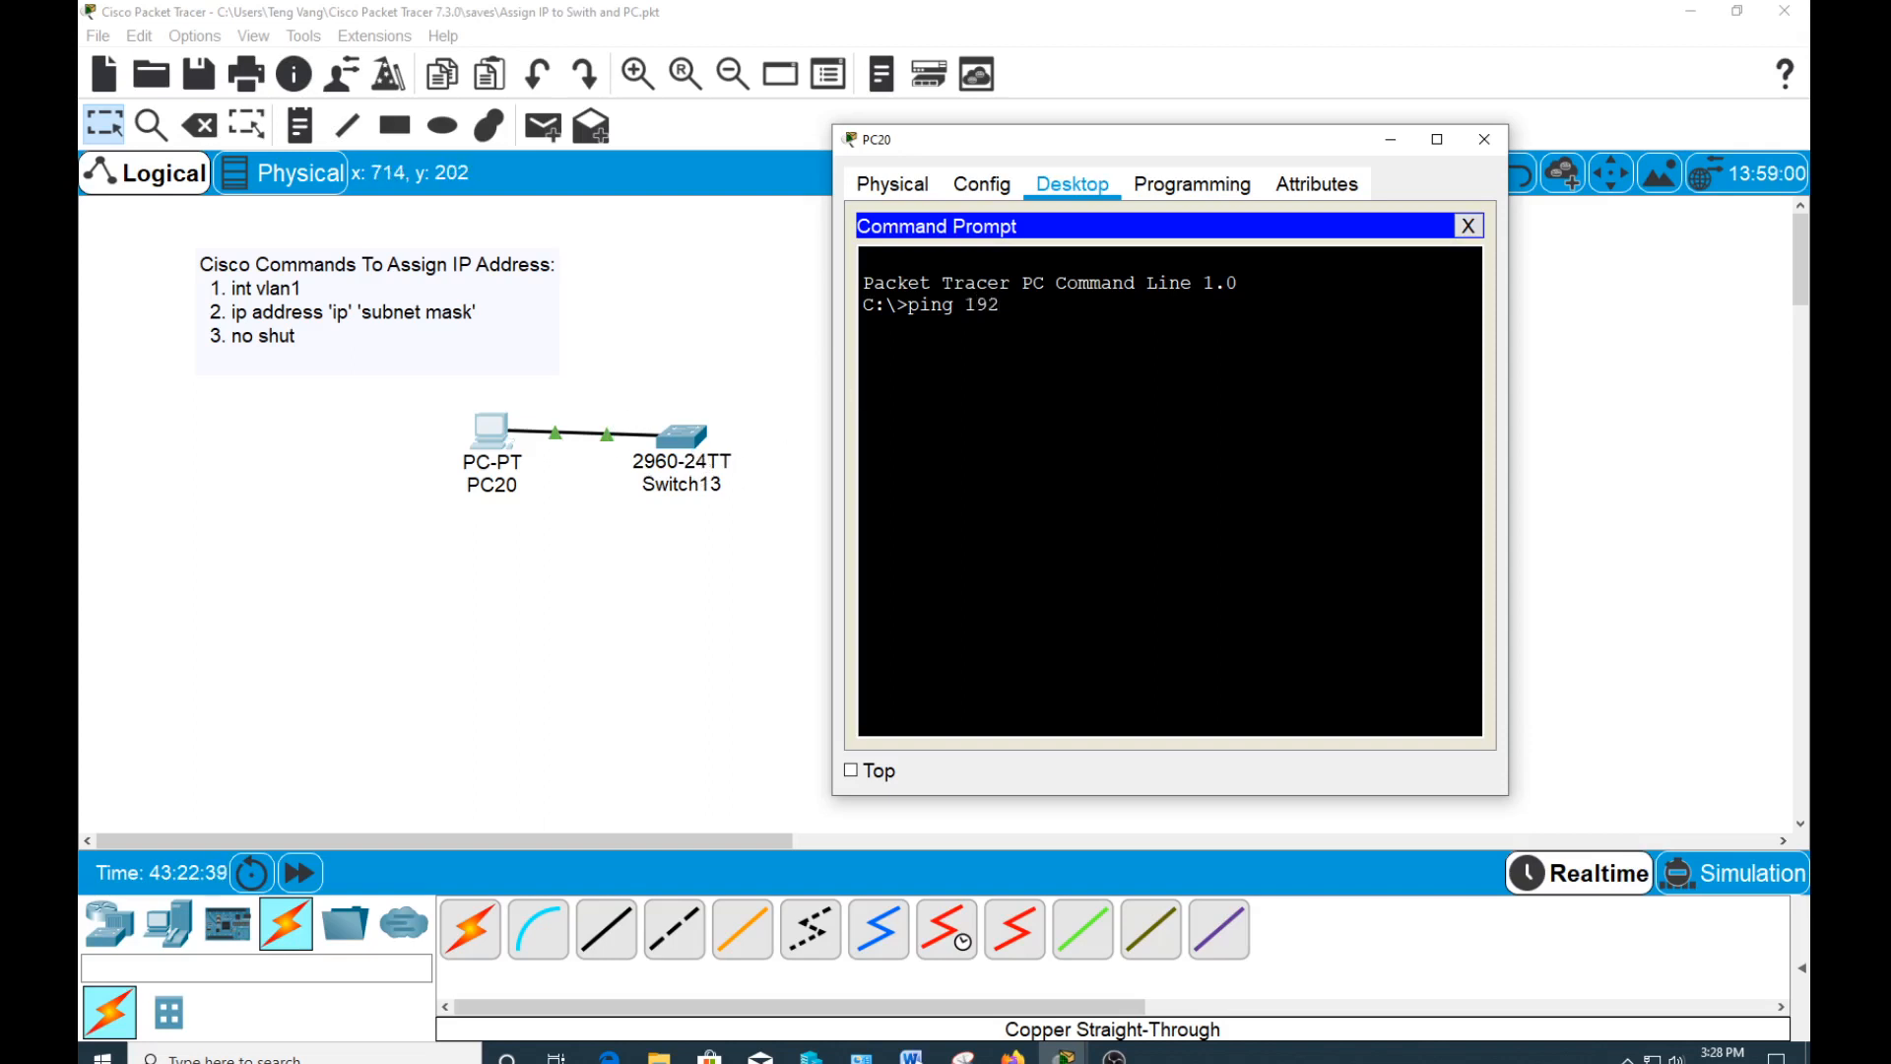
text(.168.2.5)
key(Return)
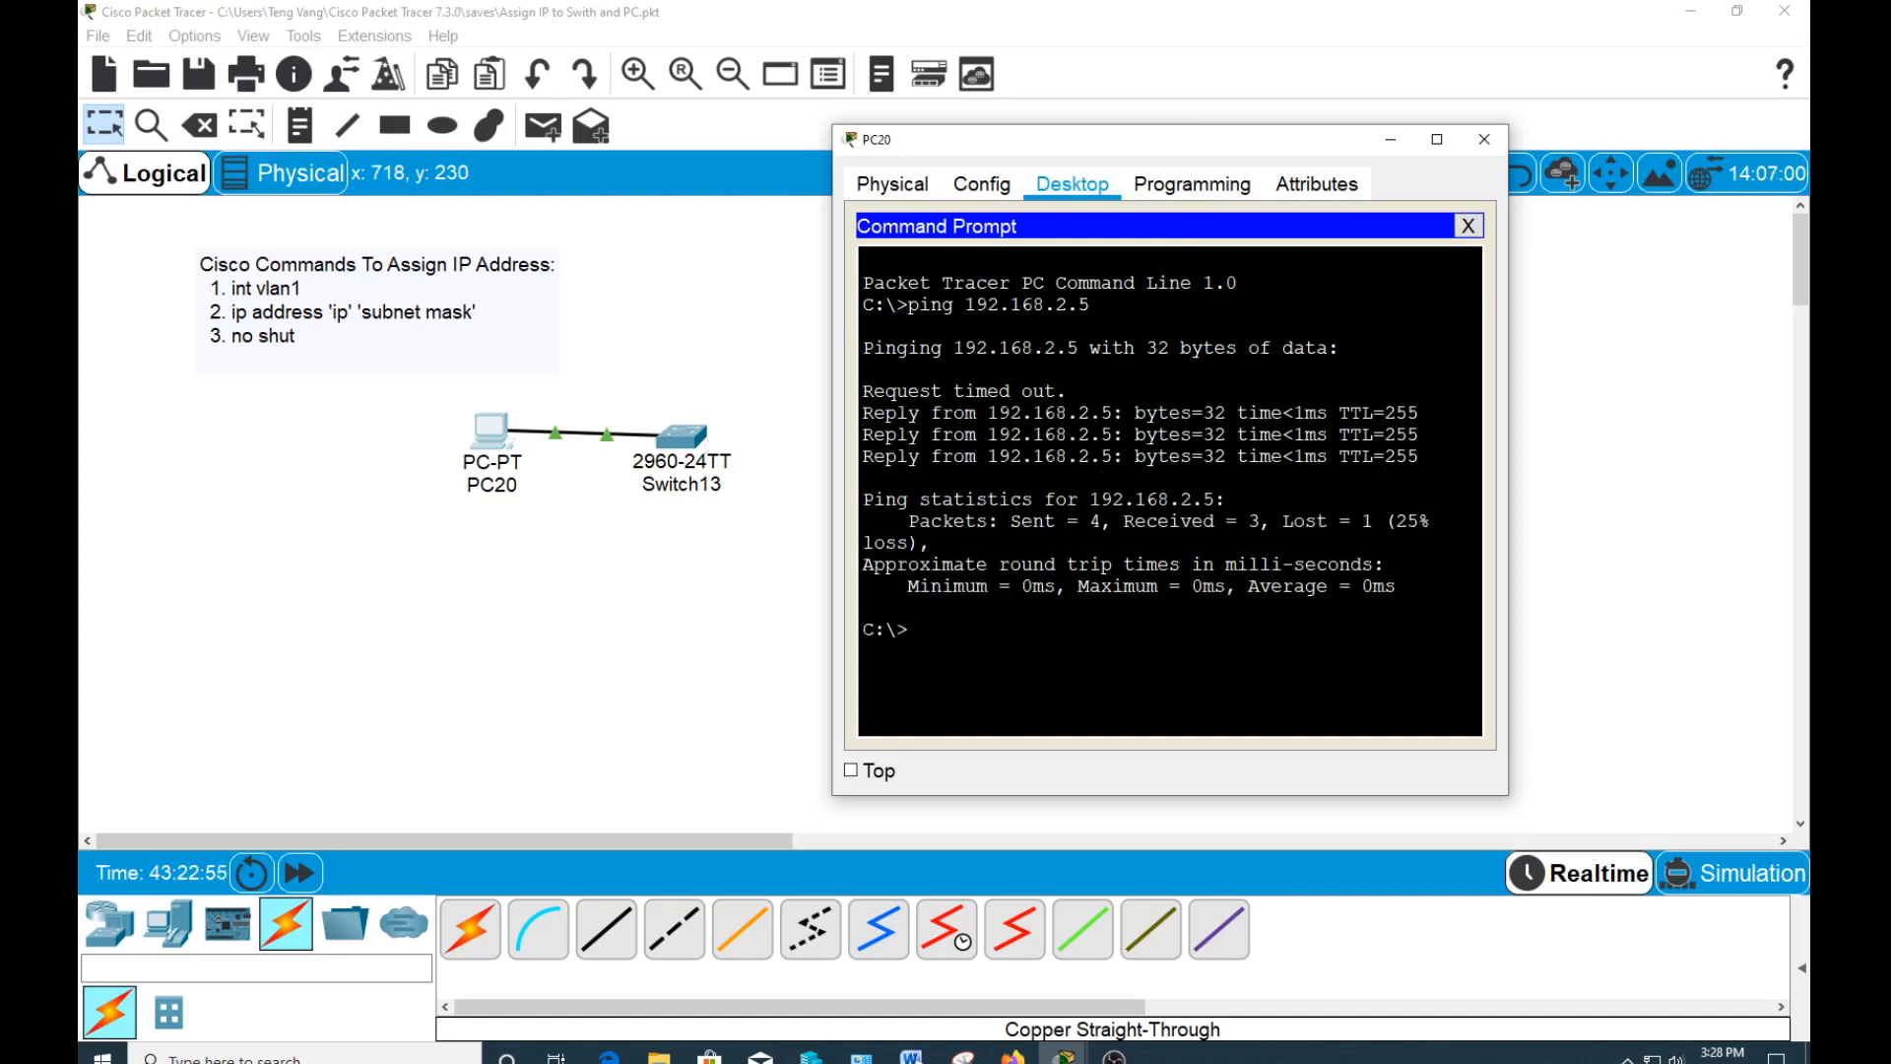
- Repeat the ping to 192.168.2.5 and close the PC20 window
key(Up)
key(Return)
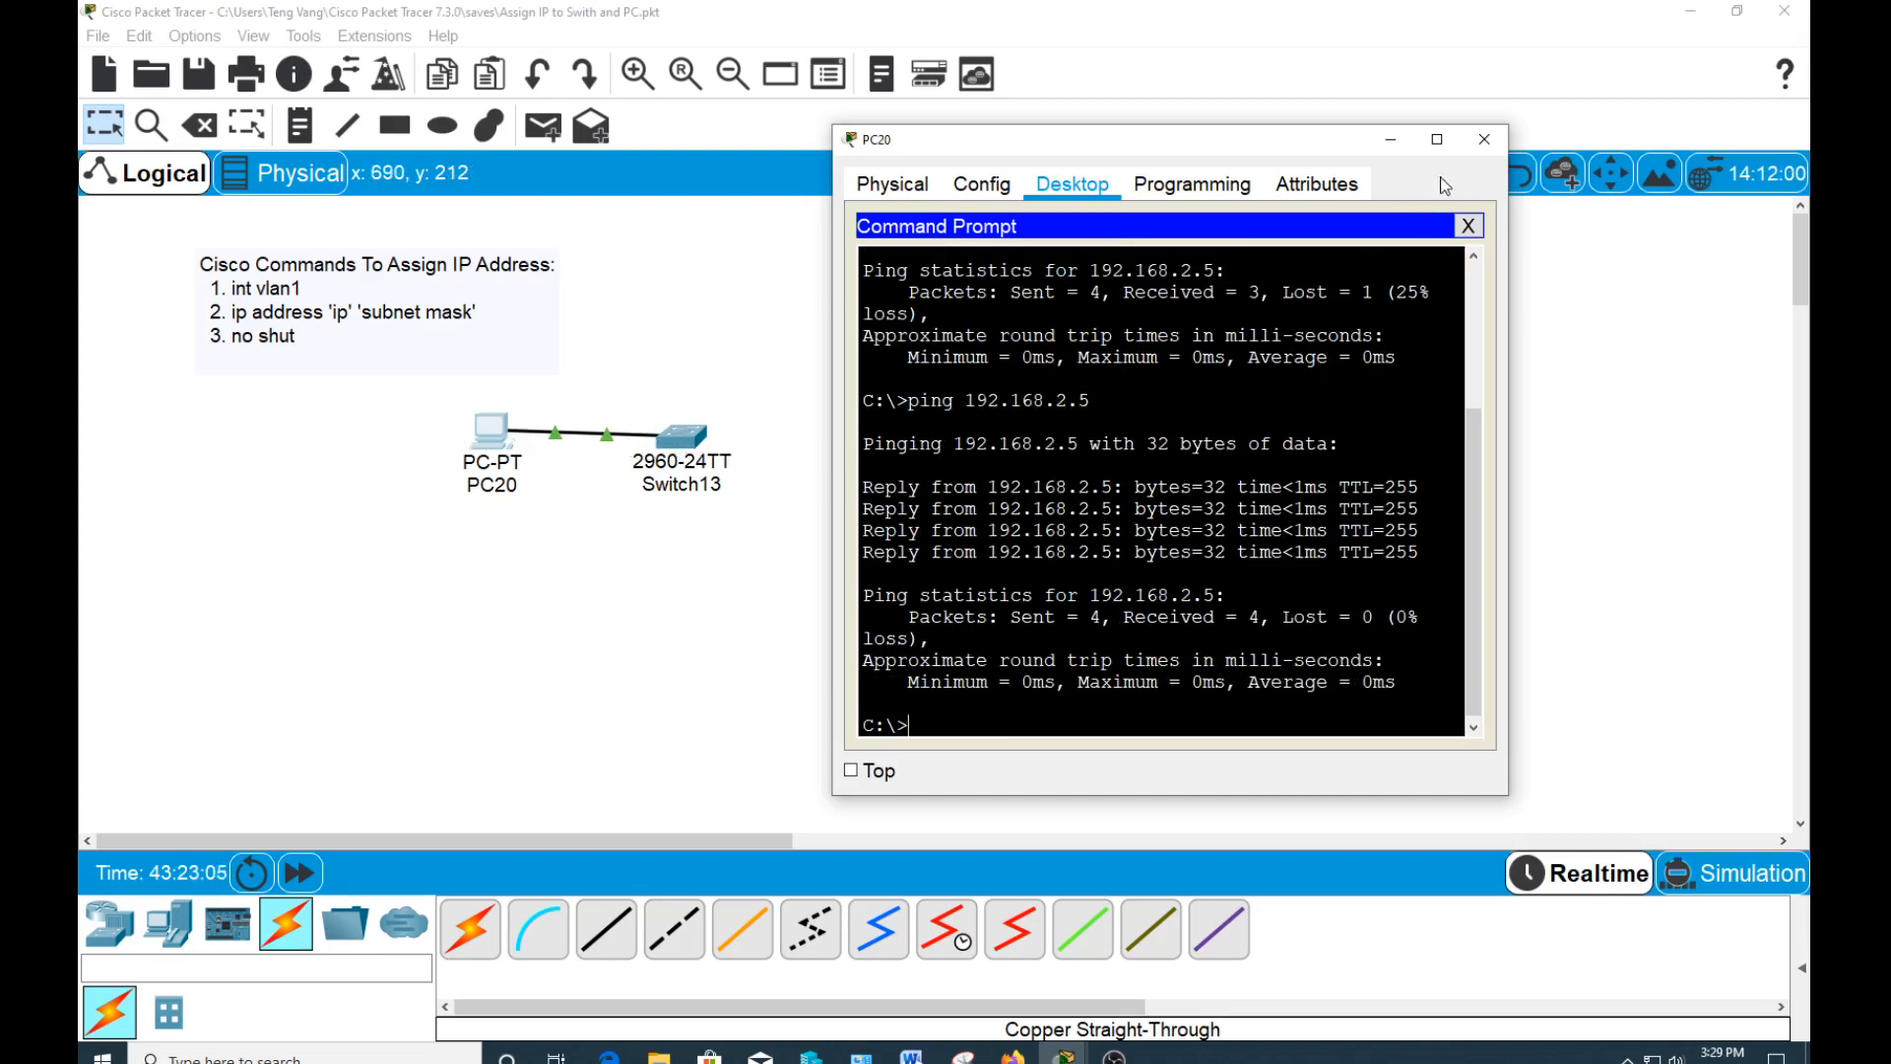
click(1479, 145)
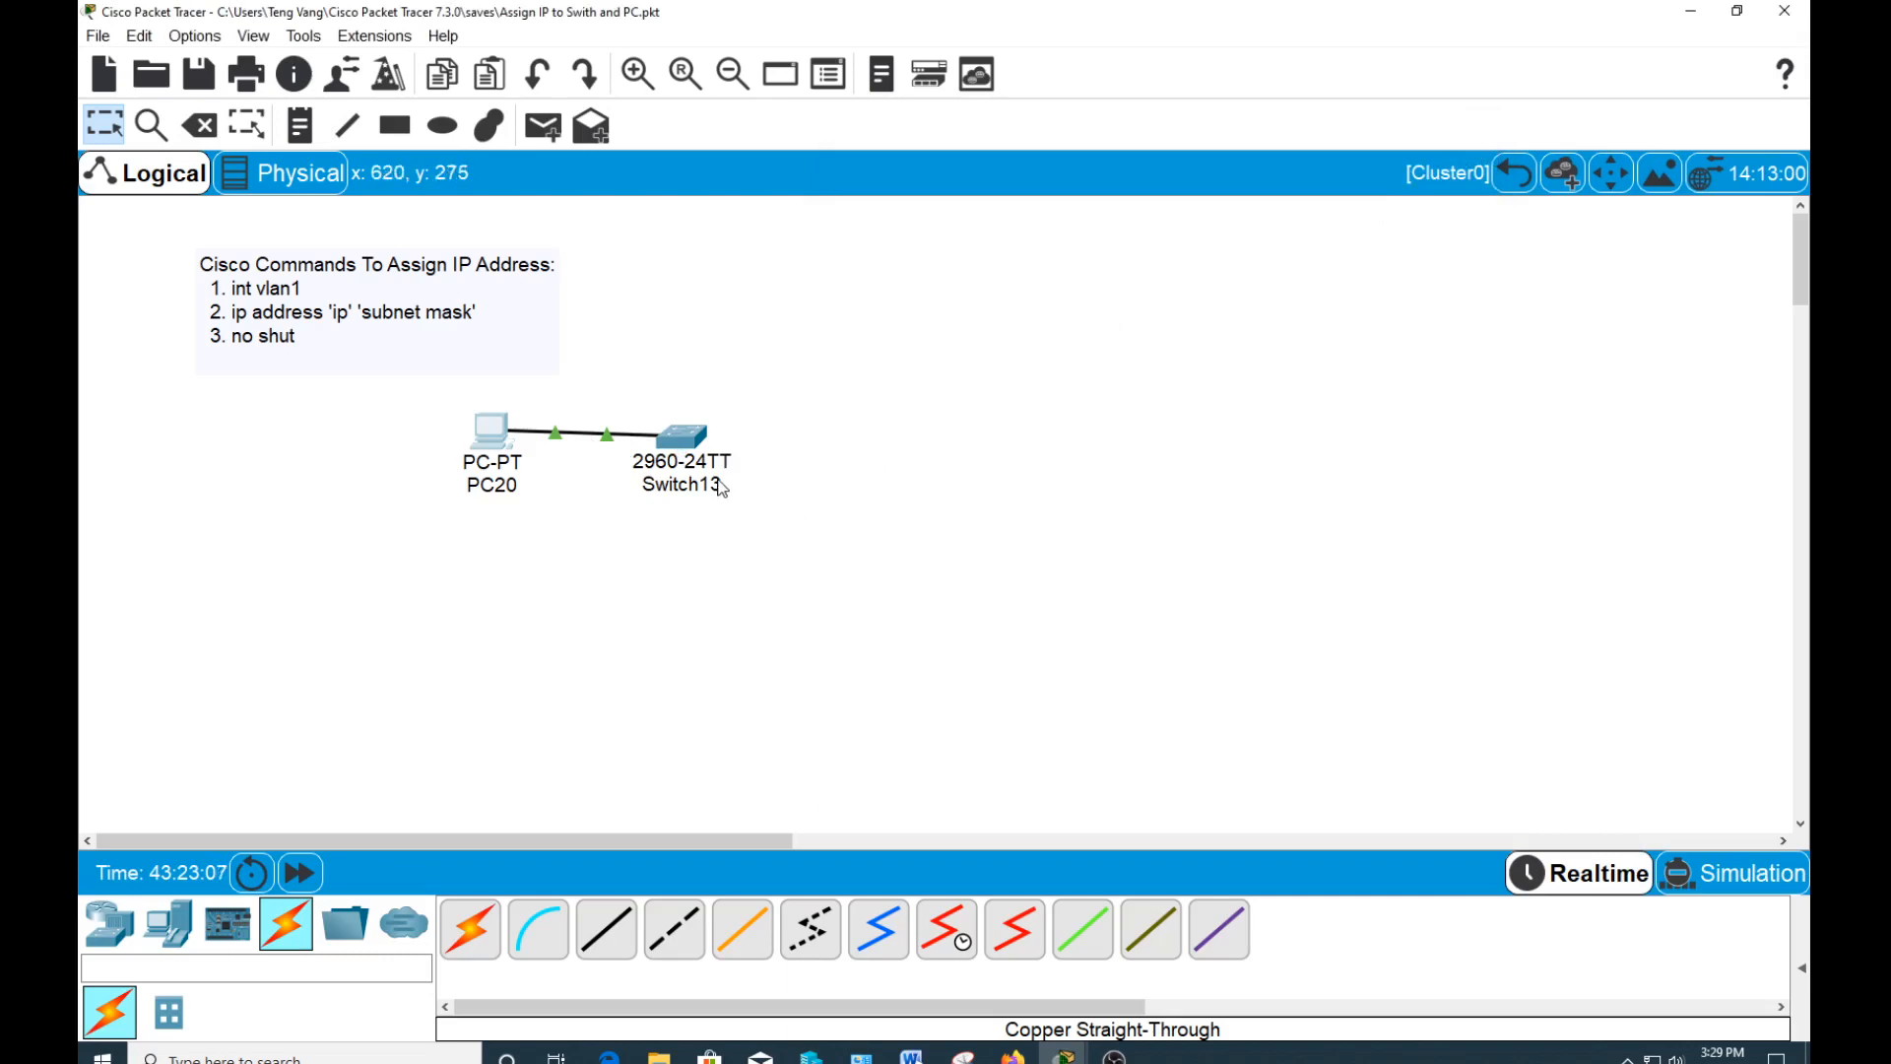
- Return to the Switch13 command line and leave interface configuration mode with the exit command
click(692, 460)
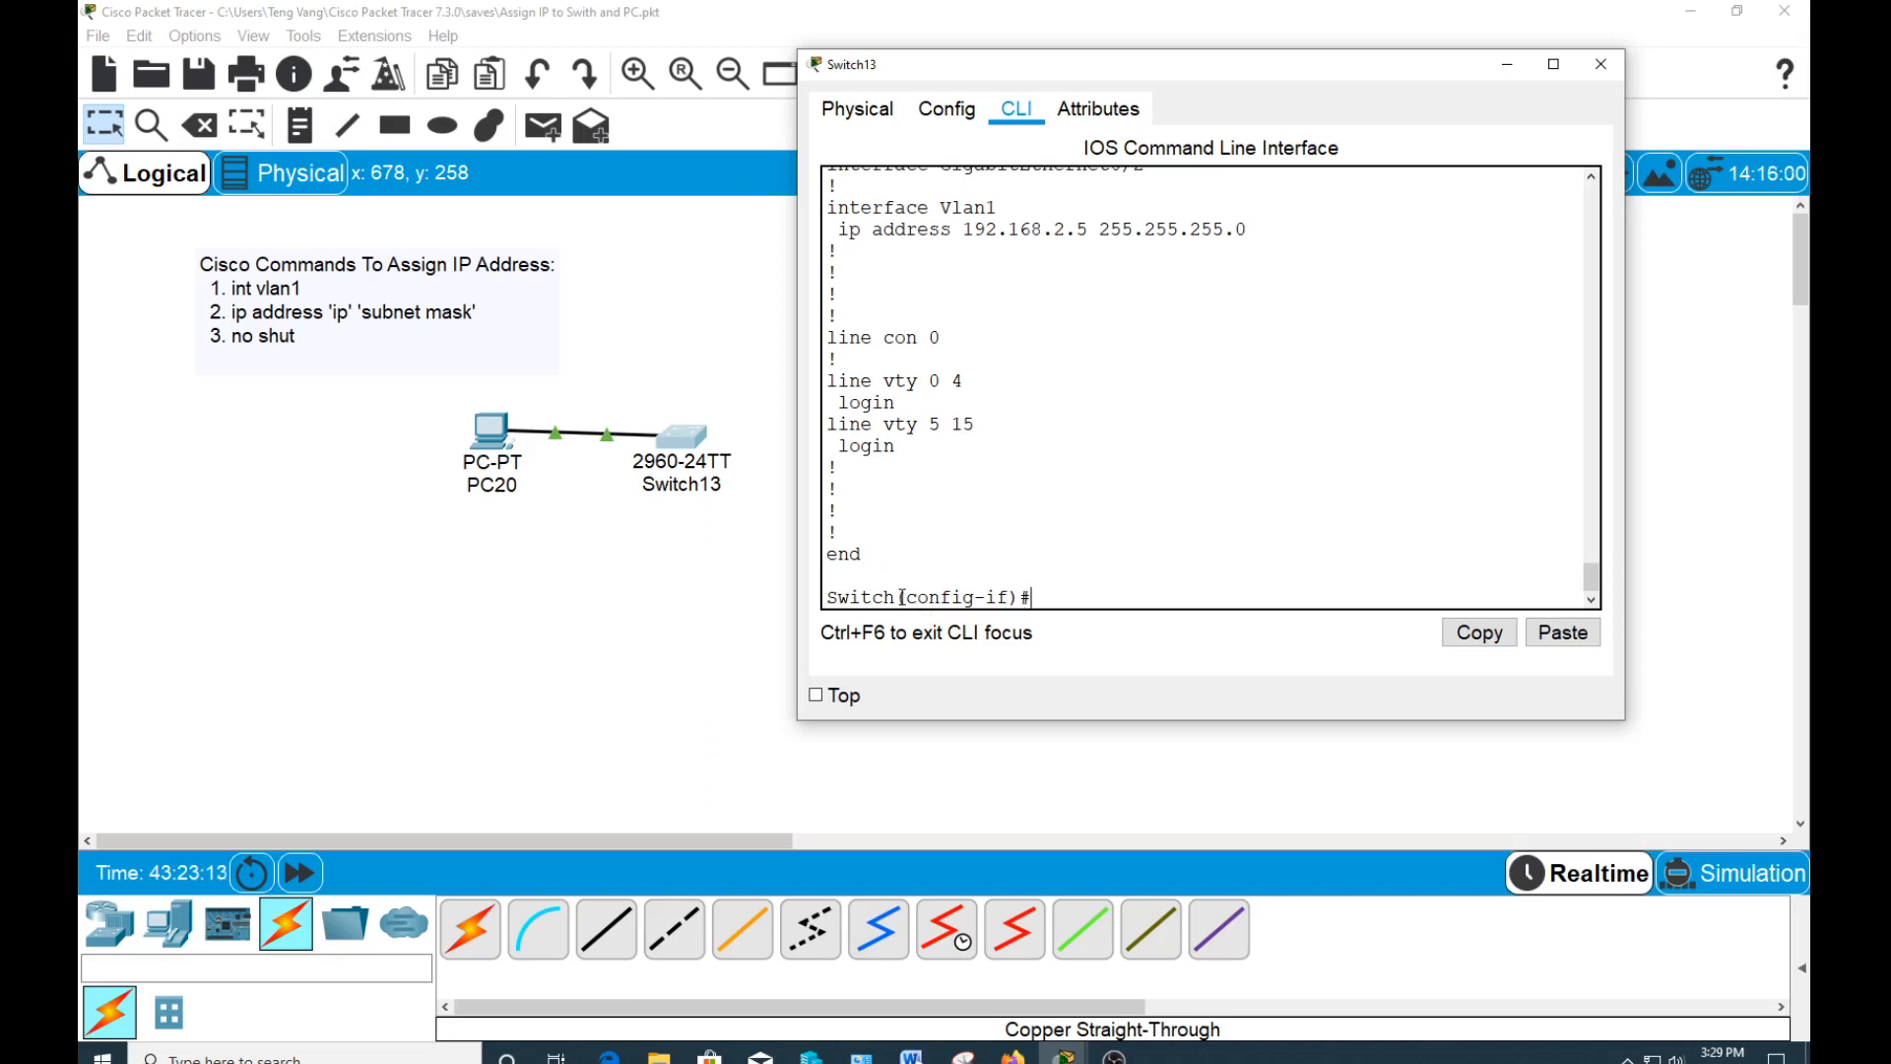
drag(898, 597, 825, 597)
click(1165, 589)
text(exit)
key(Return)
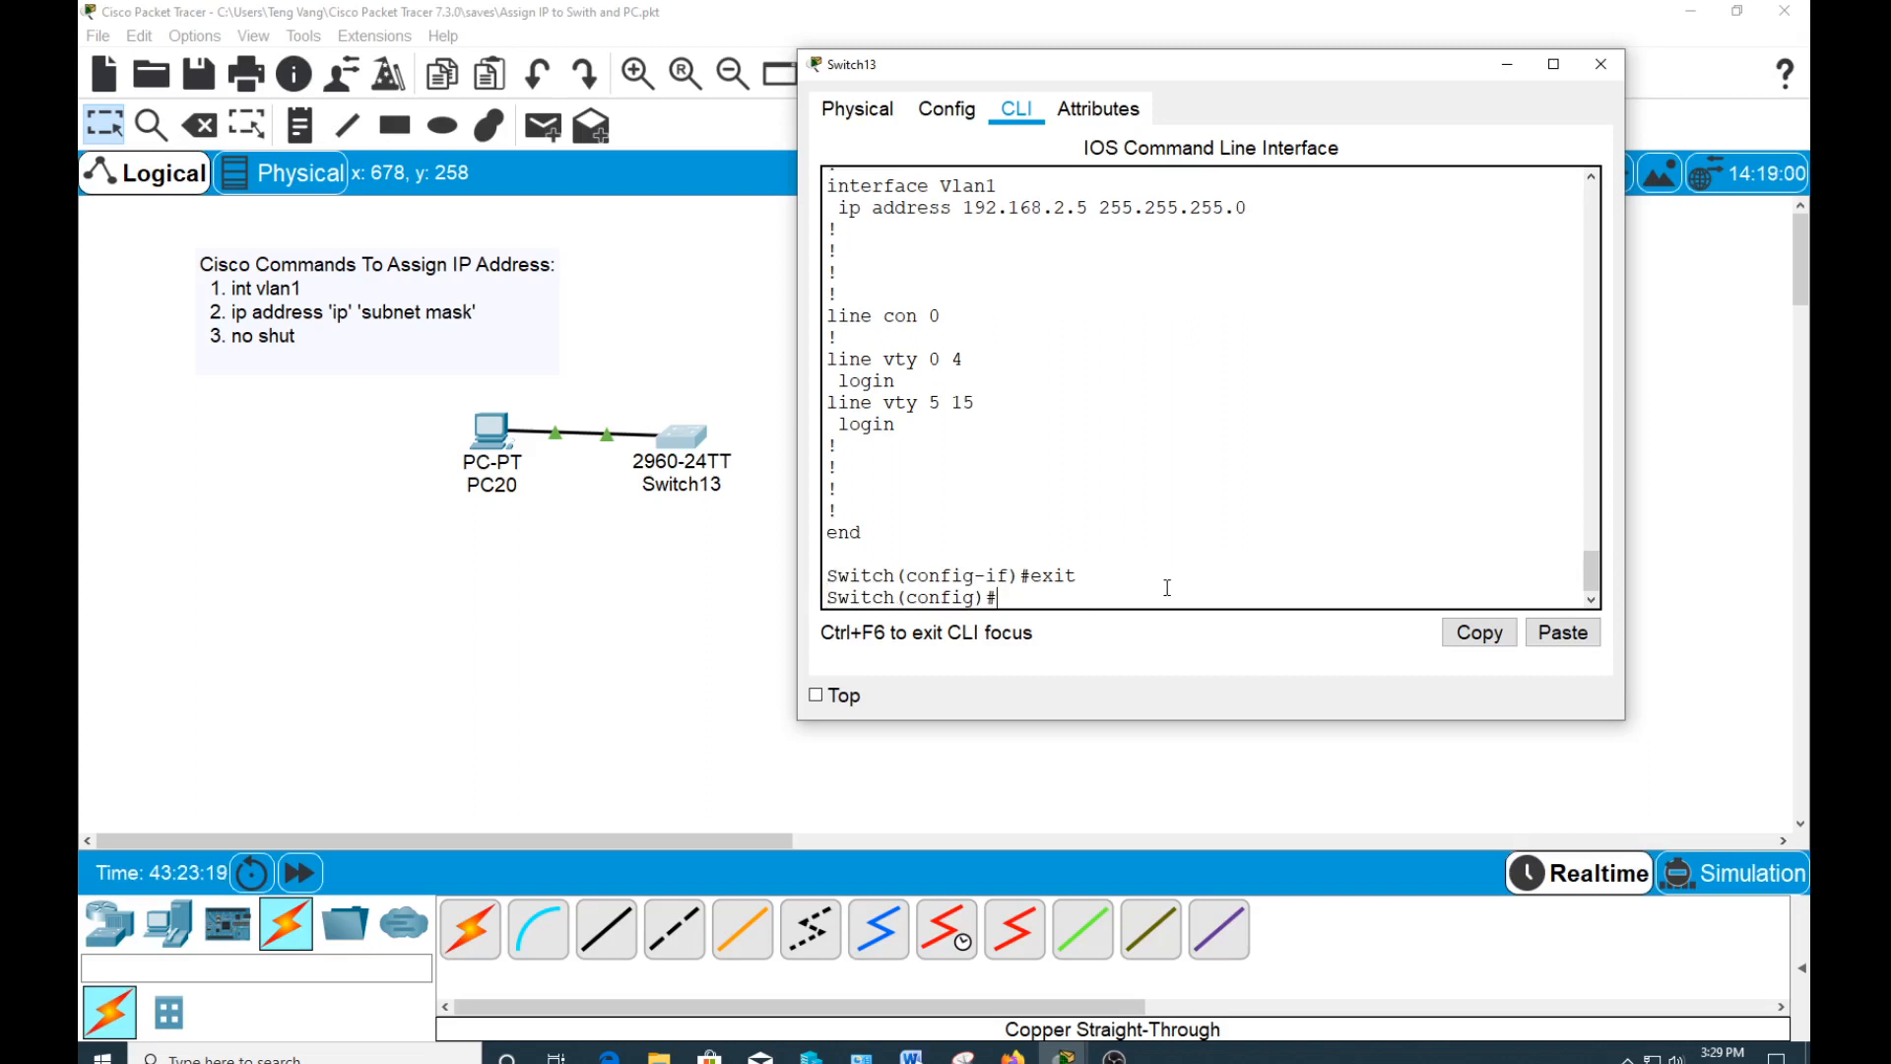
- List the available global configuration commands with ? and check the syntax of the hostname command with hostname ?
text(?)
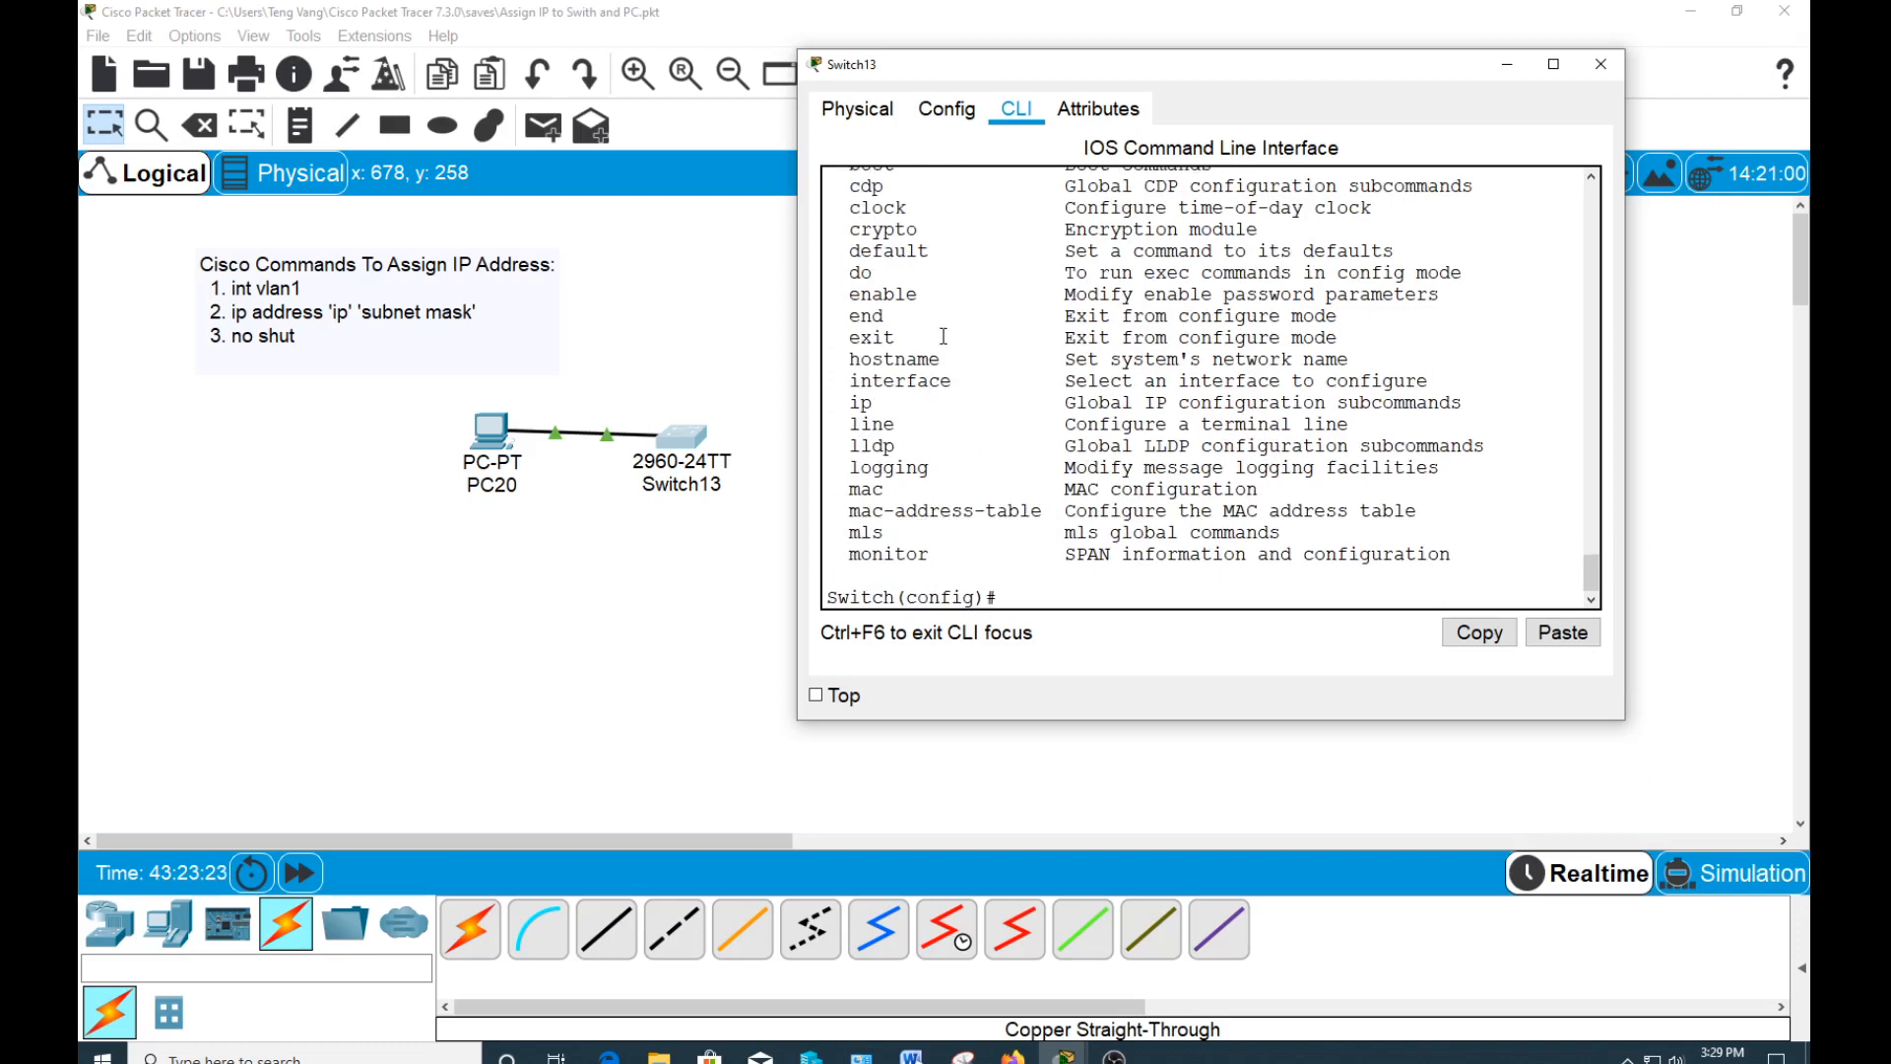
drag(942, 359, 849, 360)
click(1100, 582)
text(hostname ?)
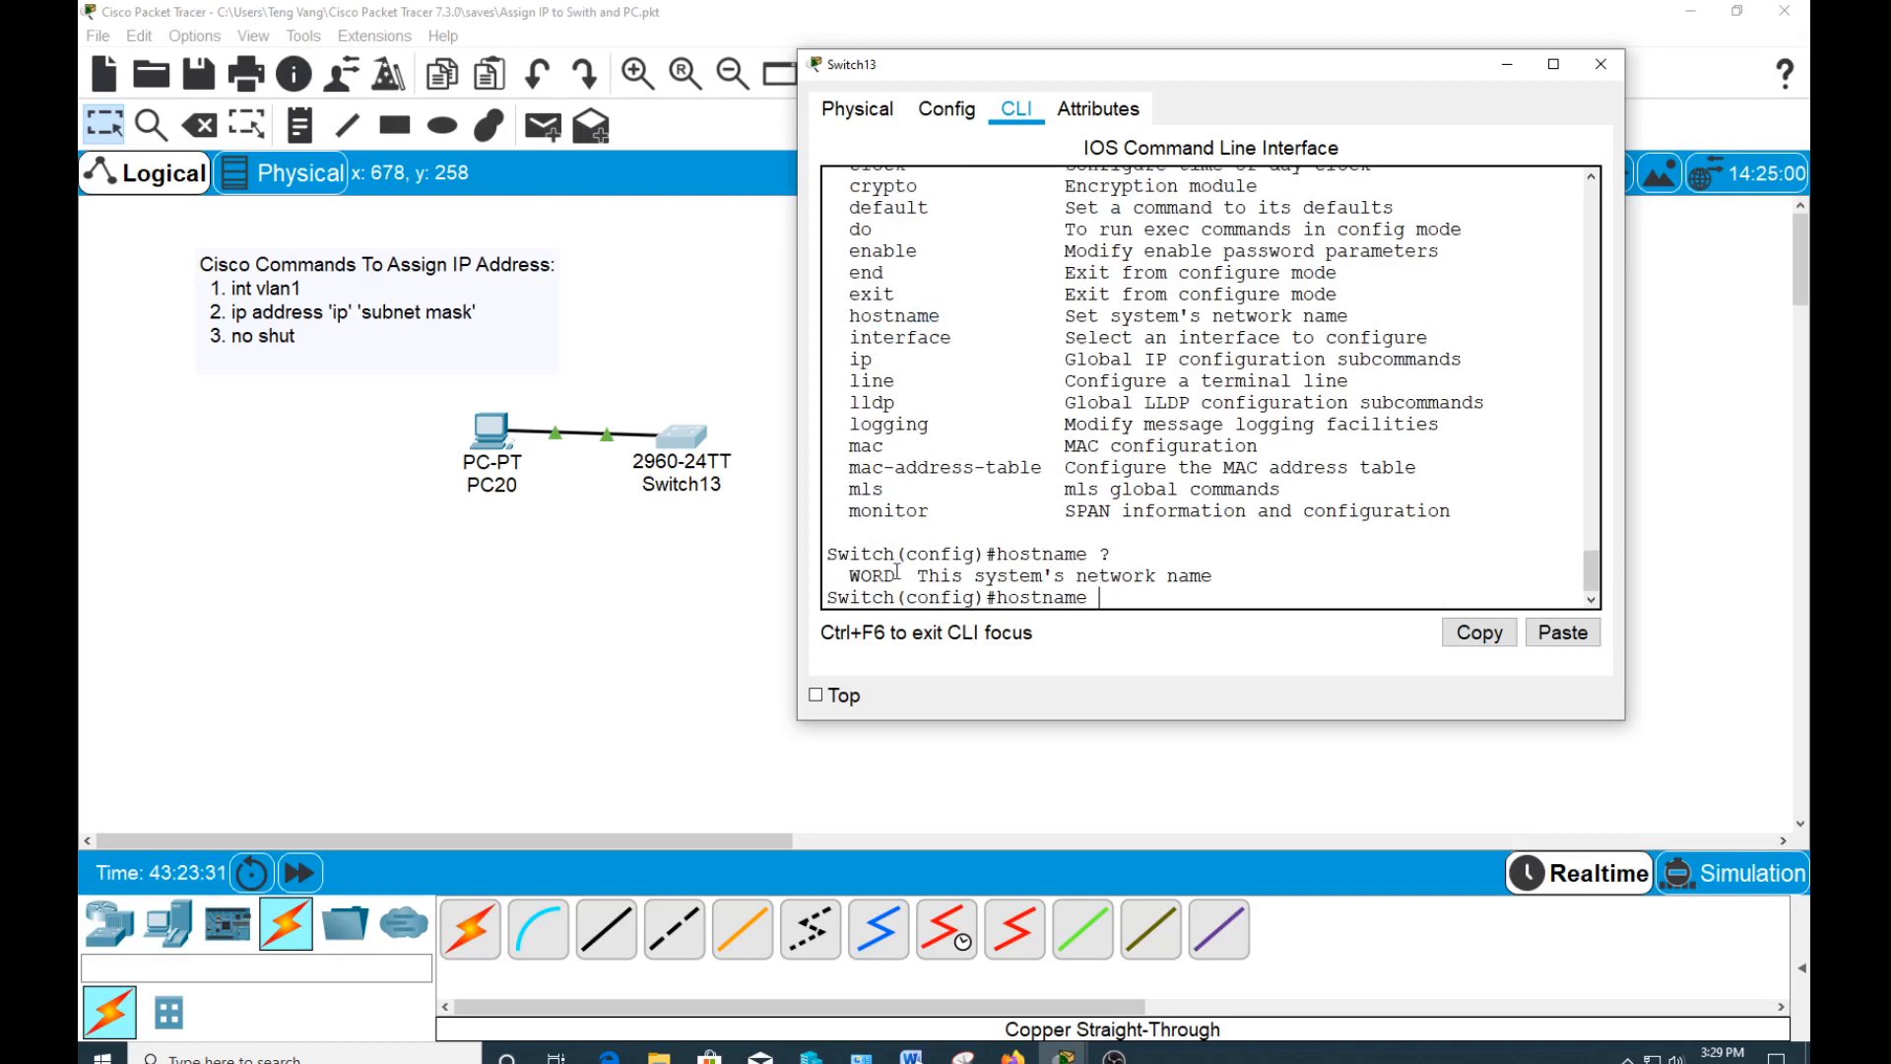
drag(897, 571, 849, 575)
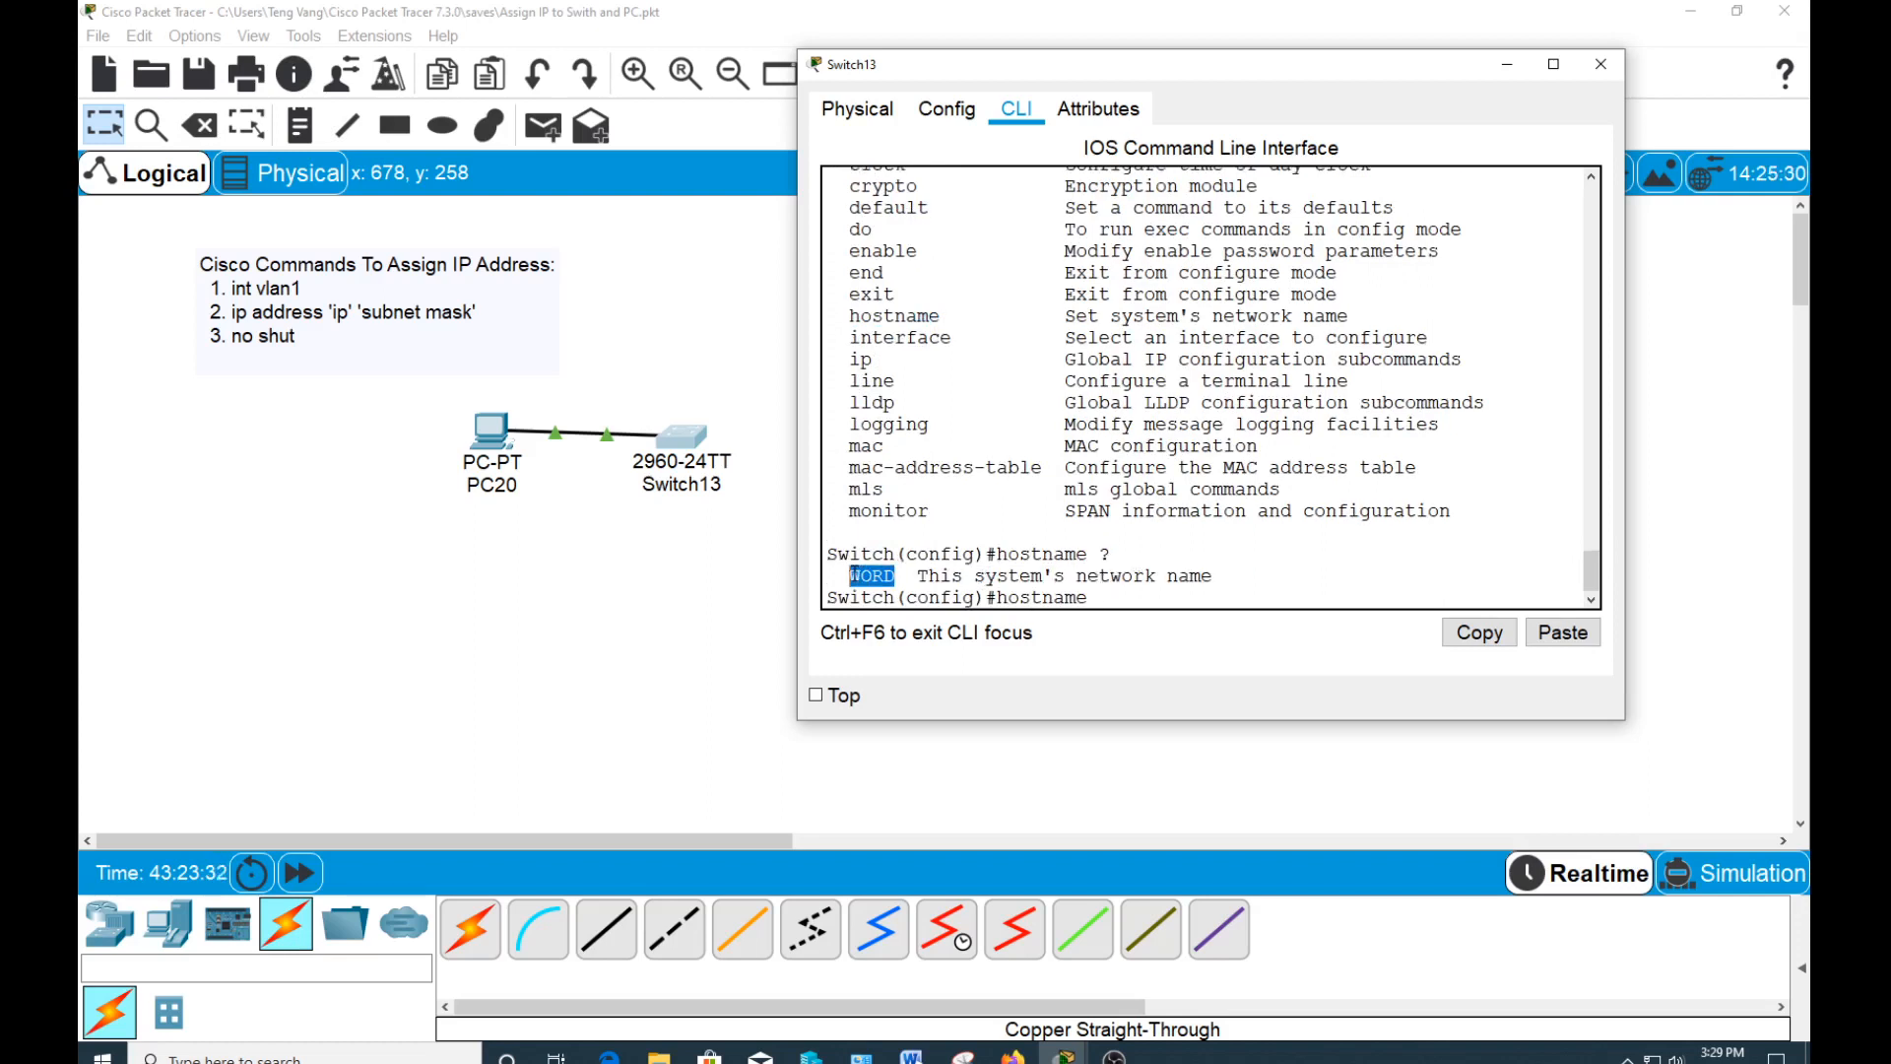
- Set the switch's hostname to SW1 and leave global configuration mode with the exit command
click(1130, 595)
text(SW1)
key(Return)
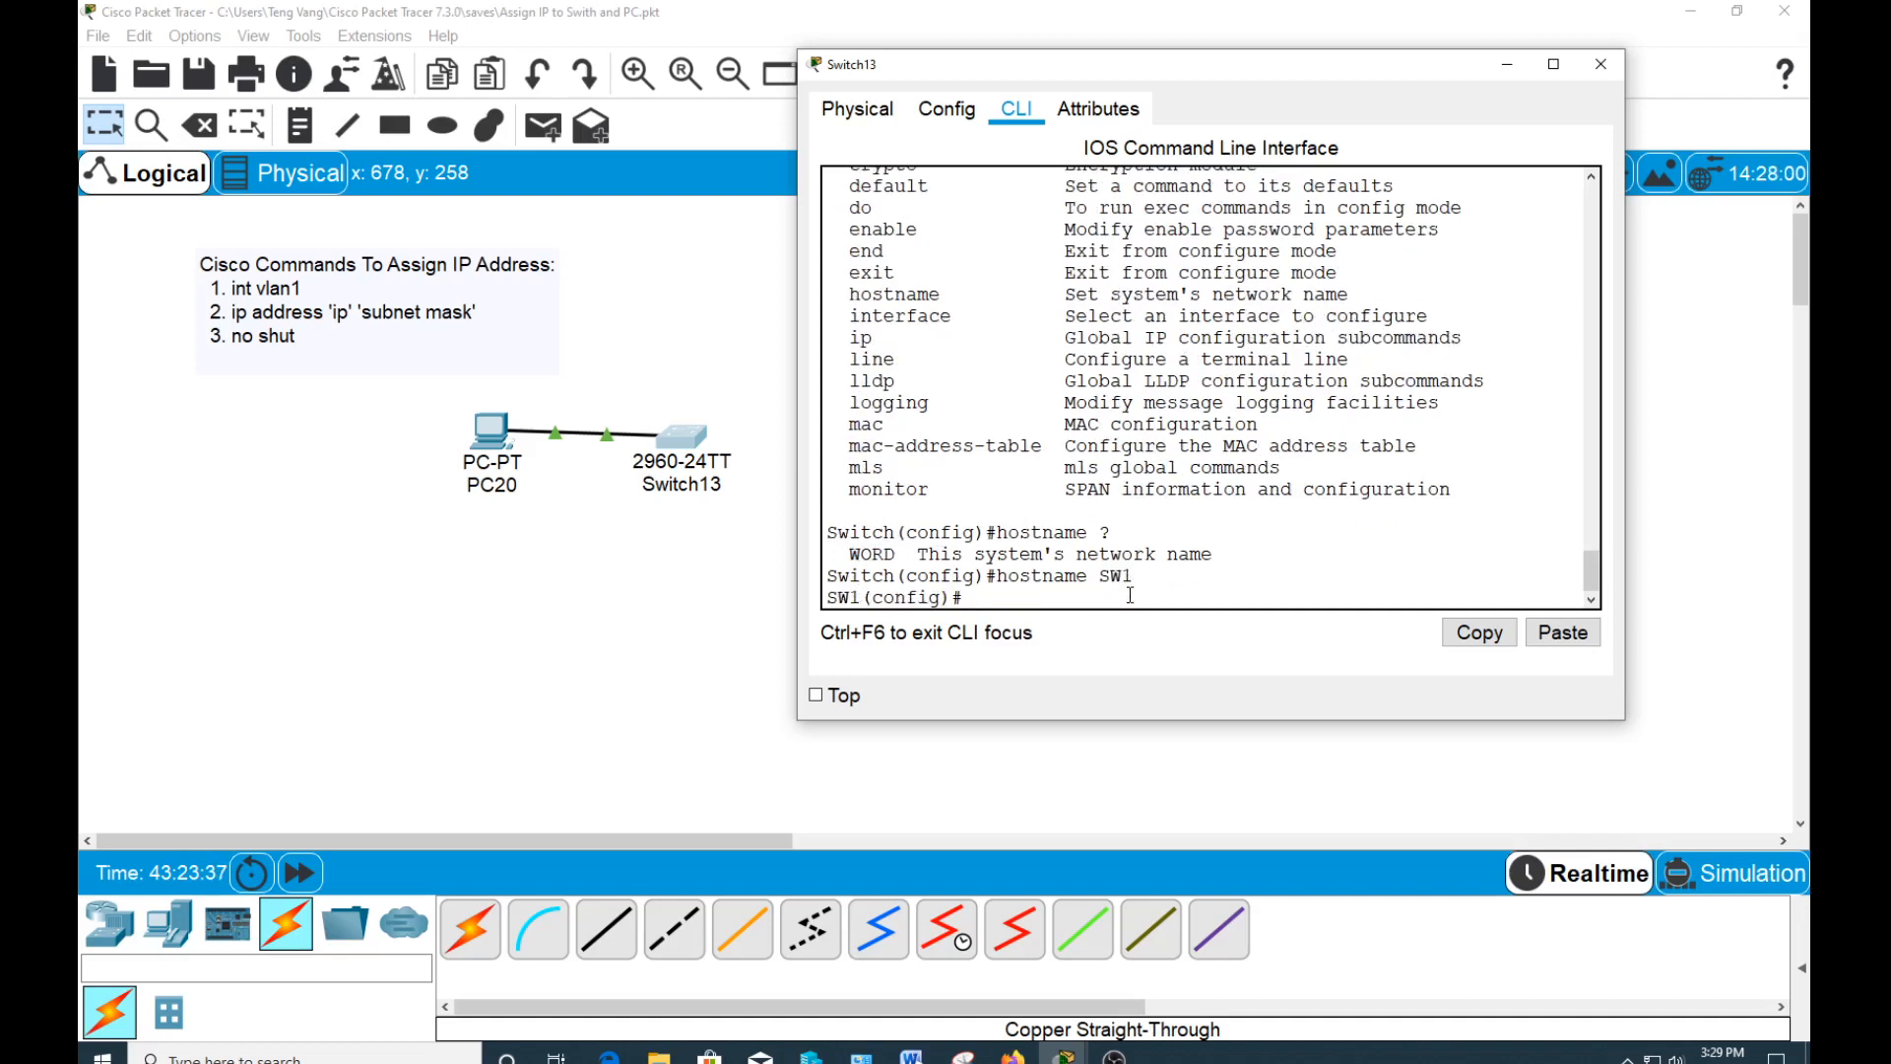
drag(896, 575, 828, 598)
click(1012, 598)
text(exit)
key(Return)
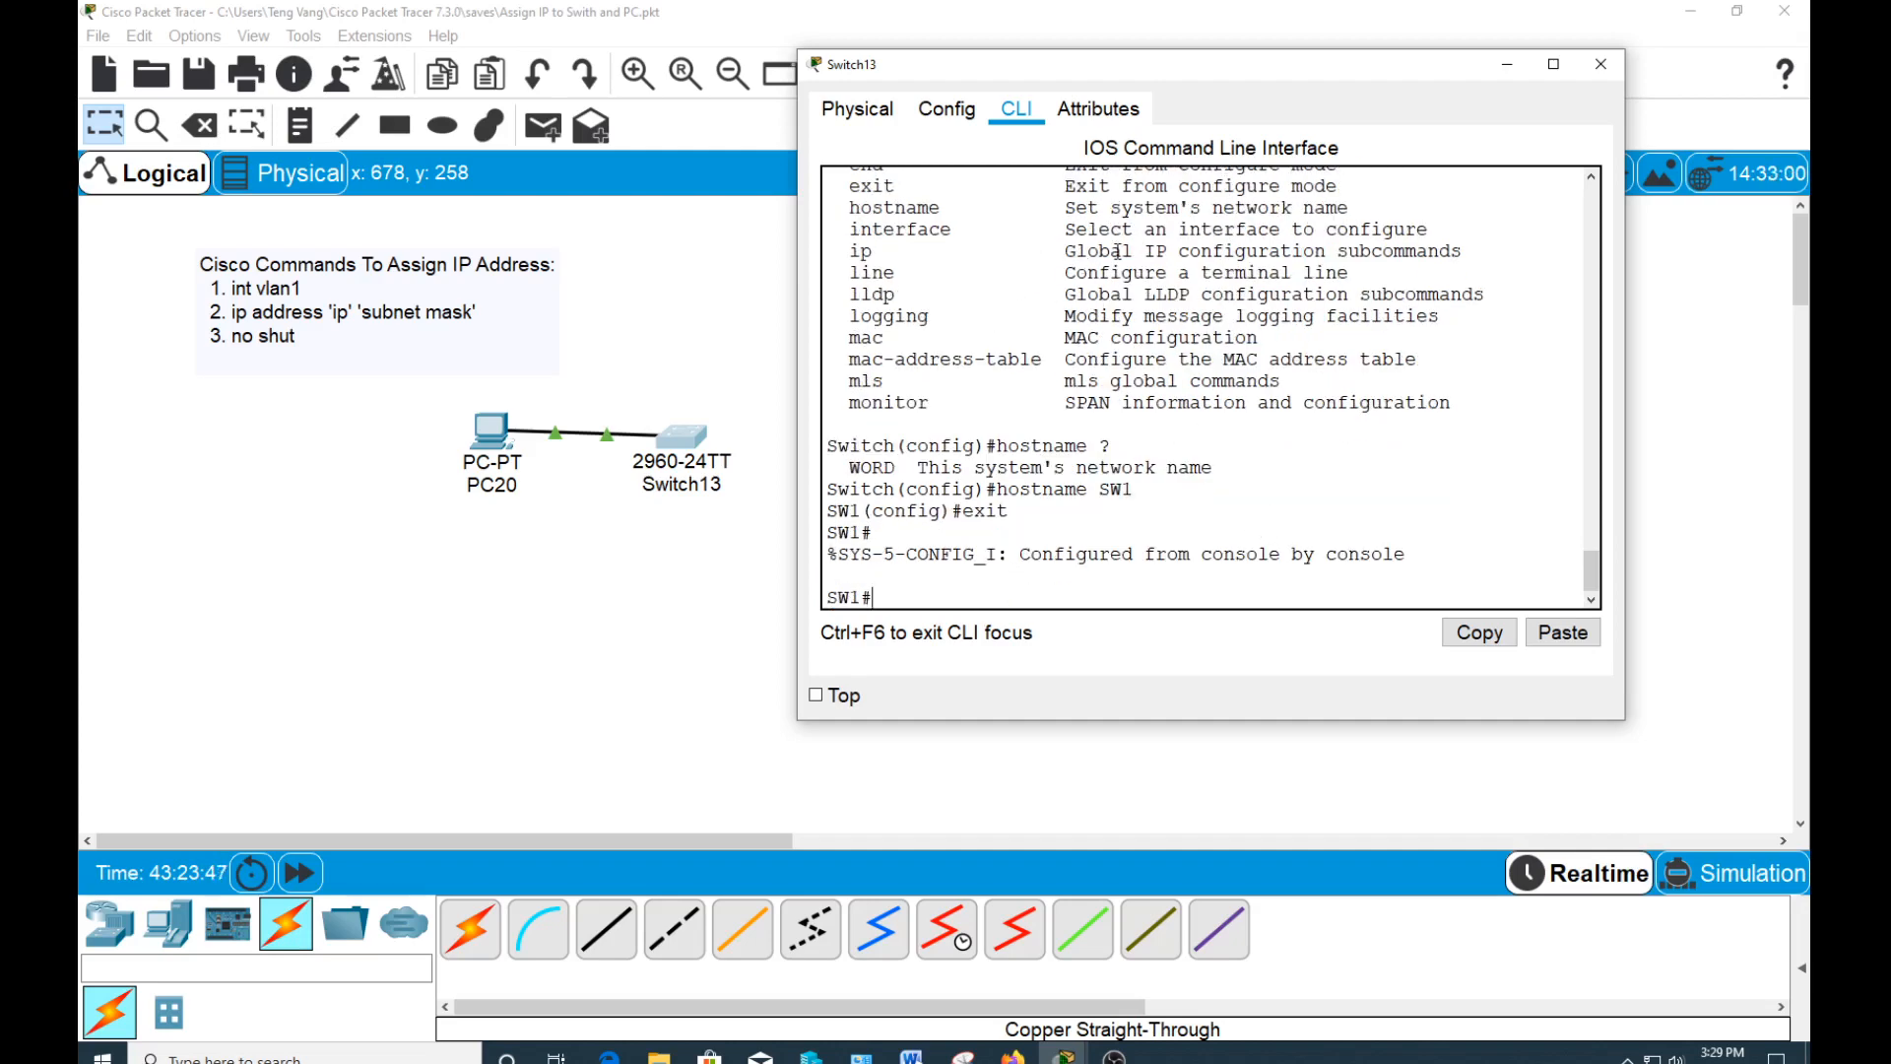
- Save the switch configuration with copy run start, accepting the default destination filename startup-config, and close the Switch13 window
scroll(1117, 251, up, 2)
scroll(1117, 251, up, 2)
scroll(1118, 252, down, 4)
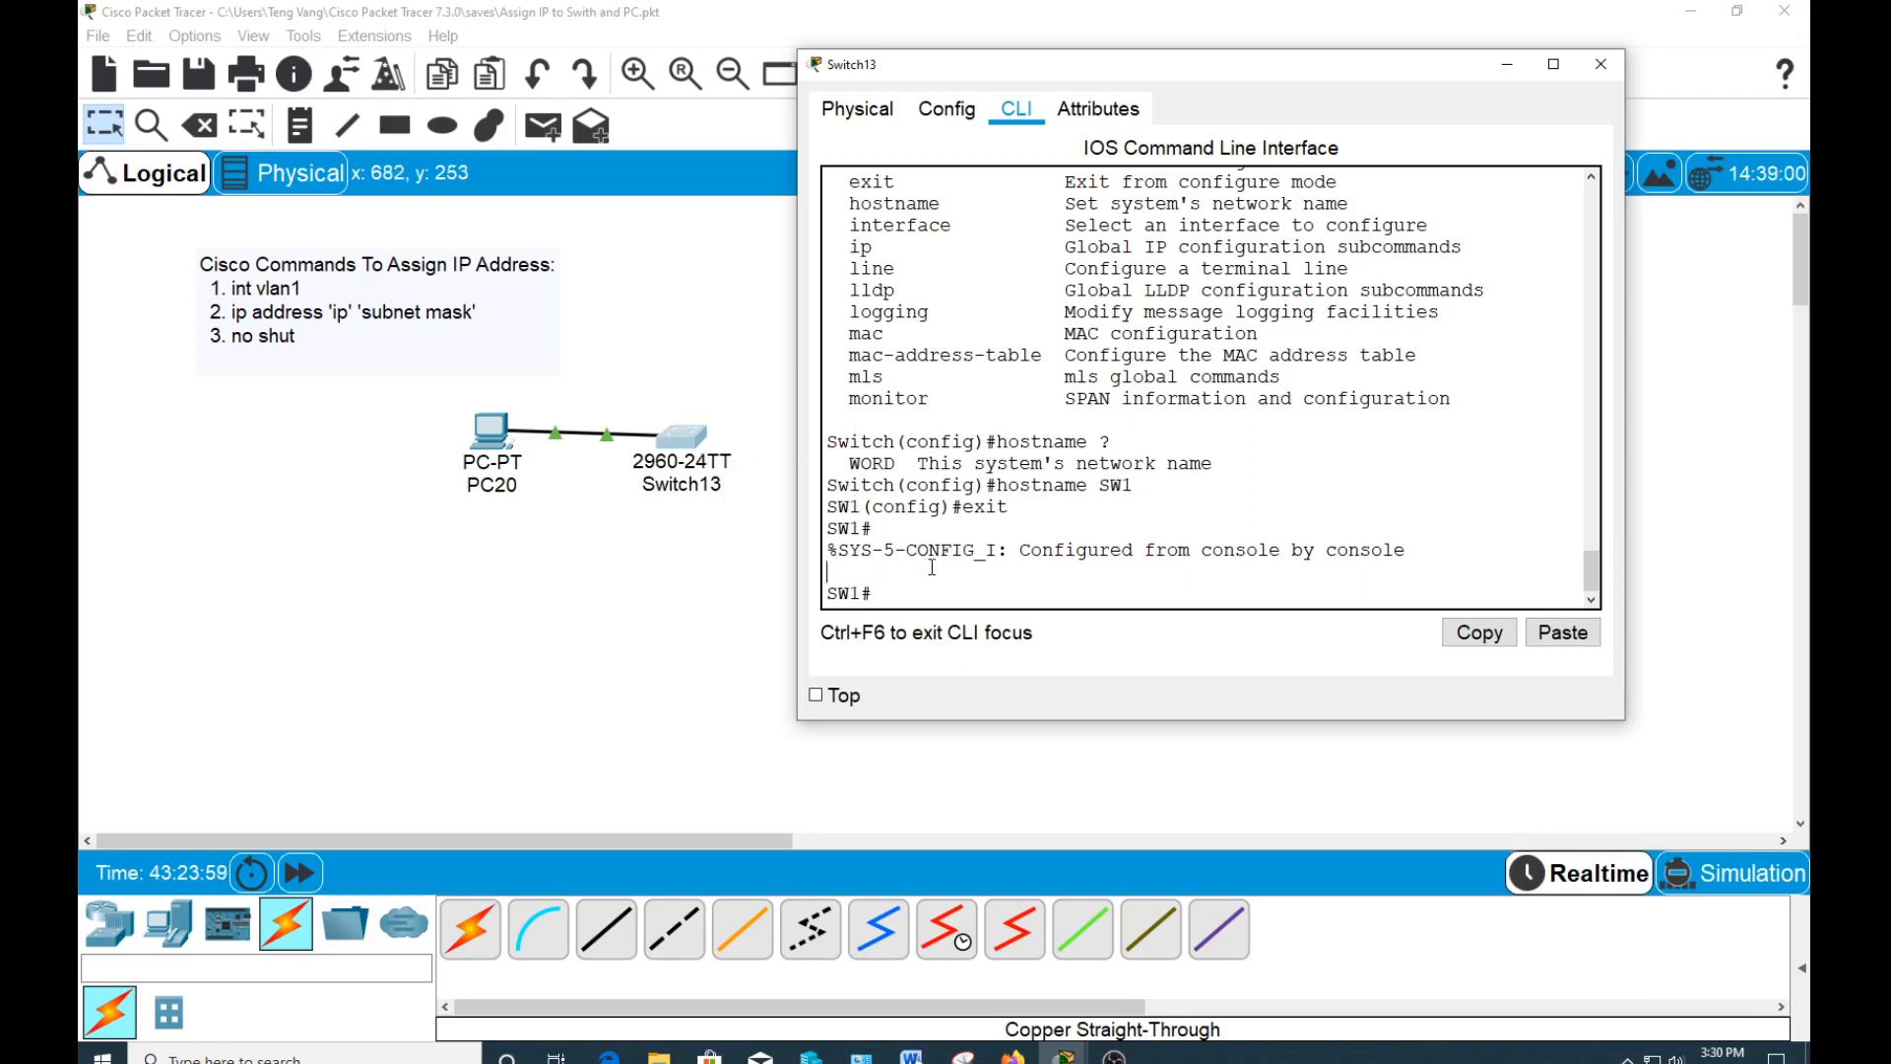
scroll(944, 375, up, 4)
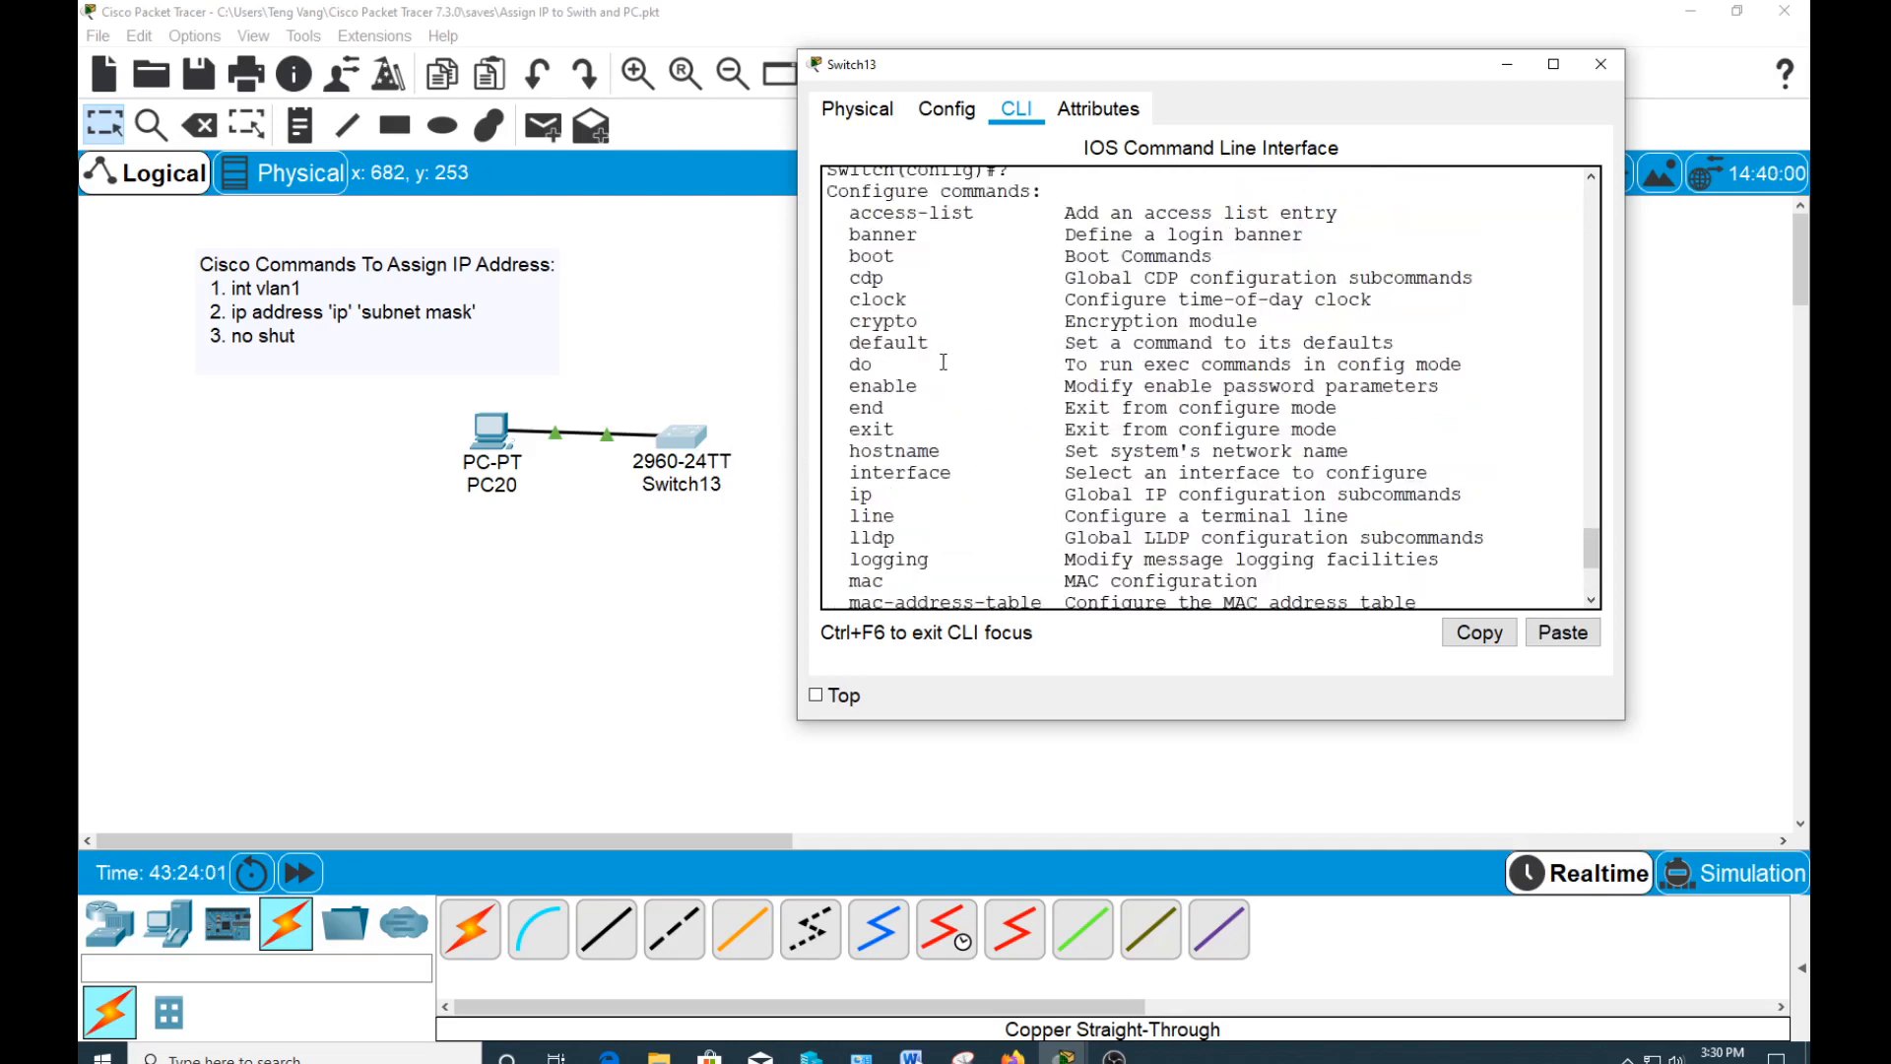
scroll(944, 363, down, 4)
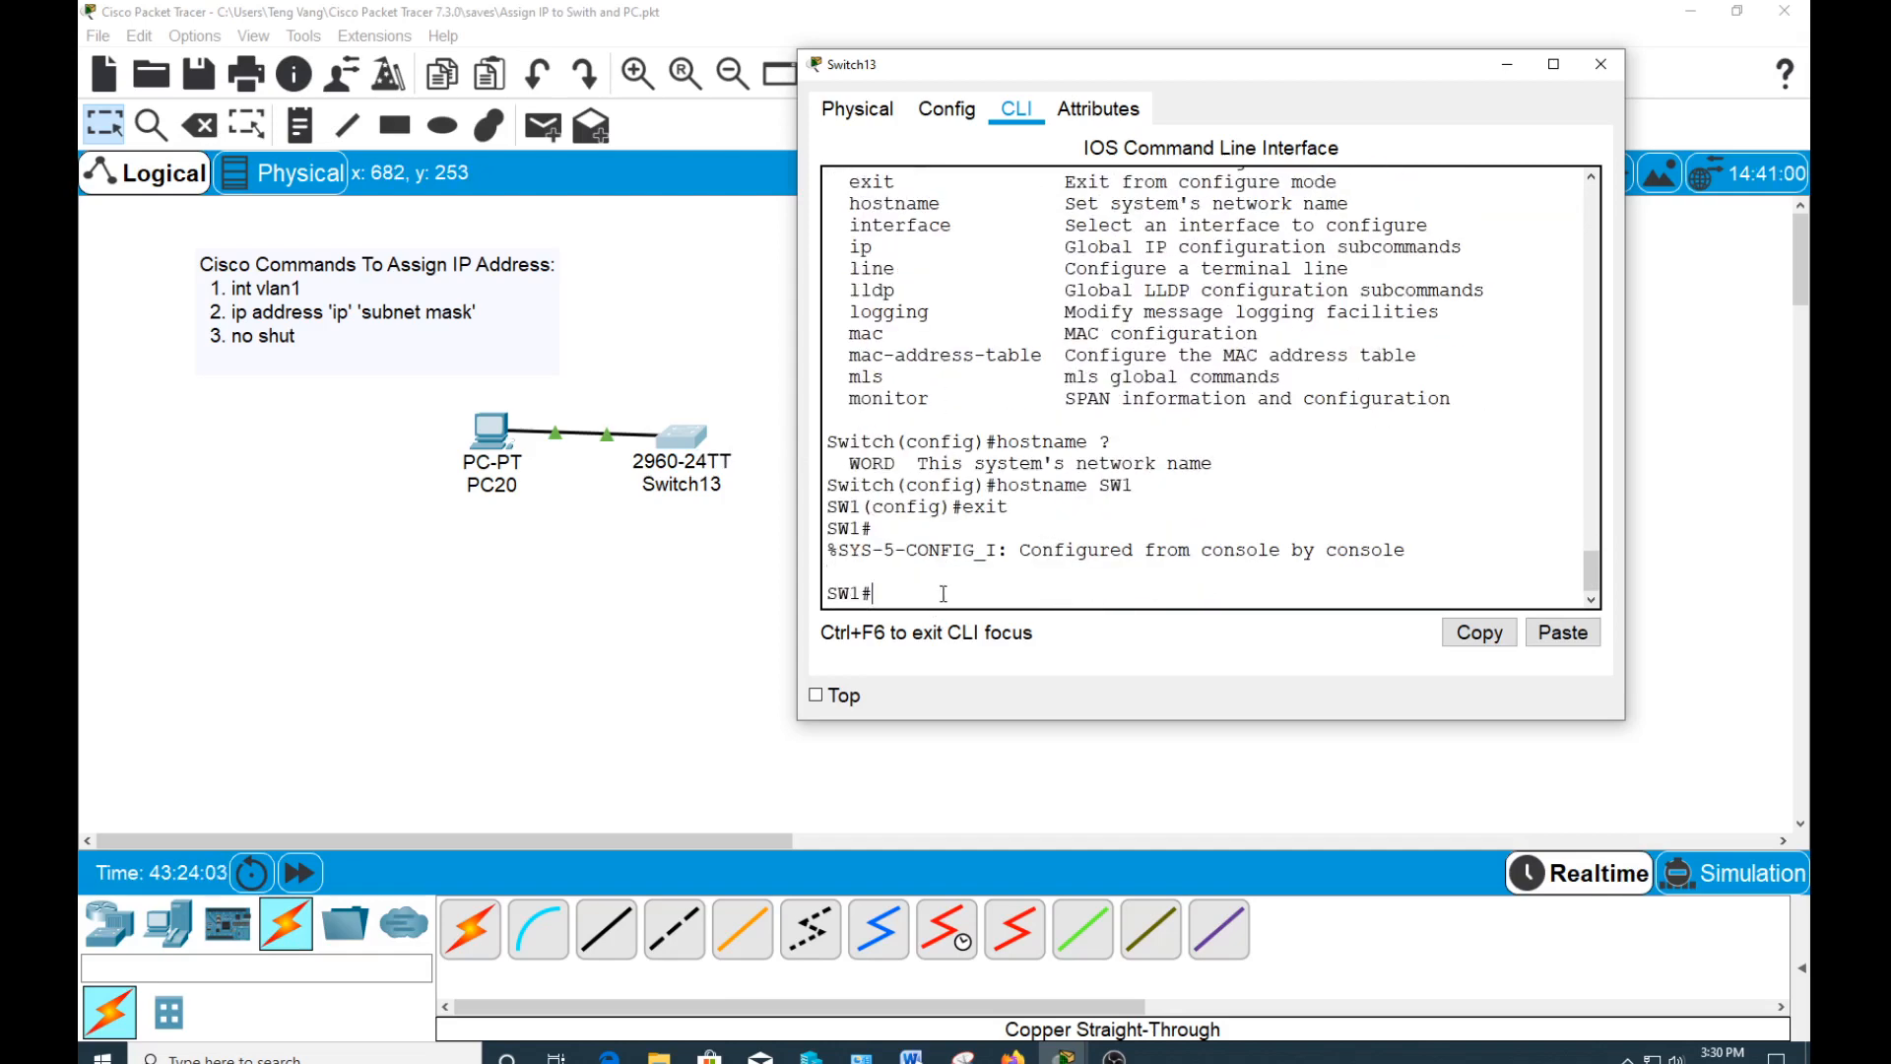
text(copy run start)
key(Return)
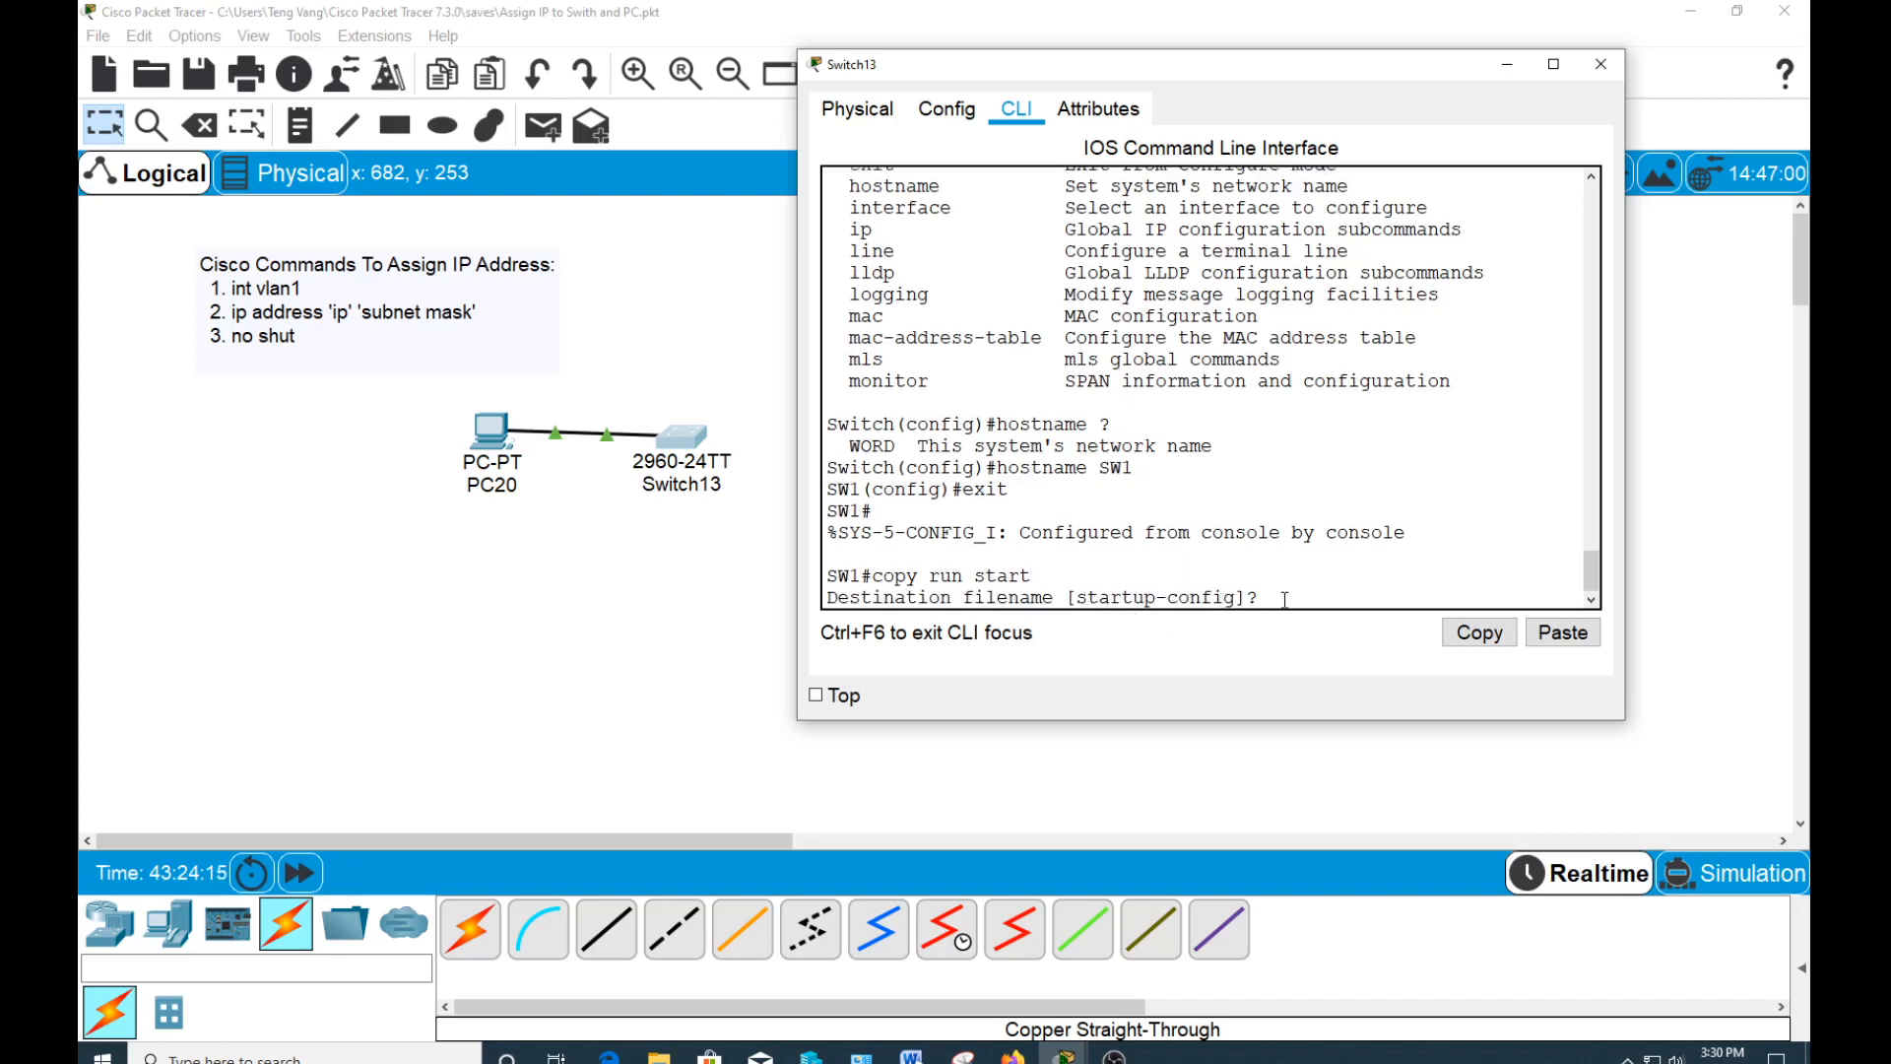
key(Return)
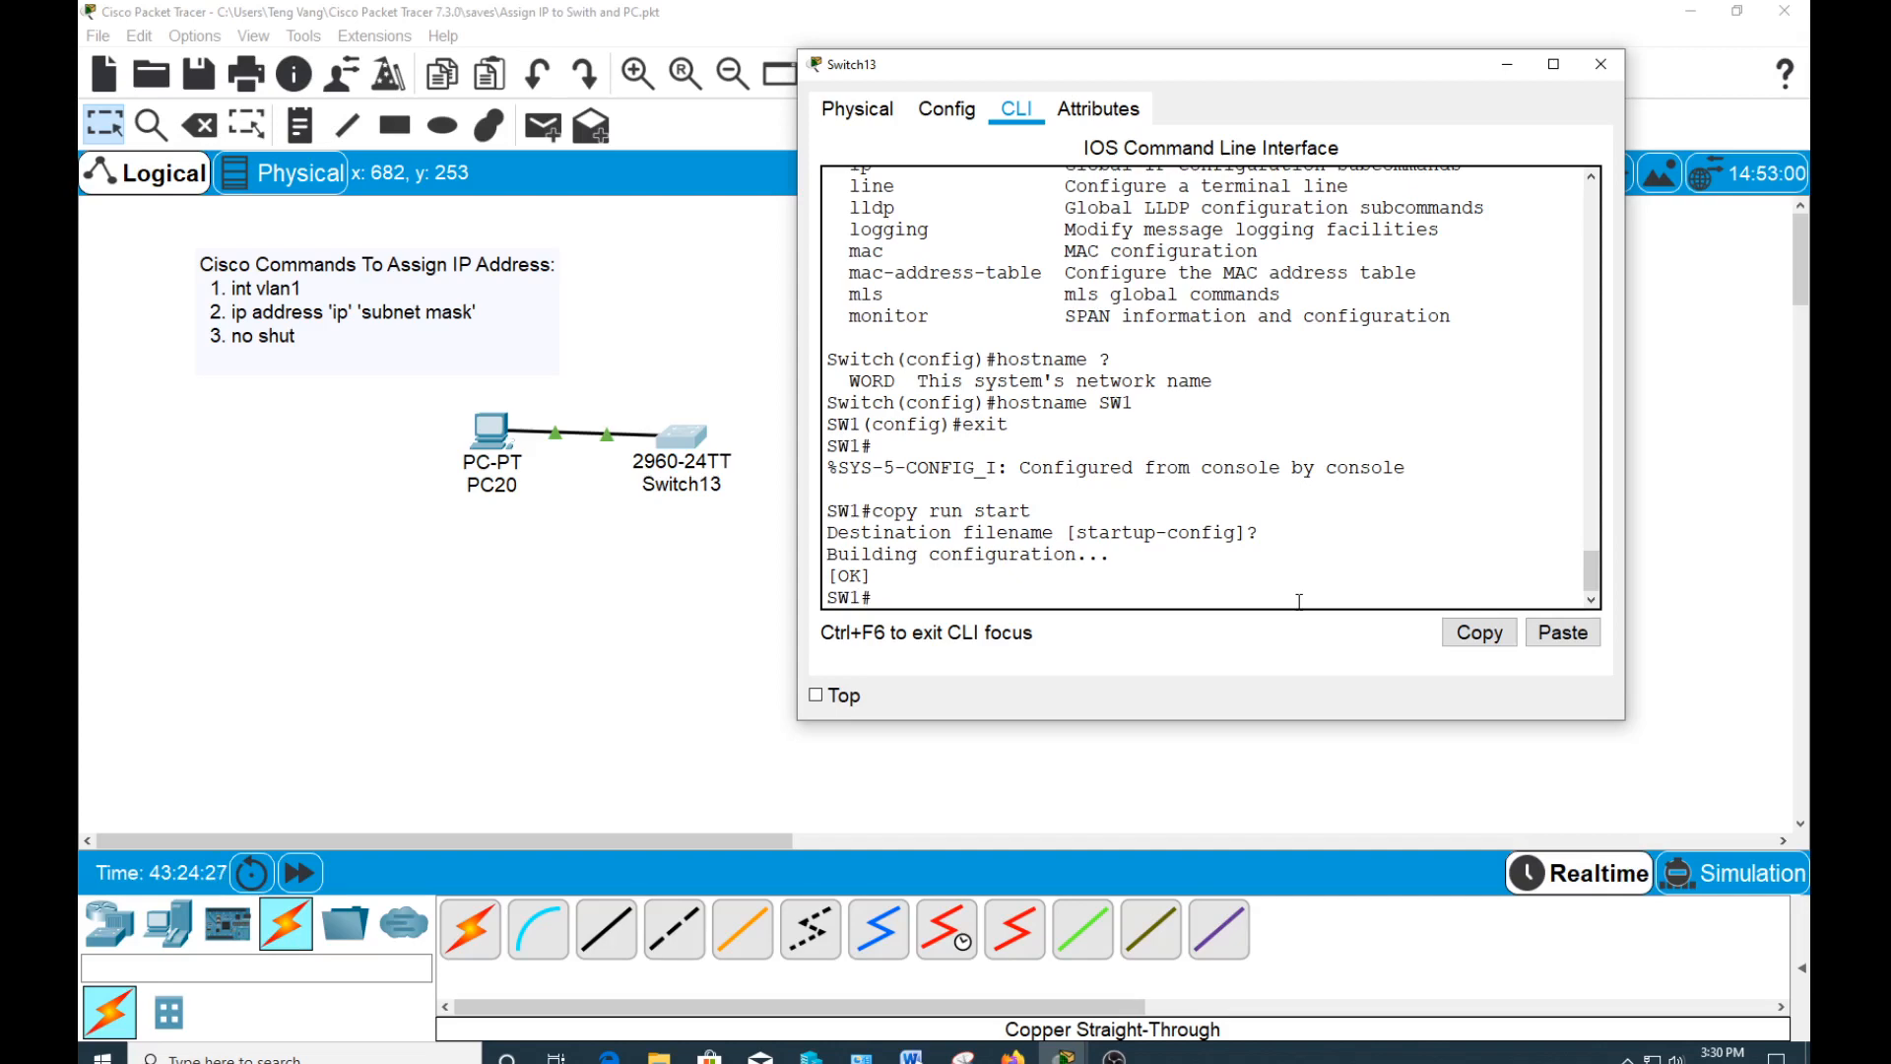
click(1604, 67)
click(1114, 1057)
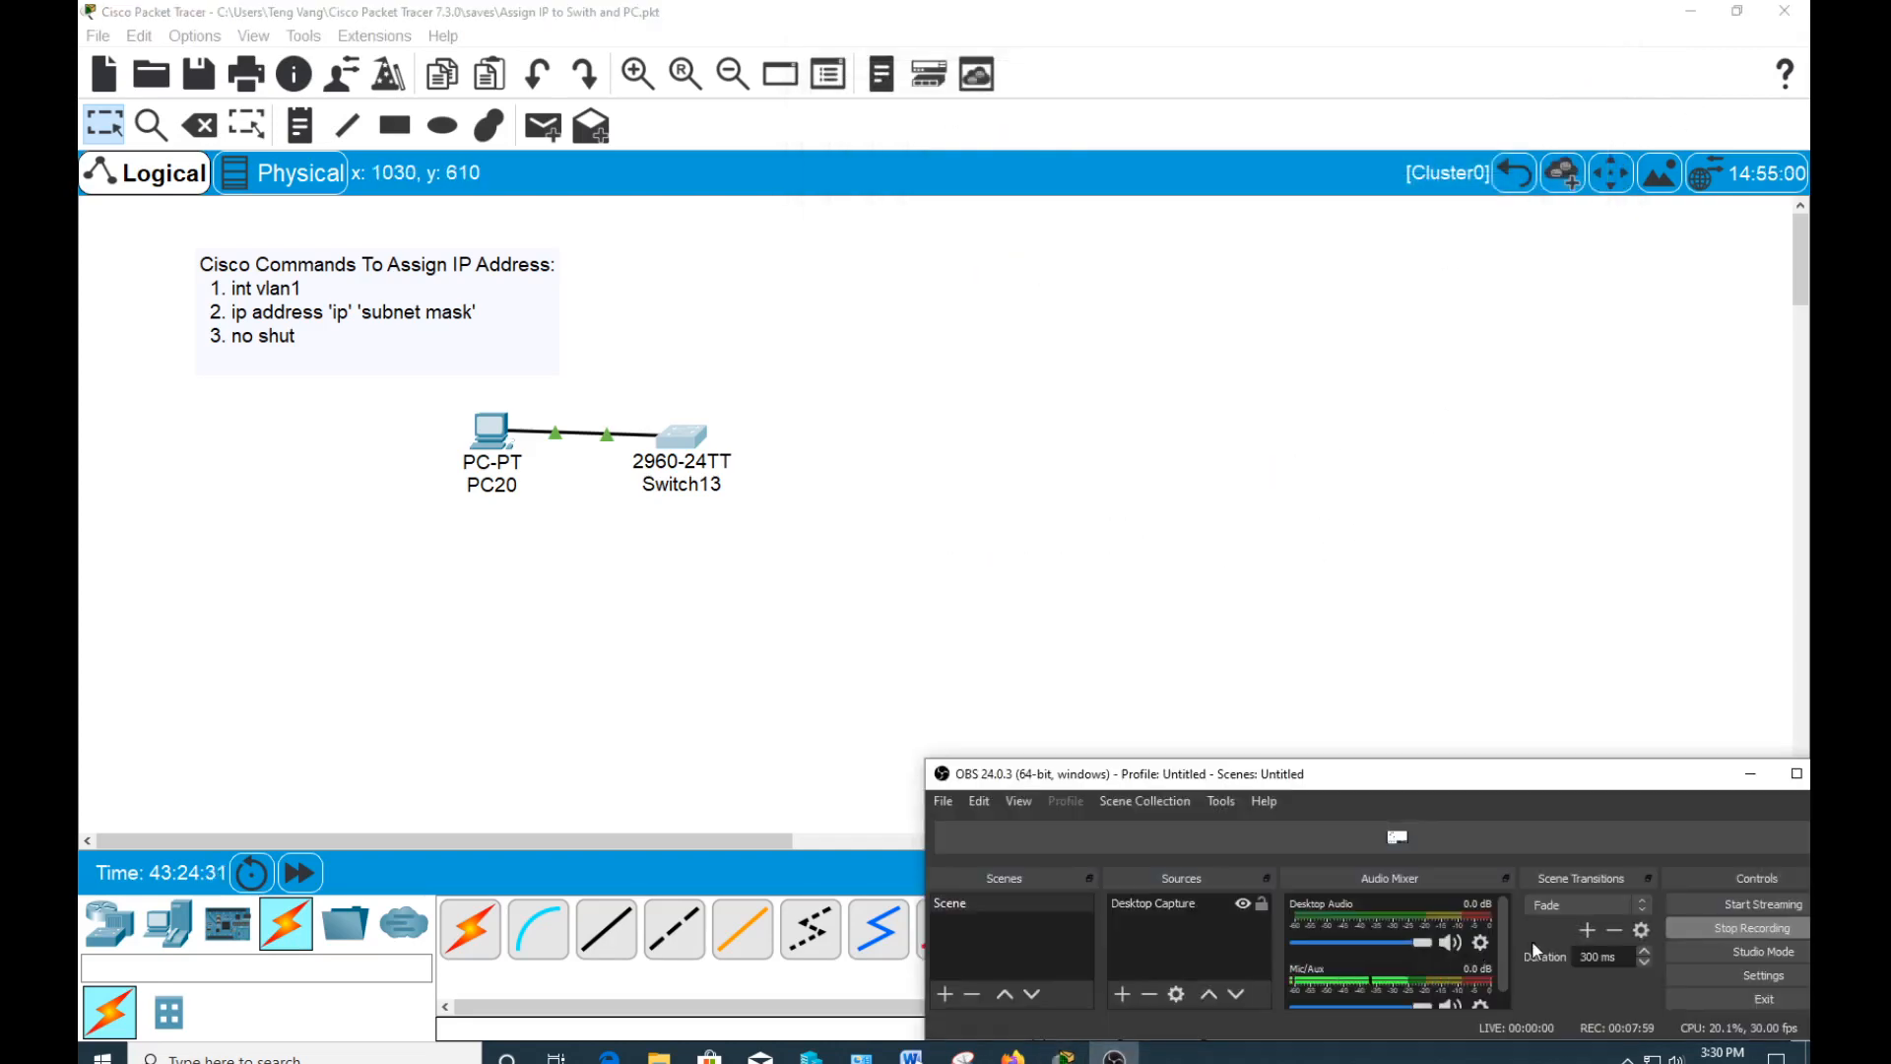